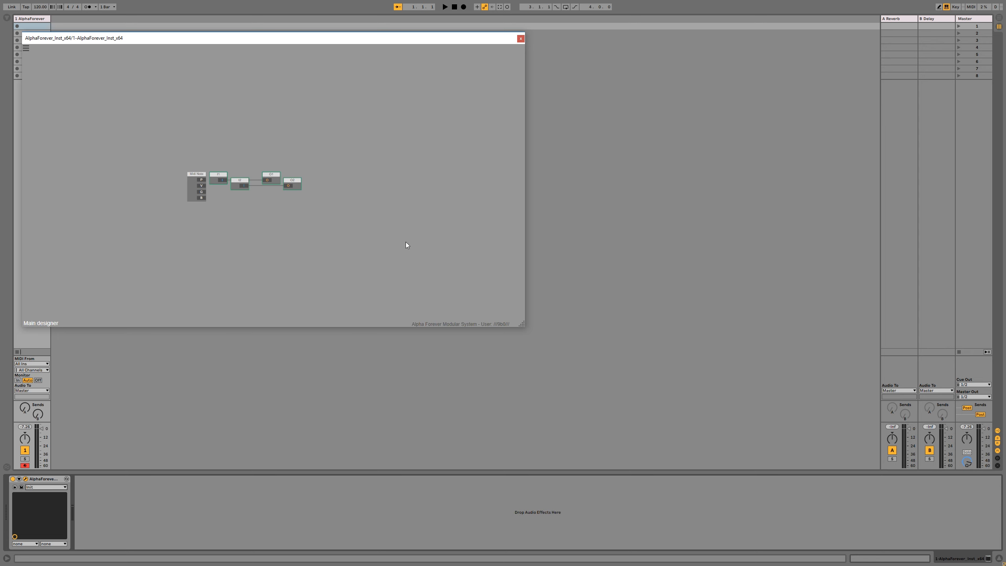
Step: Enlarge the plugin window and delete the default input and output modules, keeping only the Midi Note module
drag(527, 325, 821, 435)
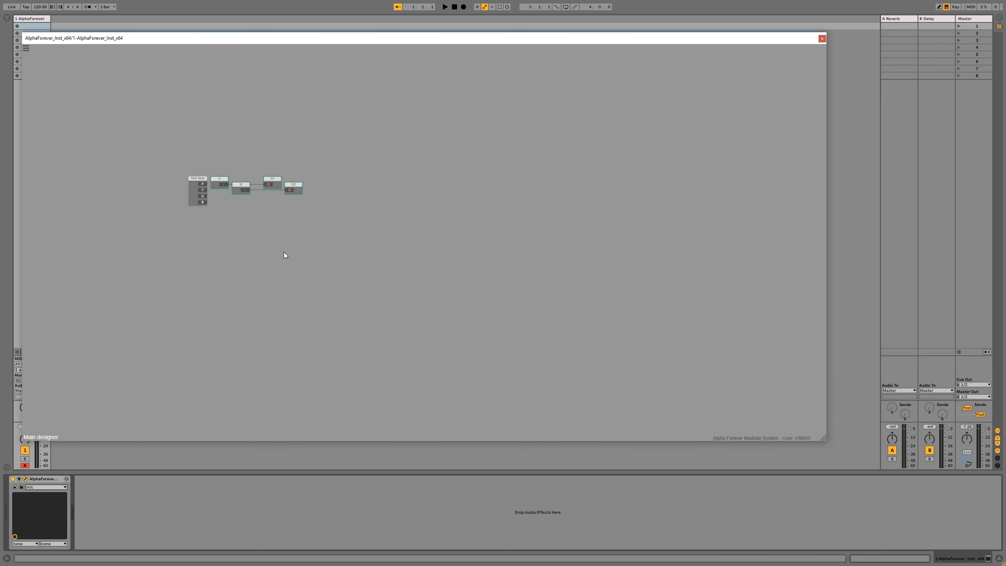
drag(210, 162, 440, 279)
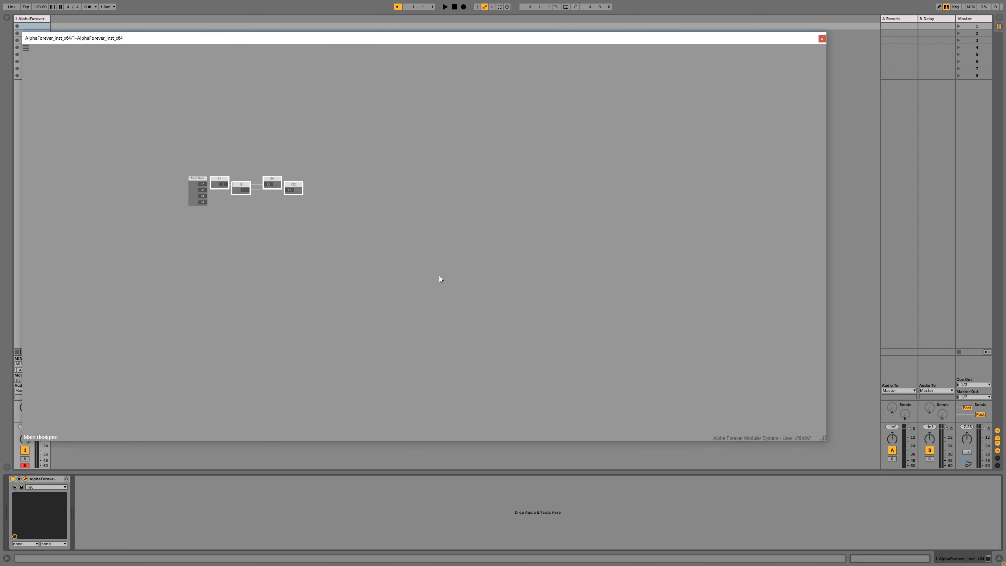
key(Delete)
Step: Add Change and Mul modules, with Midi Note's G output feeding Change and Mul's B, and Change's T output feeding Mul's A
right_click(302, 194)
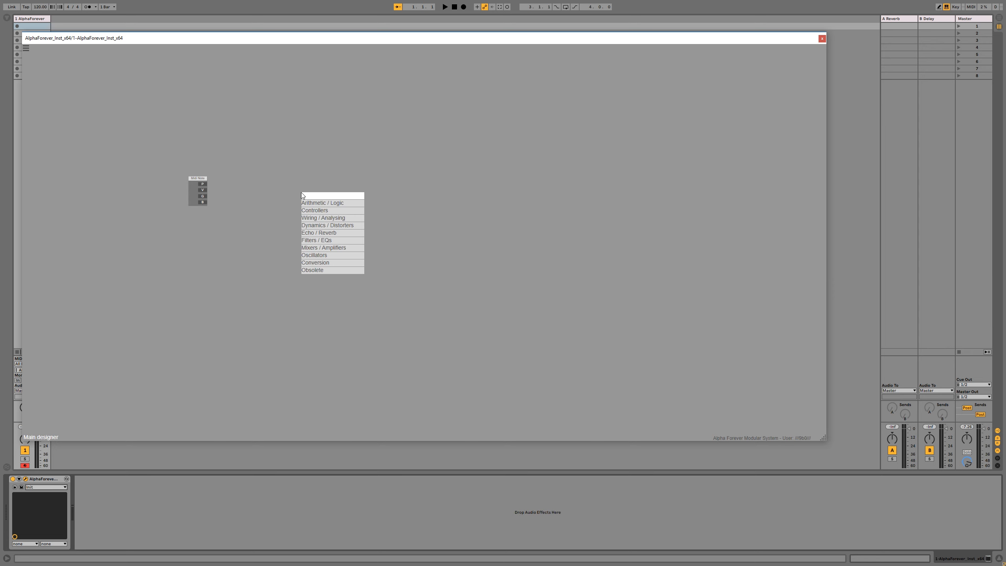
text(chang)
click(373, 203)
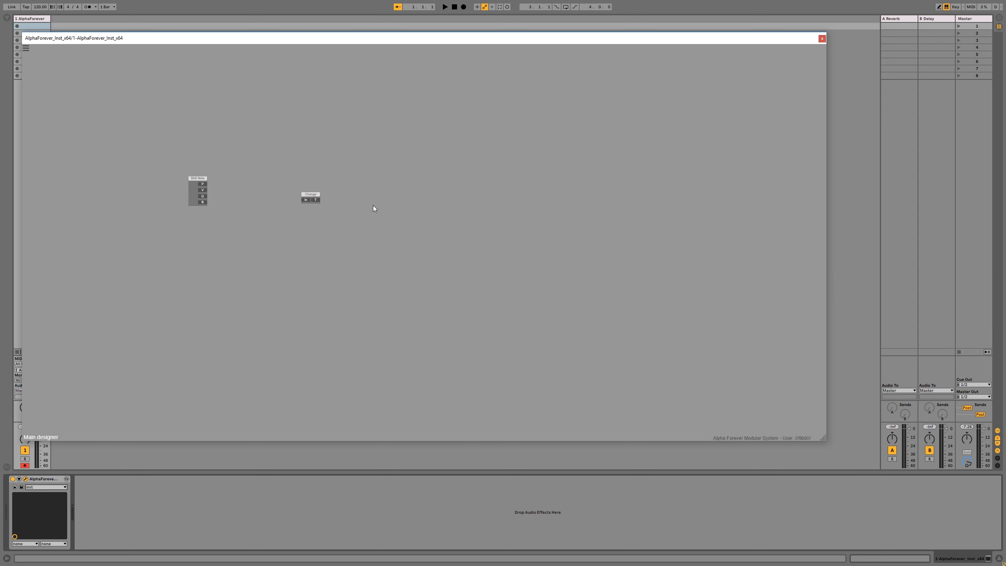
right_click(316, 202)
text(mul)
click(396, 209)
mouse_move(208, 198)
mouse_down()
mouse_move(350, 205)
mouse_move(203, 196)
mouse_up()
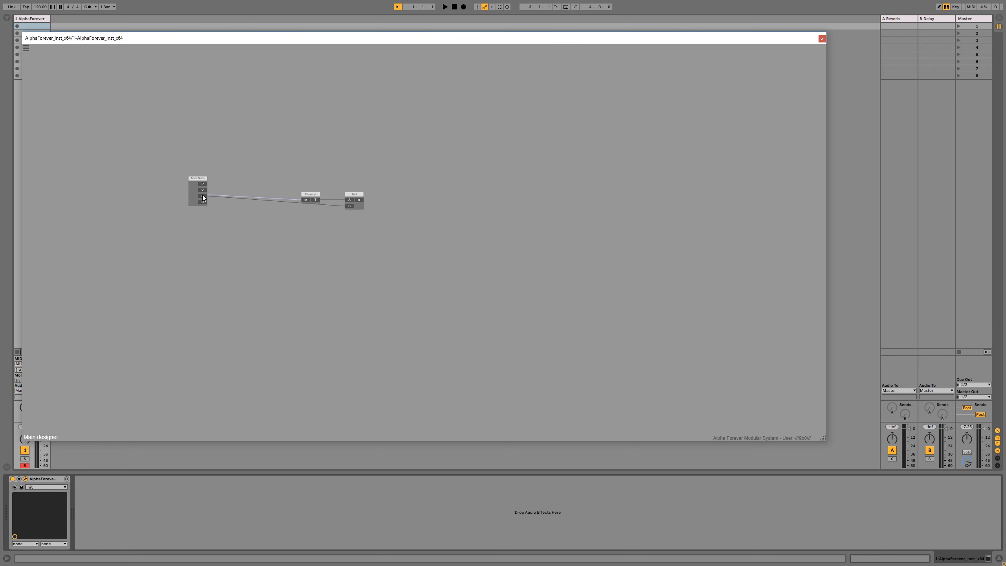
Step: Align the Change and Mul modules with the Midi Note outputs and move them close beside the Midi Note module
drag(280, 170, 419, 227)
key(Up)
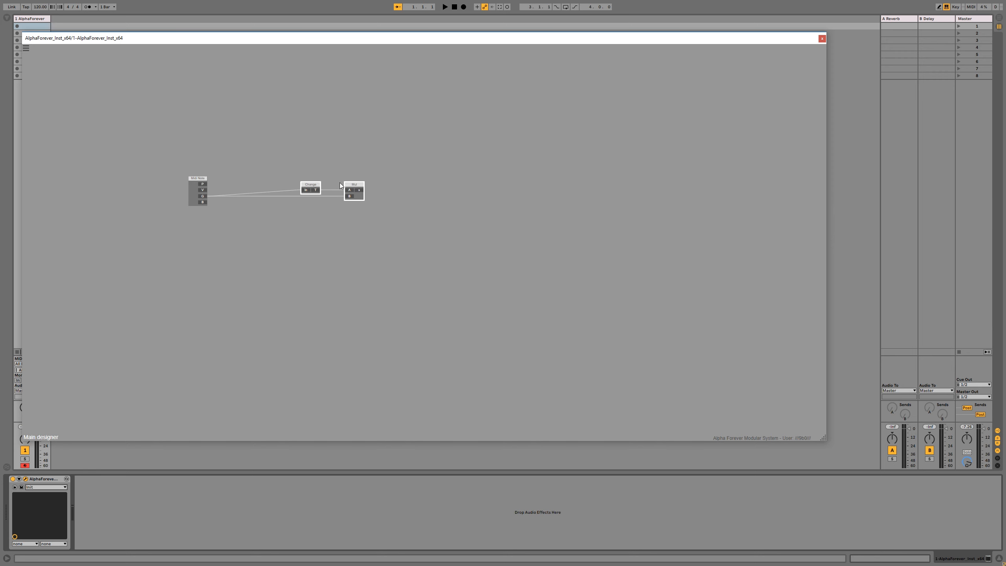
mouse_move(366, 186)
mouse_down()
mouse_move(322, 181)
mouse_move(356, 185)
mouse_up()
drag(282, 166, 375, 237)
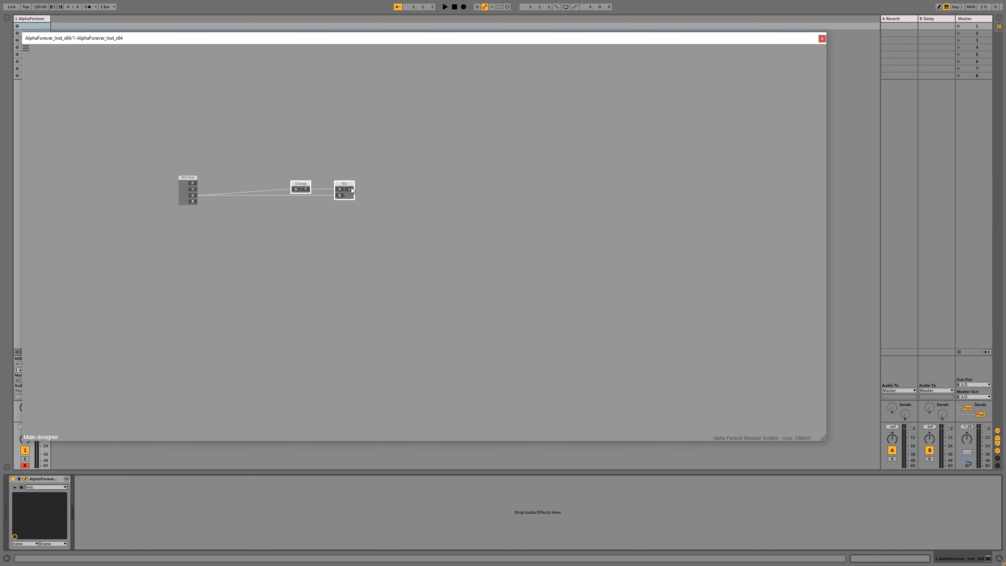
drag(352, 186, 250, 189)
click(281, 186)
Step: Add a Scope fed by Mul's output, leave space between them, and create a constant on the Scope's F input
click(260, 189)
text(sc)
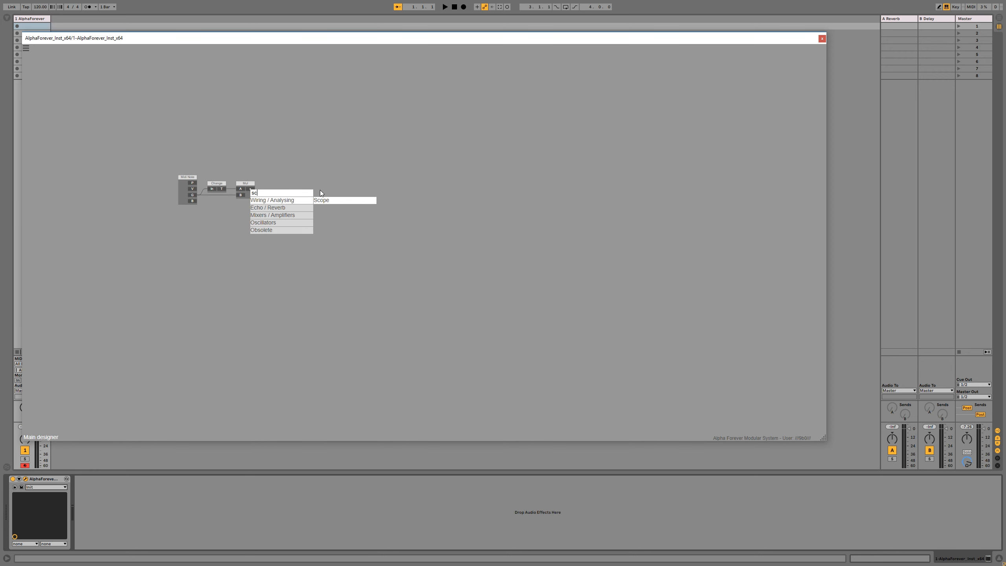
click(321, 201)
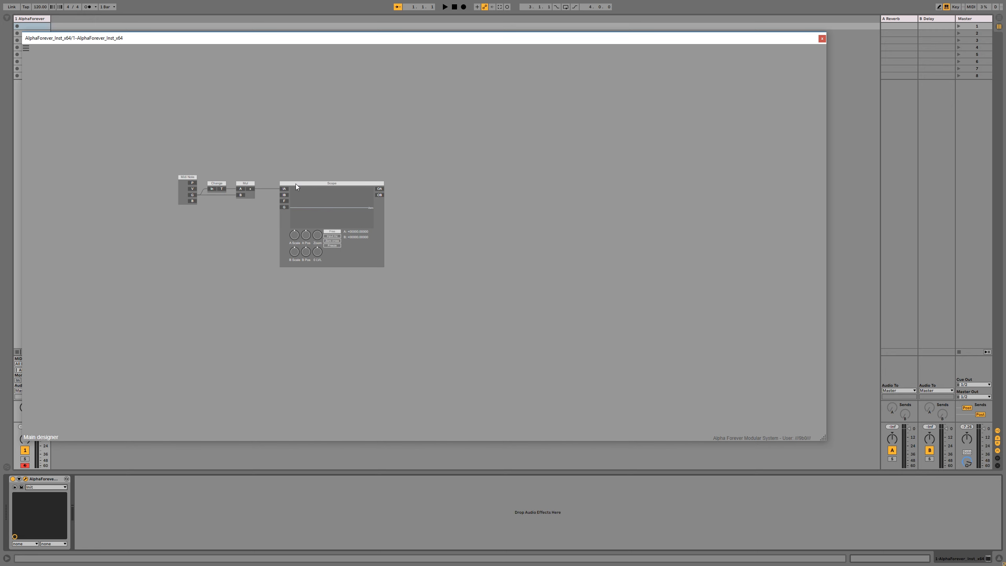
drag(296, 184, 341, 196)
double_click(337, 202)
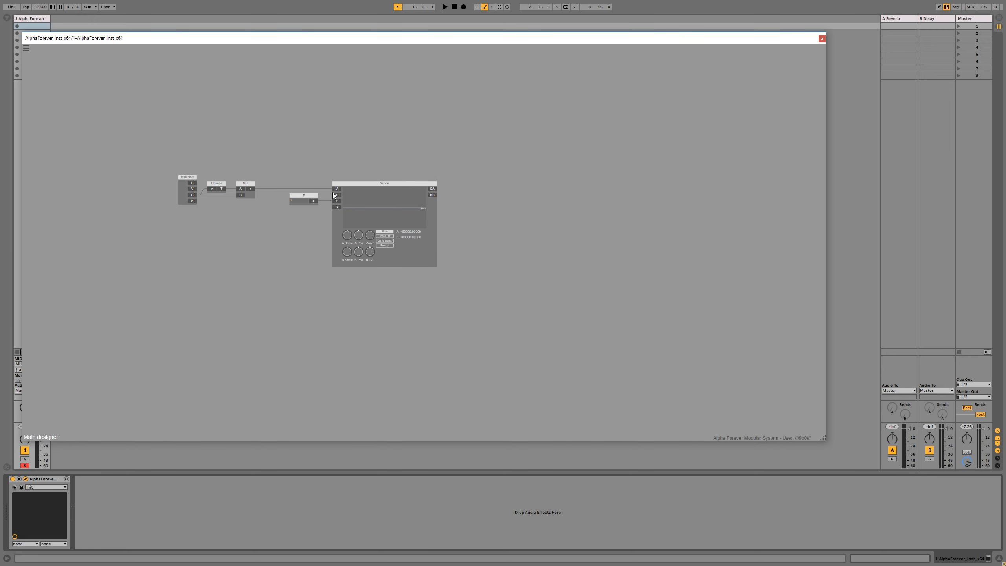
Step: Add a Gain Lin module after the Scope's OA output and create separate output modules for its O1 and O2
click(433, 189)
text(gain)
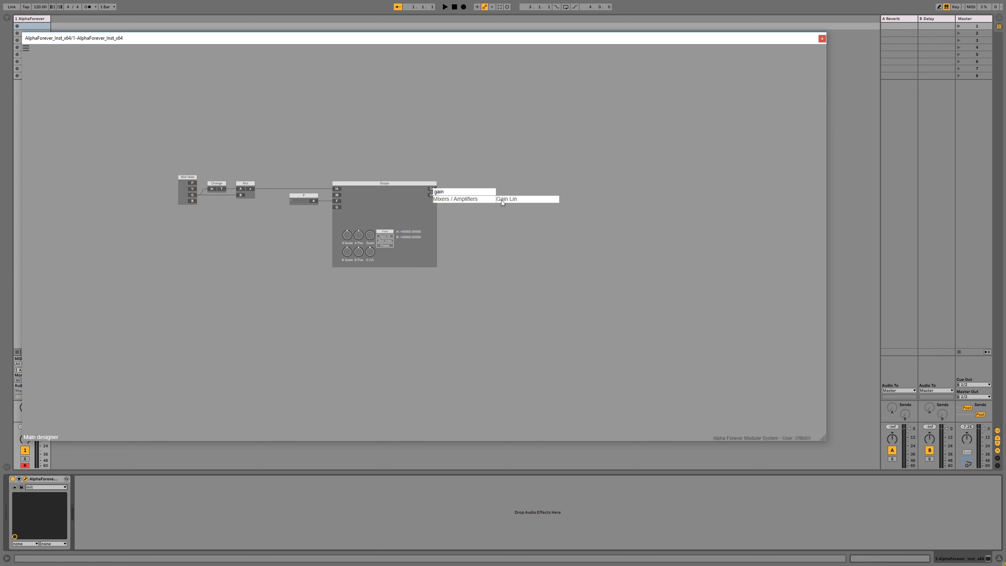
click(502, 200)
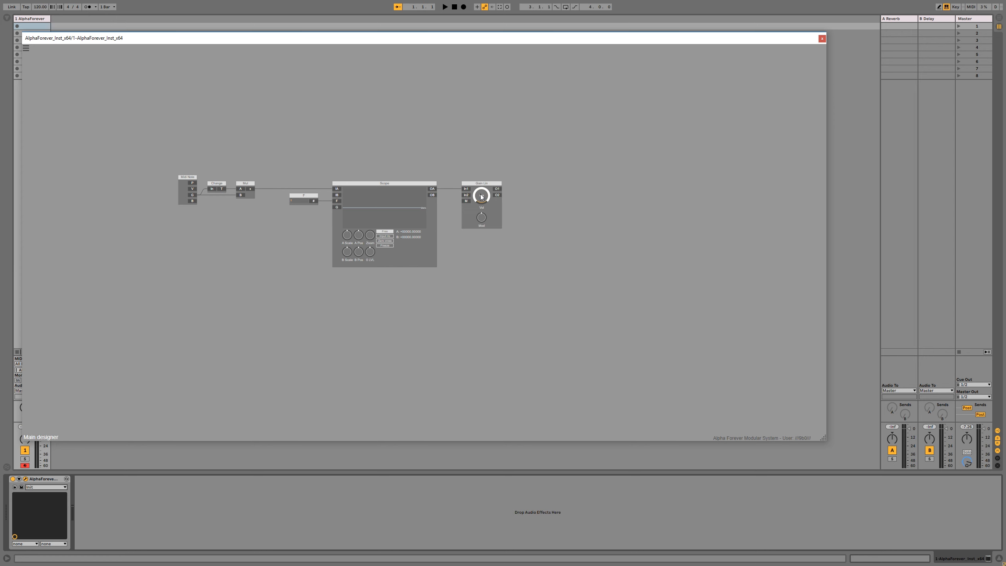
double_click(498, 189)
drag(531, 194, 558, 194)
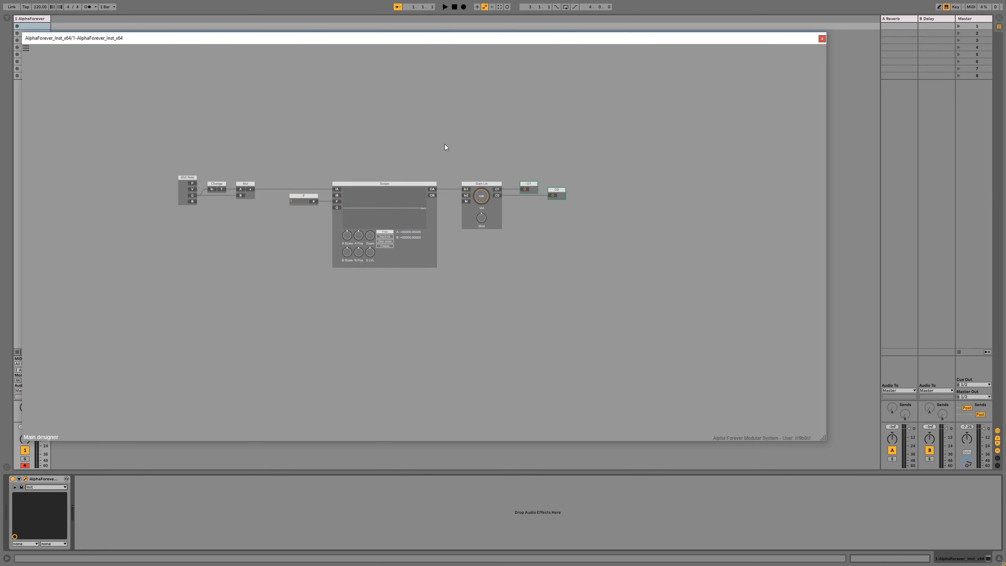
Step: Enlarge and reposition the plugin window around the patch, and set the Scope to Input Hz
scroll(343, 157, up, 3)
drag(322, 159, 341, 127)
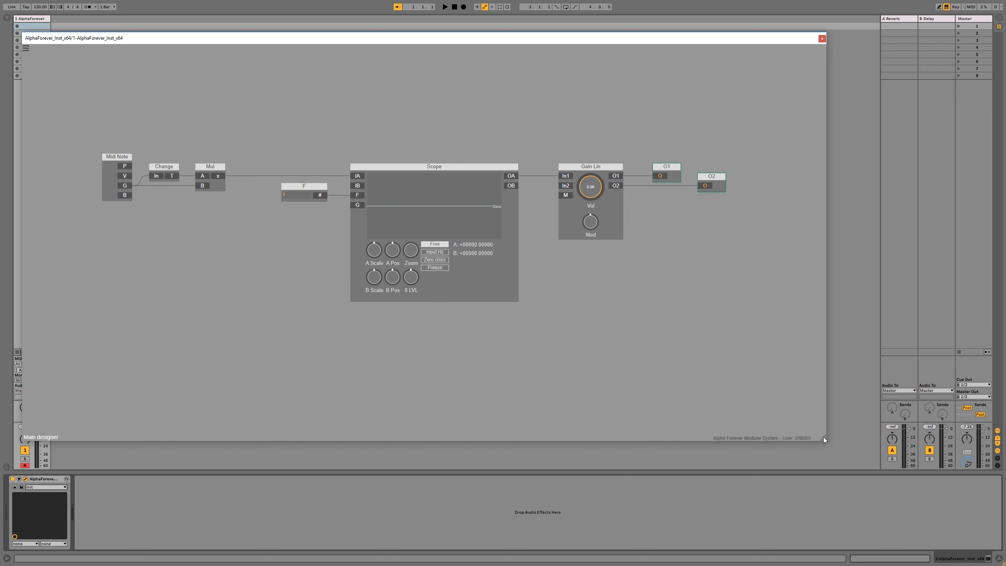
drag(824, 437, 874, 463)
drag(432, 41, 442, 39)
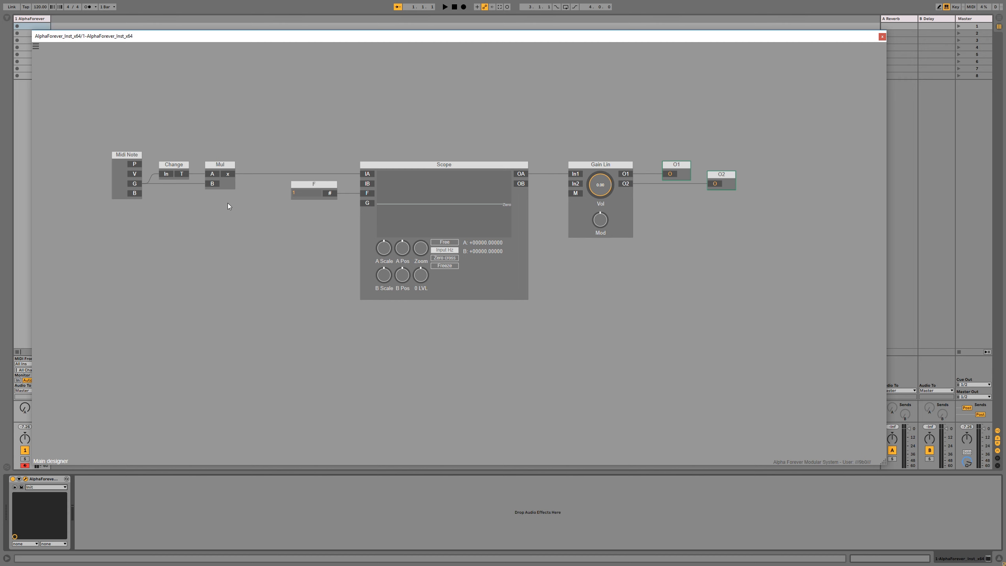
Step: Wire Midi Note's G output to the Scope's IA and Change's T output to IB, and adjust B Scale and B Pos
drag(136, 184, 365, 171)
click(182, 174)
drag(354, 183, 367, 184)
mouse_move(385, 275)
mouse_down()
mouse_move(386, 285)
mouse_move(404, 286)
mouse_up()
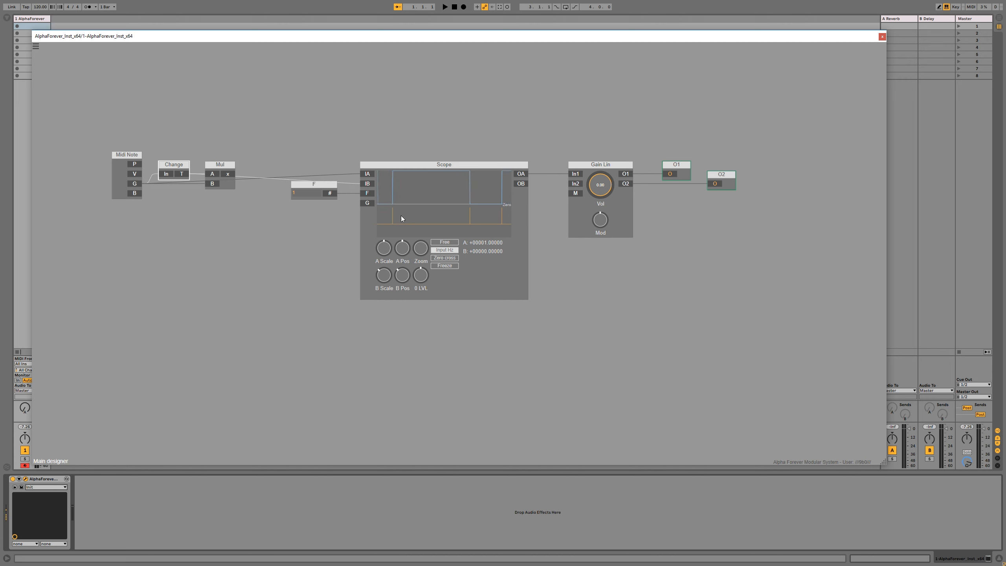
Step: Reconnect Mul's output to the Scope's IA input and delete the constant feeding its F input
drag(230, 175, 368, 176)
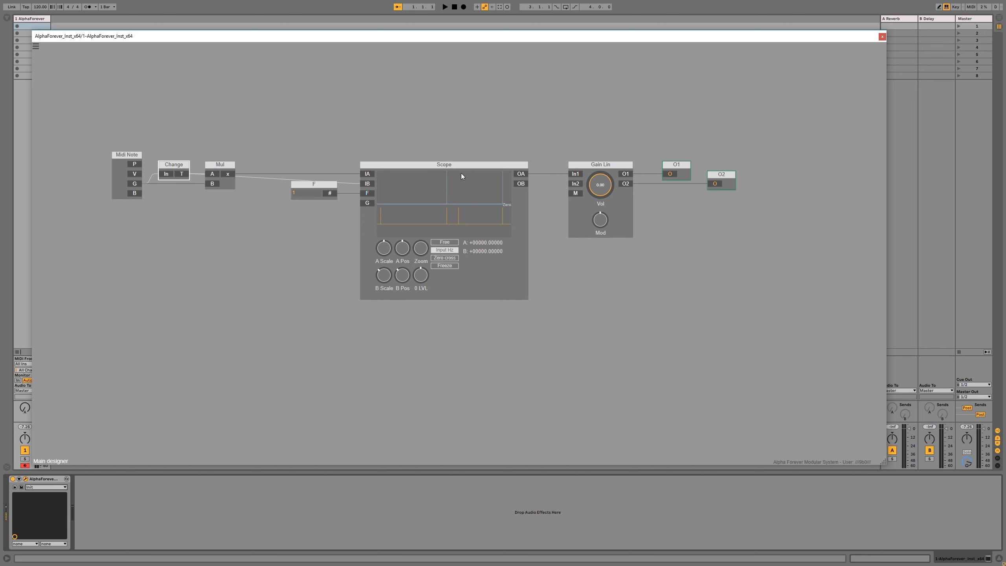
click(315, 186)
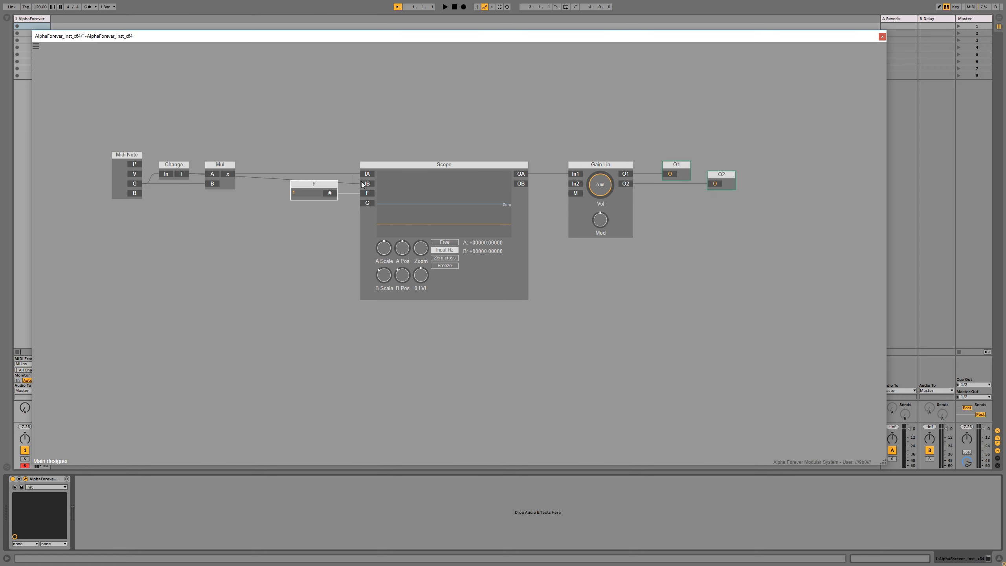
key(Delete)
scroll(342, 127, down, 2)
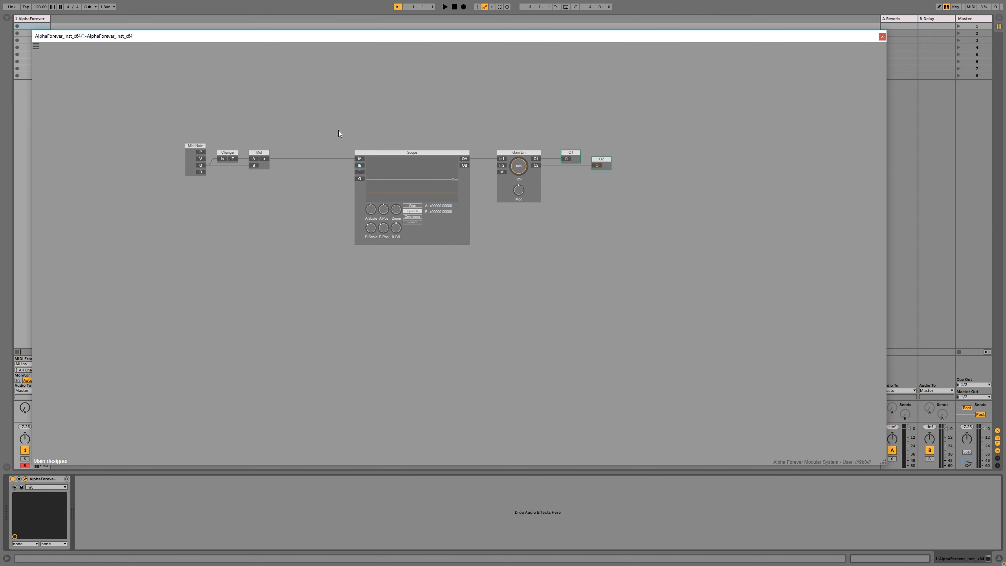
drag(386, 154, 396, 153)
Step: Add a Designer module in the empty area below the Mul module and rename it Resonator
double_click(269, 242)
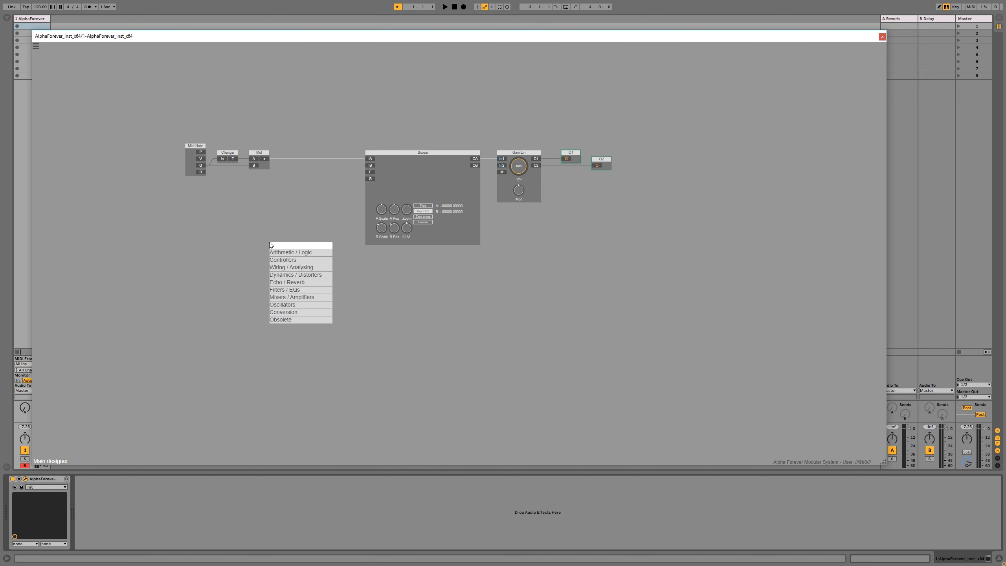
text(dei)
key(BackSpace)
text(s)
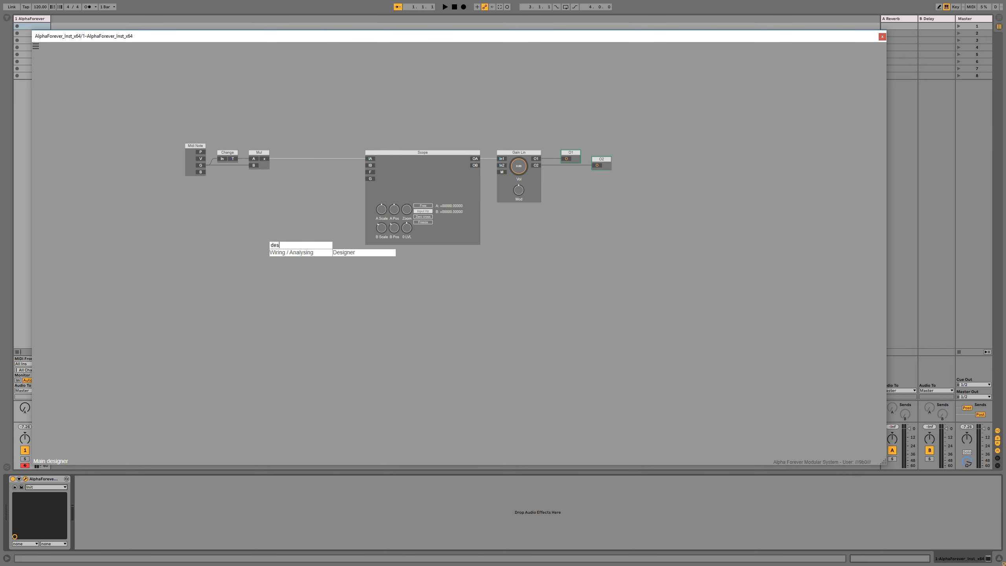
click(343, 251)
double_click(278, 249)
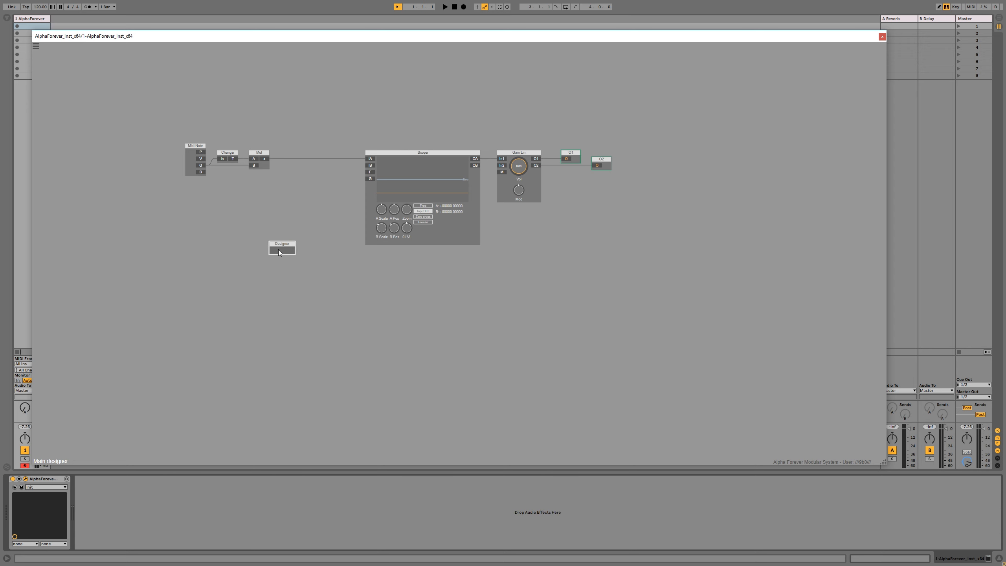
key(Escape)
double_click(283, 244)
text(Resonato)
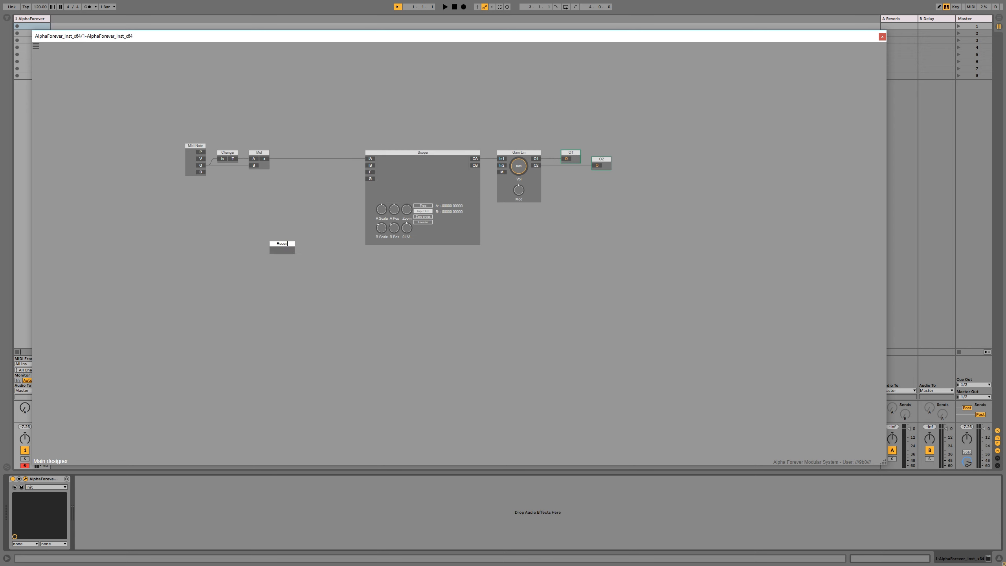
key(Return)
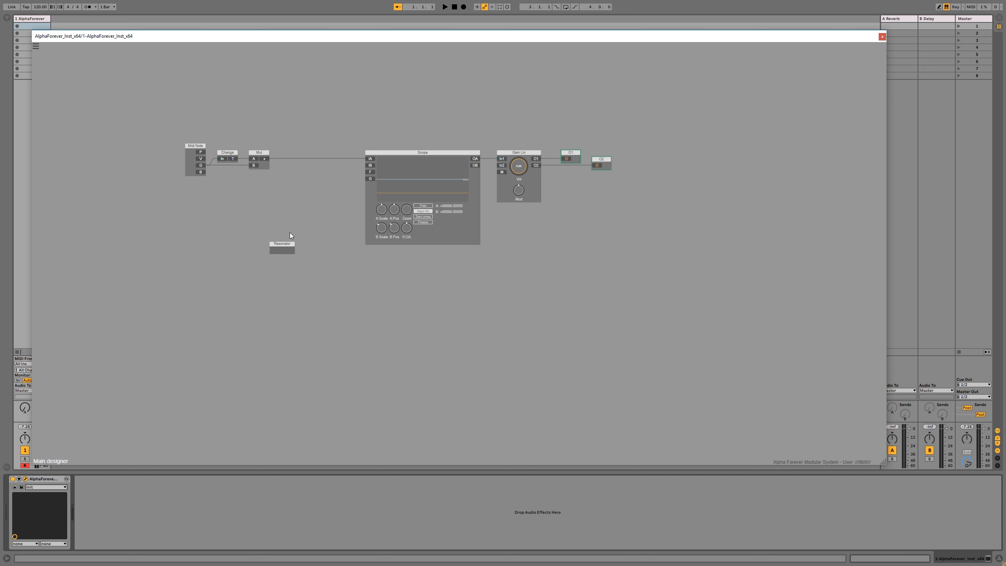
Step: Open the Resonator designer and add a Filter 2P module inside it
double_click(286, 248)
right_click(346, 192)
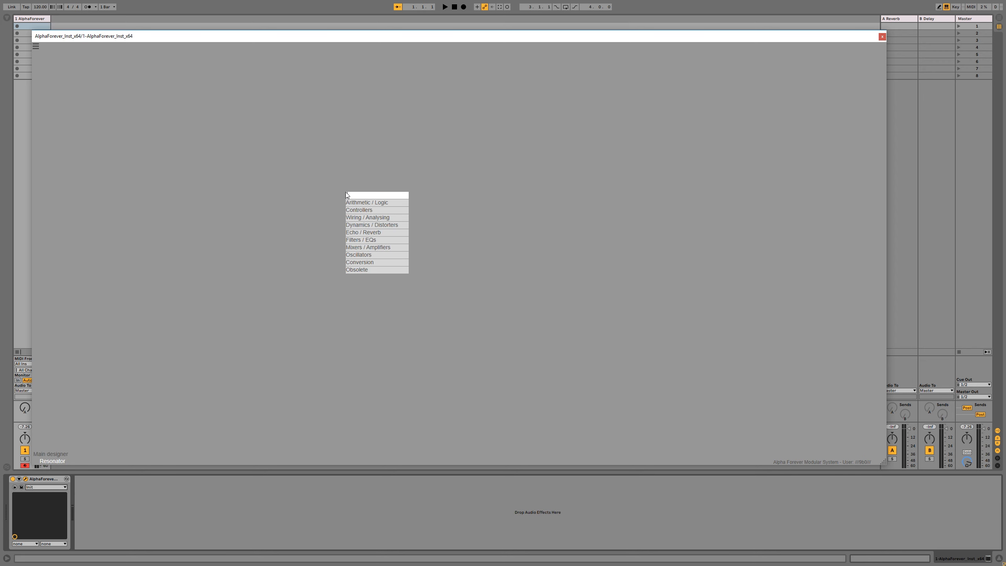
text(filter)
click(427, 210)
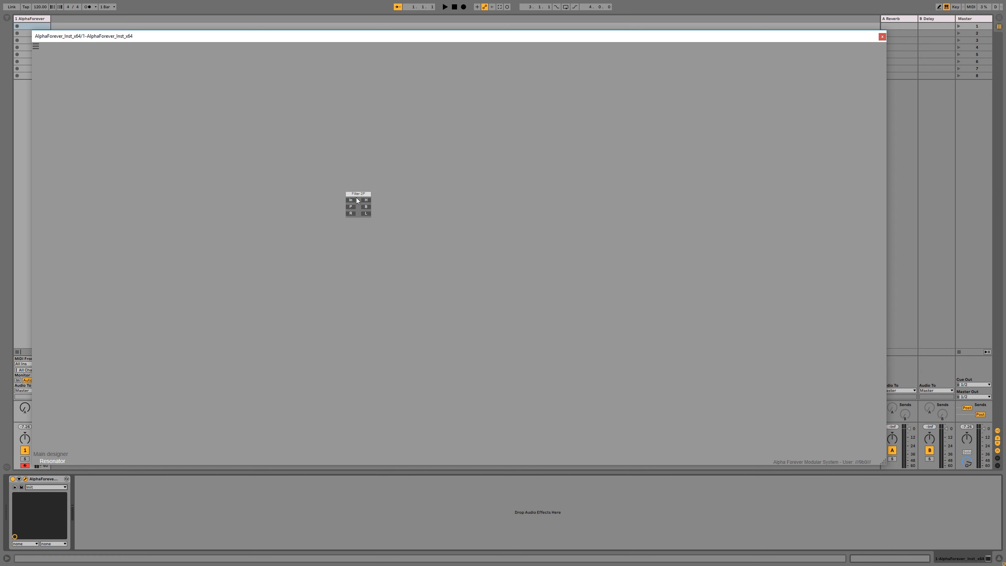
click(359, 199)
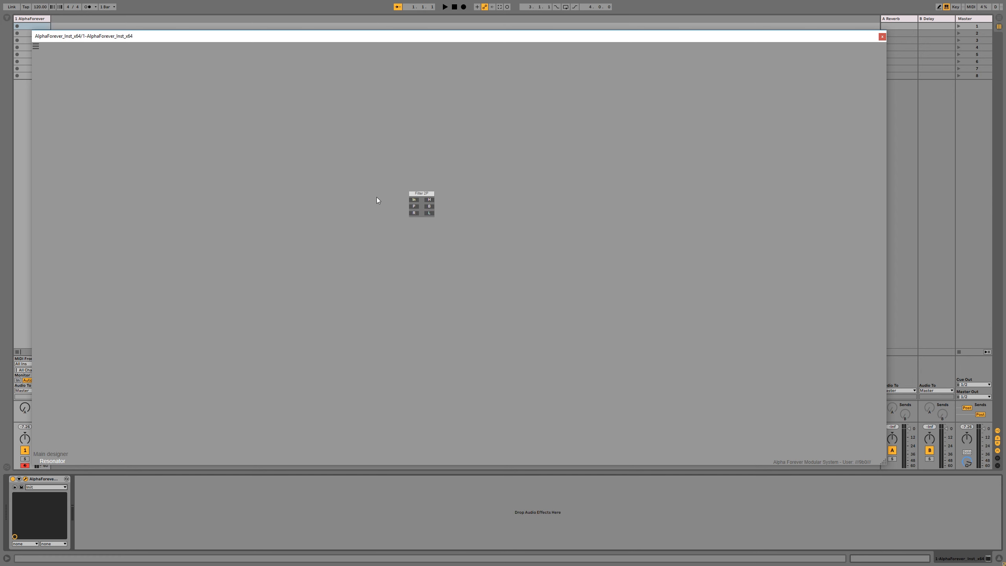
Step: Create input modules for all three inputs of the Filter 2P, staggered to its left
double_click(412, 200)
drag(383, 193, 324, 193)
double_click(415, 207)
double_click(414, 213)
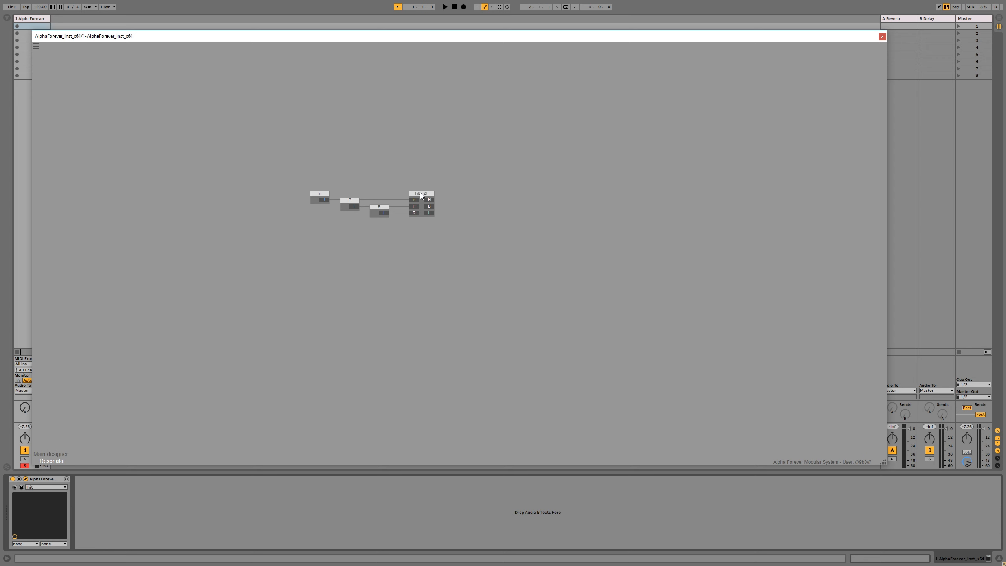
Step: Add a Mixer 4 Lin module to the right of the filter
double_click(523, 195)
text(mix)
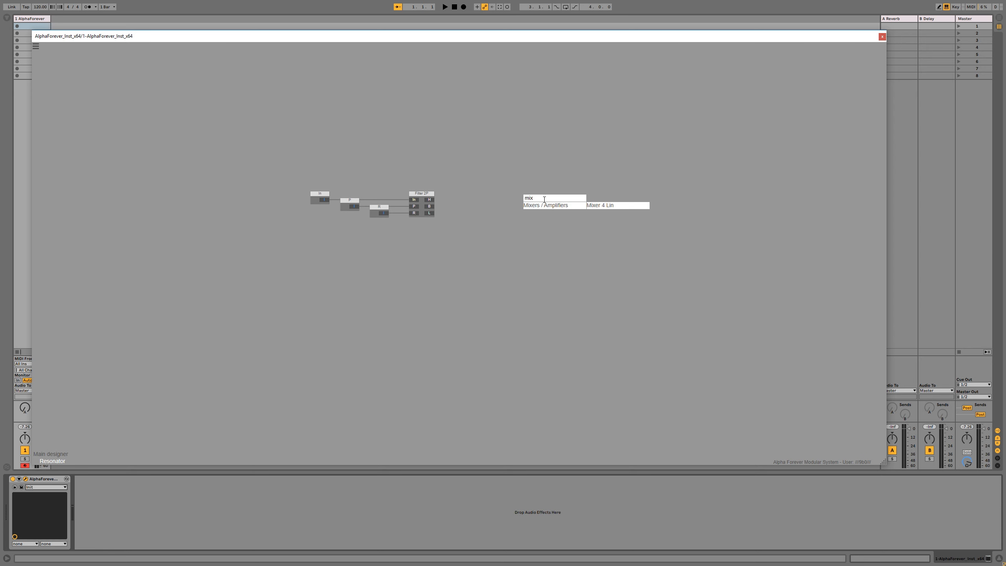
click(598, 207)
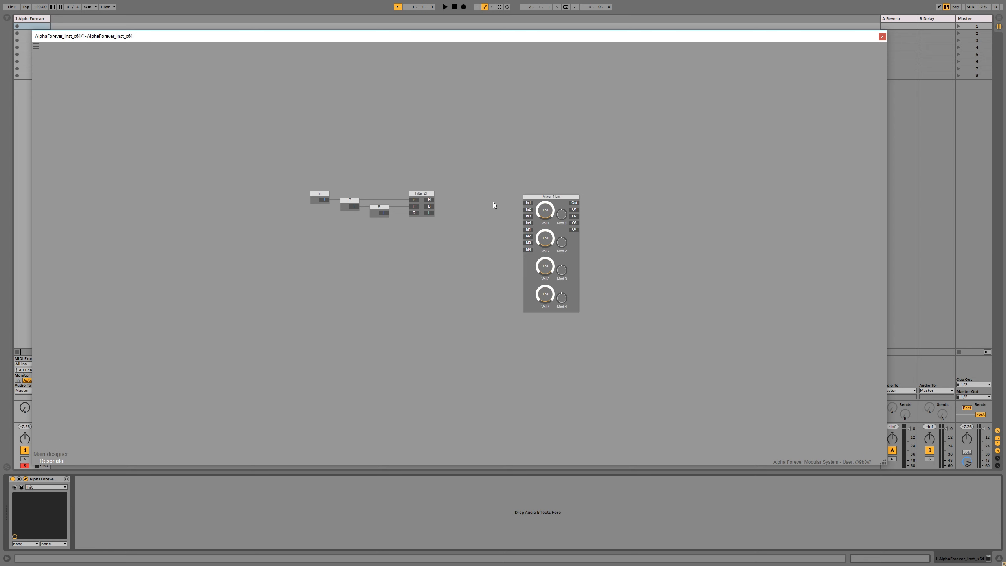
Step: Replace the Filter 2P in the Resonator with a new Designer module
click(429, 192)
key(Delete)
right_click(430, 200)
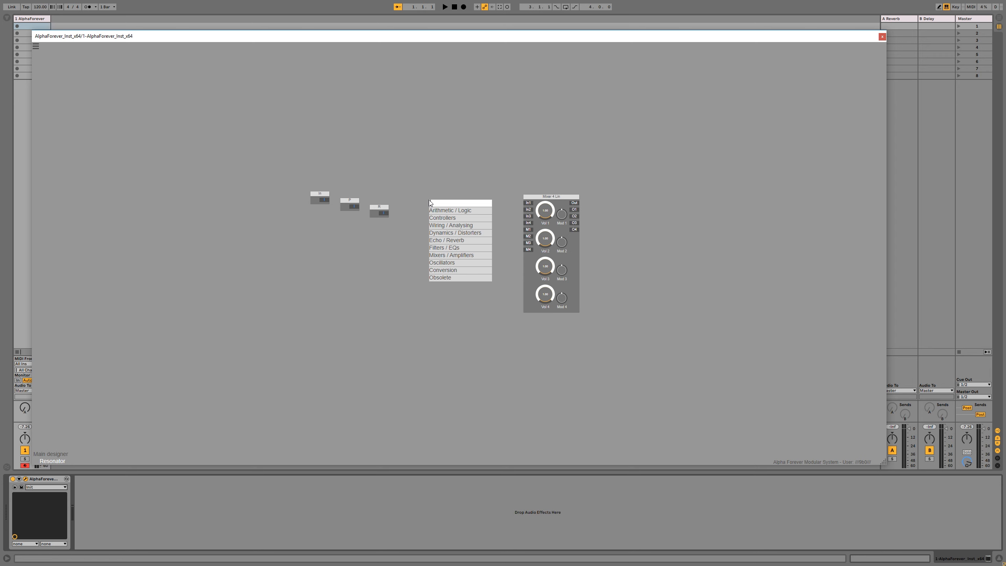
text(desi)
click(501, 211)
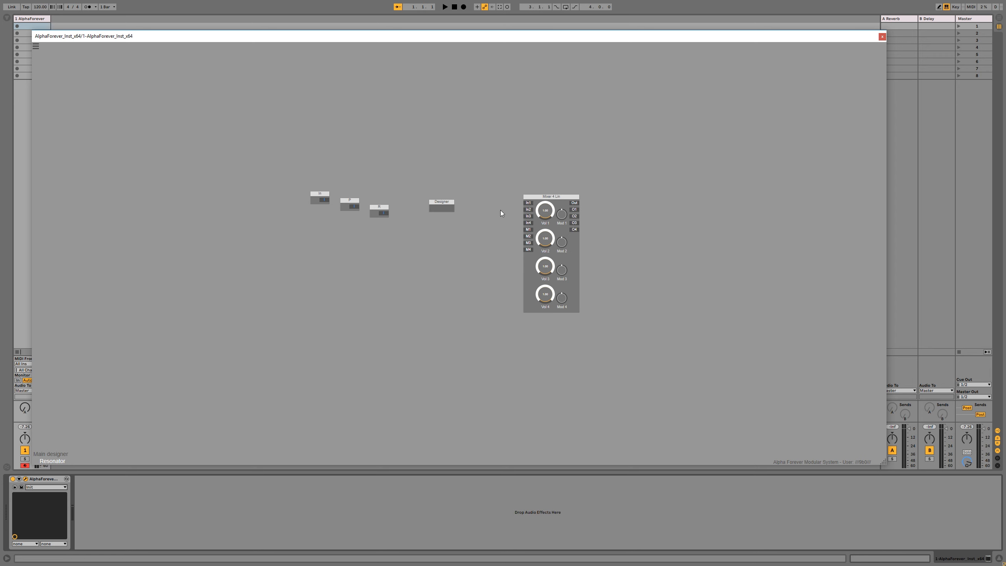
Step: Open the nested Designer module and add a Filter 2P inside it
double_click(438, 208)
right_click(405, 196)
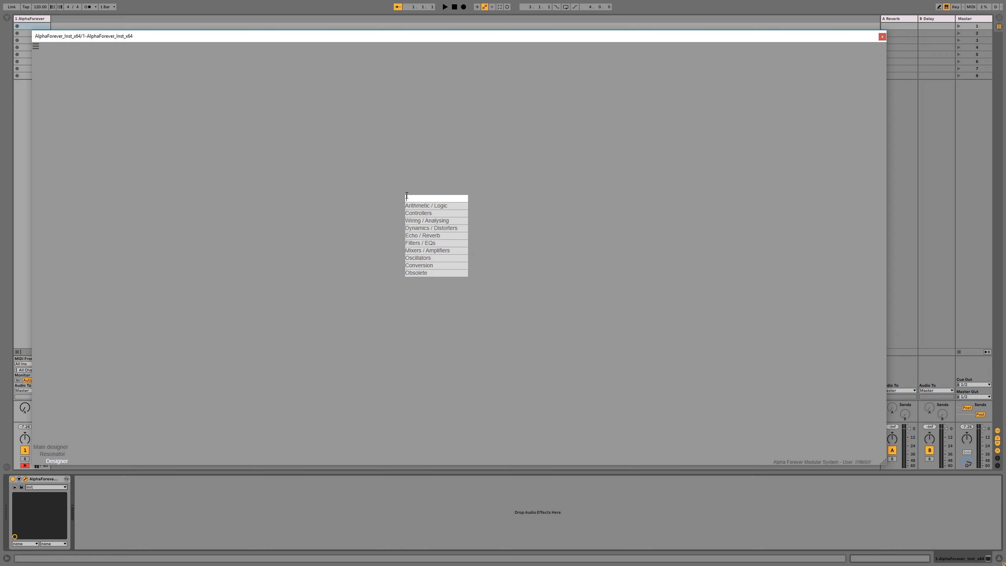
text(filter)
key(Down)
key(Return)
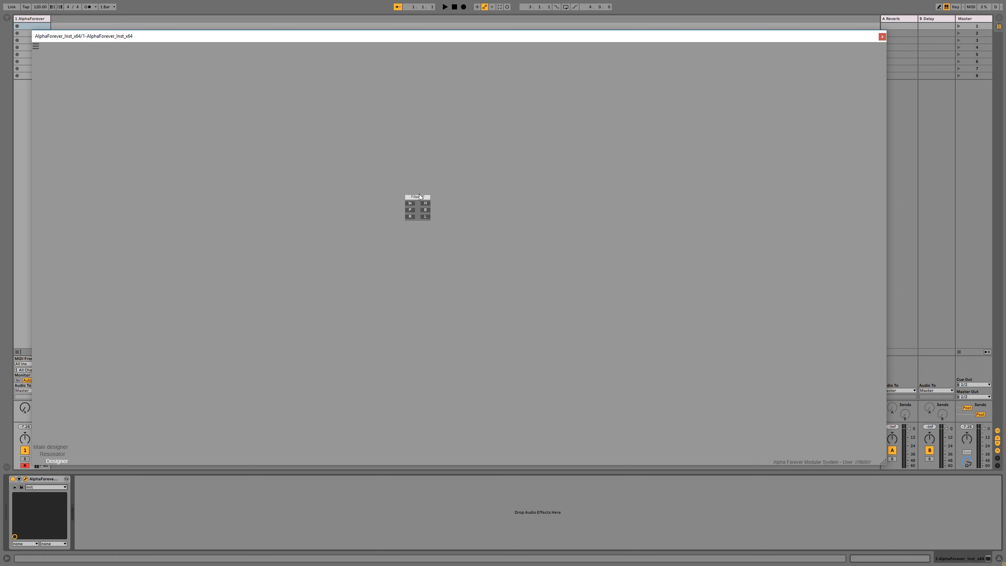
Step: Create input modules for the first two inputs of the Filter 2P, placing the P module well to its left
click(410, 204)
double_click(410, 211)
drag(380, 204, 280, 204)
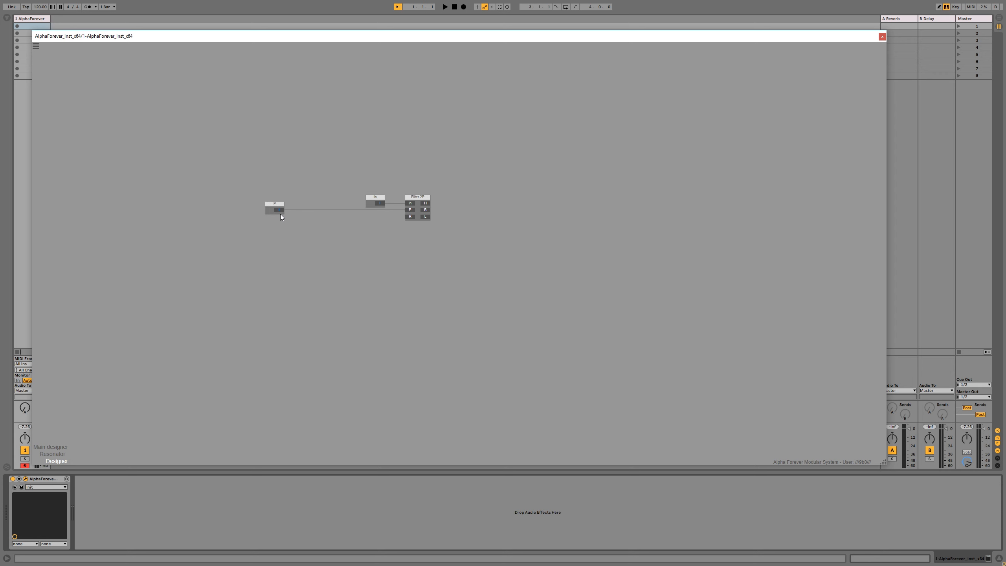
Step: Insert a Pitch->Hz module after the P input module and shift the Filter 2P with its In module further right
click(279, 210)
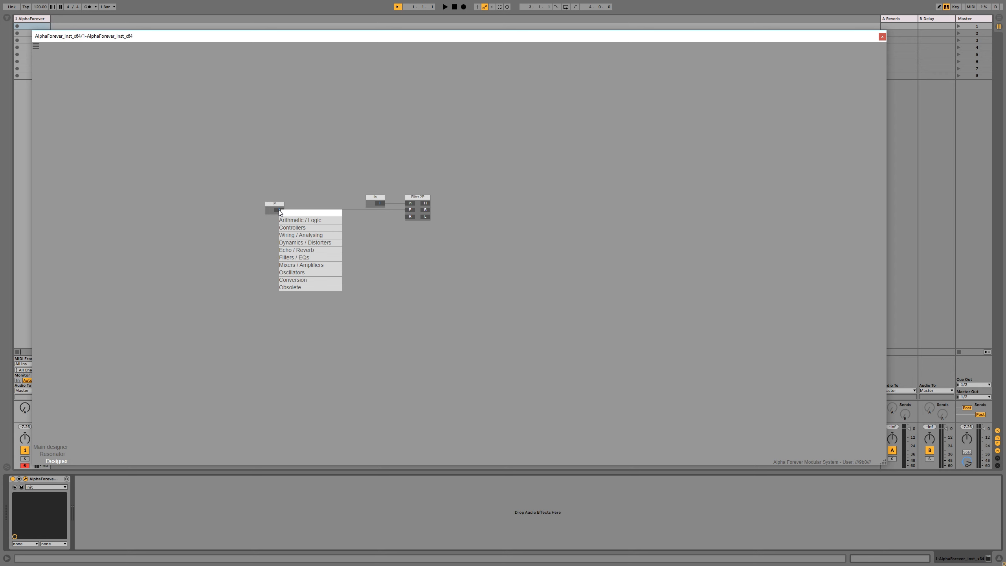
text(hz)
click(363, 219)
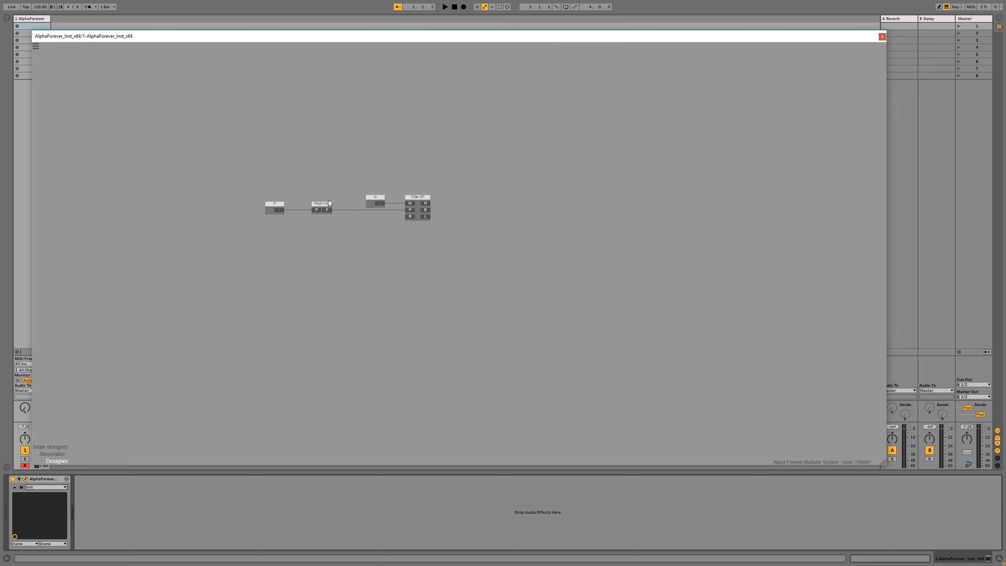
drag(348, 183, 477, 241)
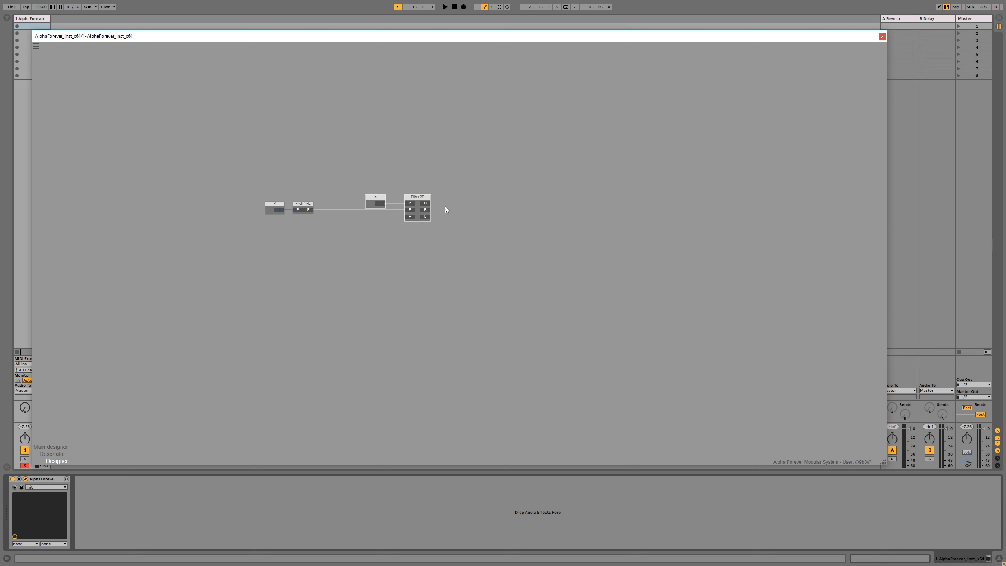
drag(418, 197, 493, 197)
click(428, 224)
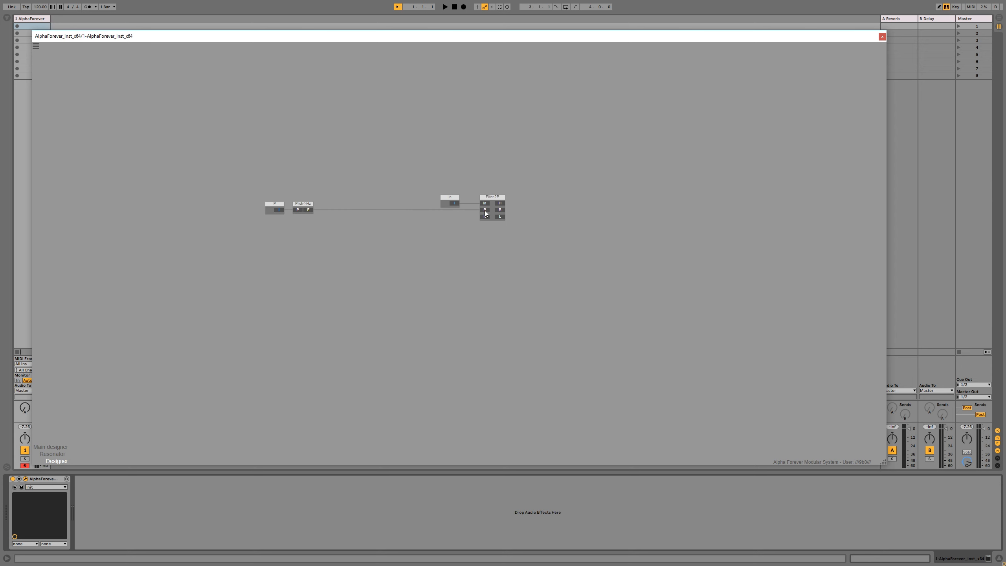
Step: Insert an Hz->Pitch module ahead of the filter's P input and place it left of the In module
click(484, 209)
text(hz)
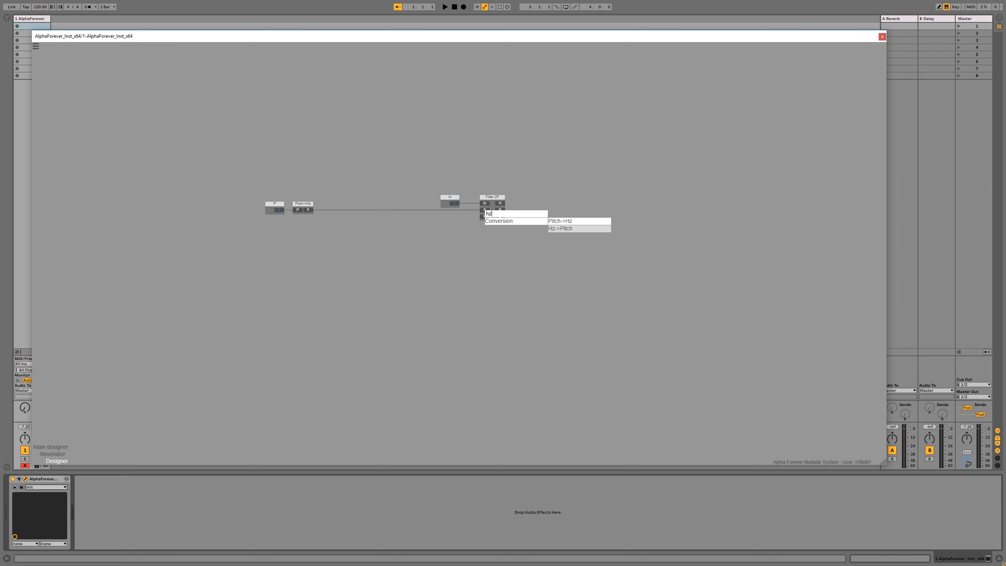
click(567, 229)
drag(446, 206, 421, 206)
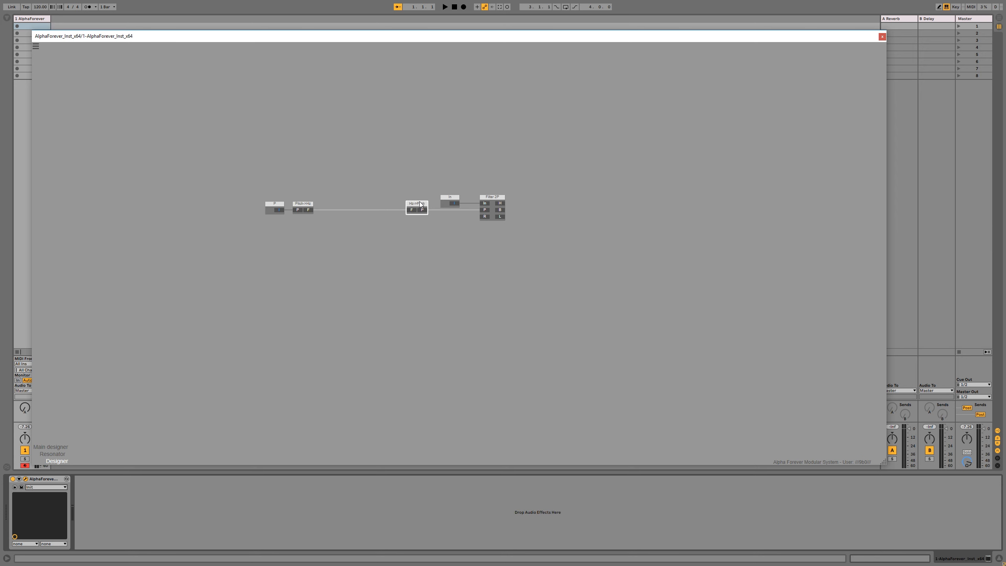
Step: Insert a Mul module between Pitch->Hz and Hz->Pitch, placed just left of Hz->Pitch
click(321, 221)
click(308, 209)
mouse_move(329, 219)
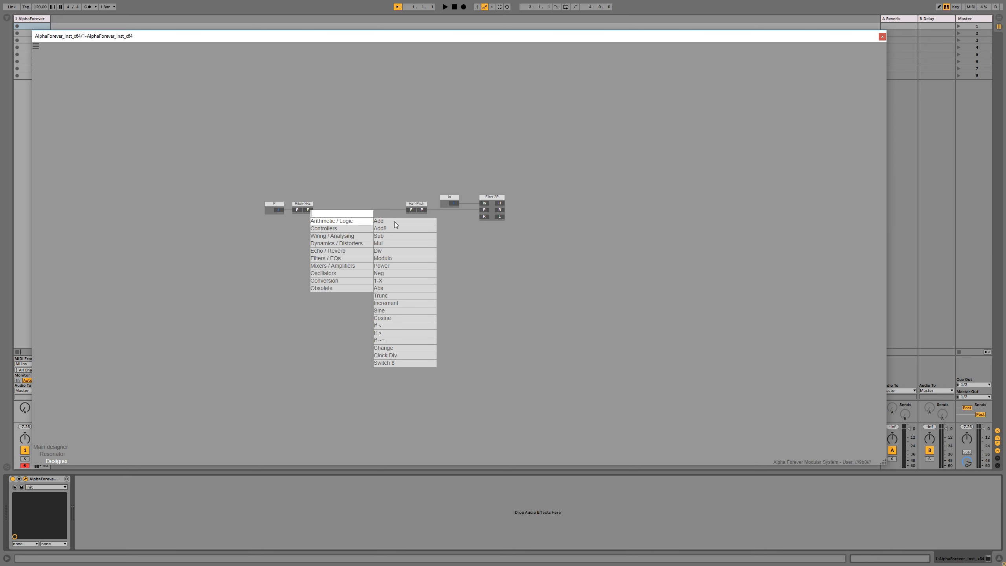
click(396, 241)
drag(355, 205, 390, 202)
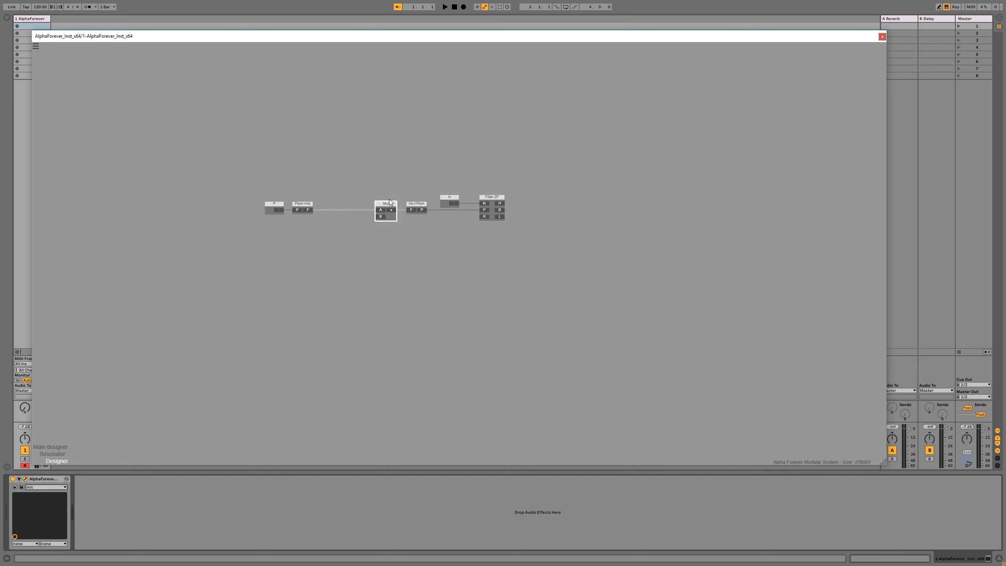
click(343, 178)
Step: Create input modules for the filter's R and the Mul's B, add an output for the filter's B, and return to the Resonator
double_click(381, 217)
double_click(483, 217)
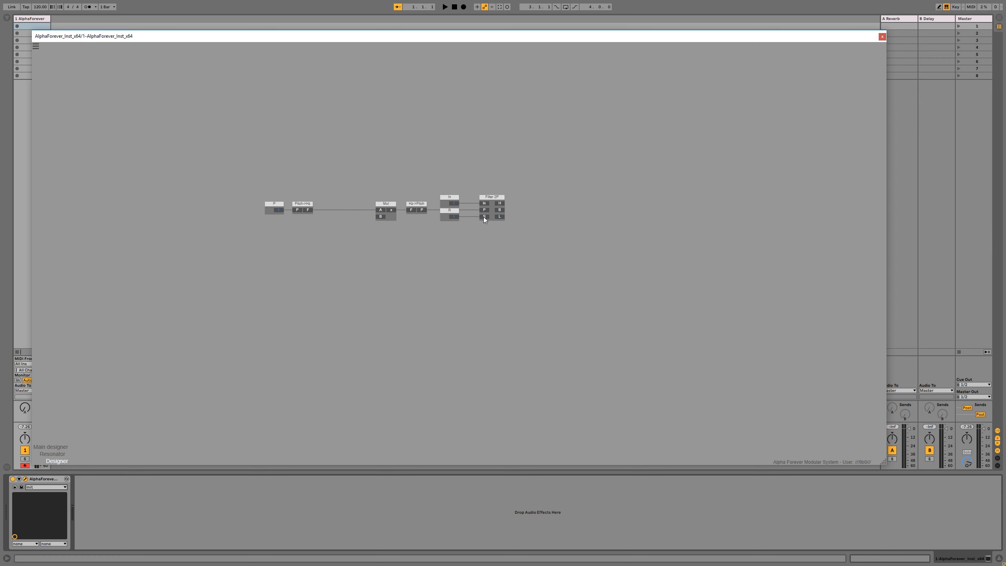
double_click(380, 217)
key(Return)
double_click(503, 213)
click(535, 193)
double_click(448, 143)
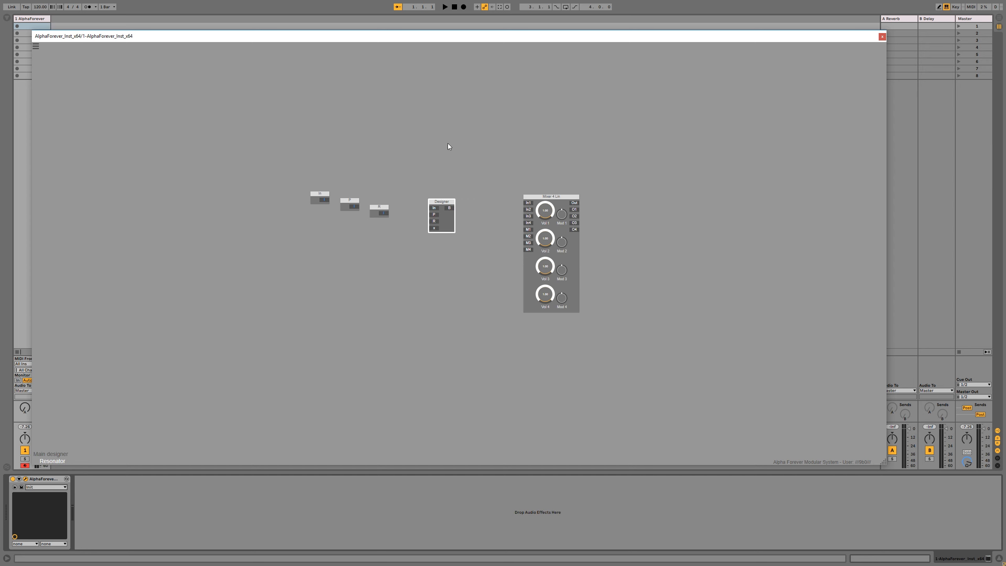
Step: Rename the nested Designer to Filter and wire the In, P and R modules to its matching inputs
double_click(446, 200)
text(Filter)
key(Return)
drag(326, 199, 435, 208)
drag(317, 198, 435, 215)
drag(358, 201, 357, 210)
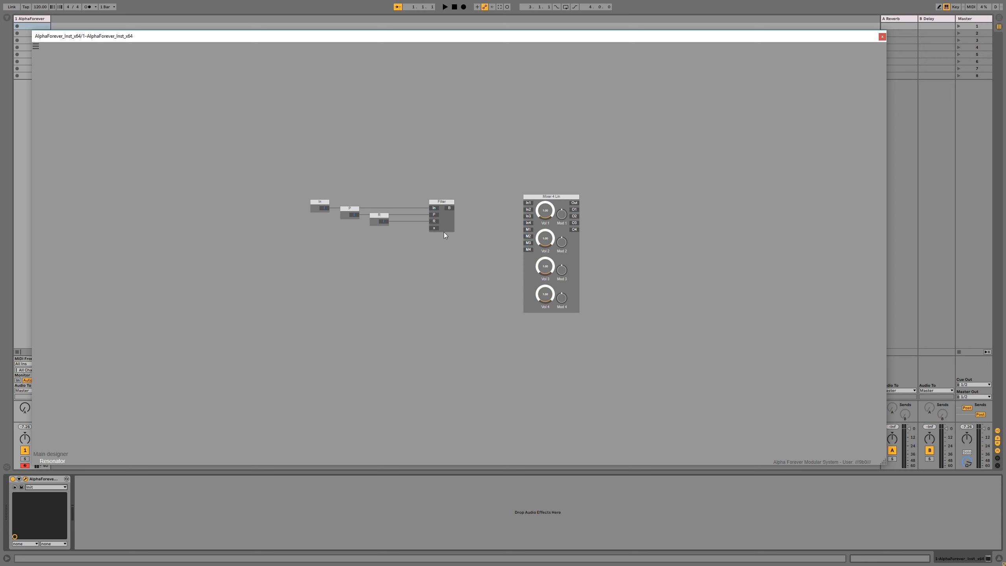
Step: Move the Filter closer to the mixer and add a knob on its fourth input with an upper range value of 32
drag(445, 201, 499, 201)
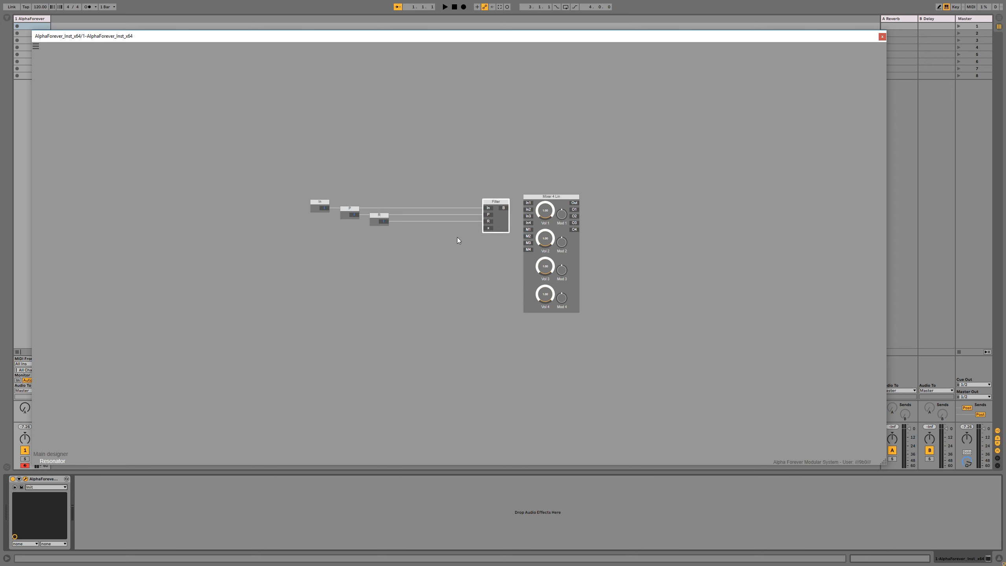
click(489, 229)
drag(450, 223, 428, 223)
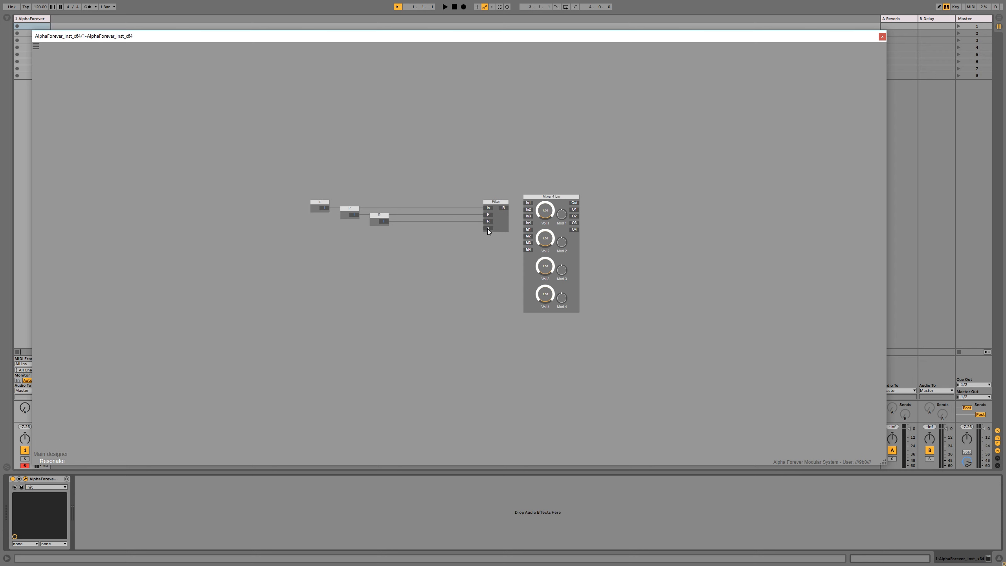
click(488, 228)
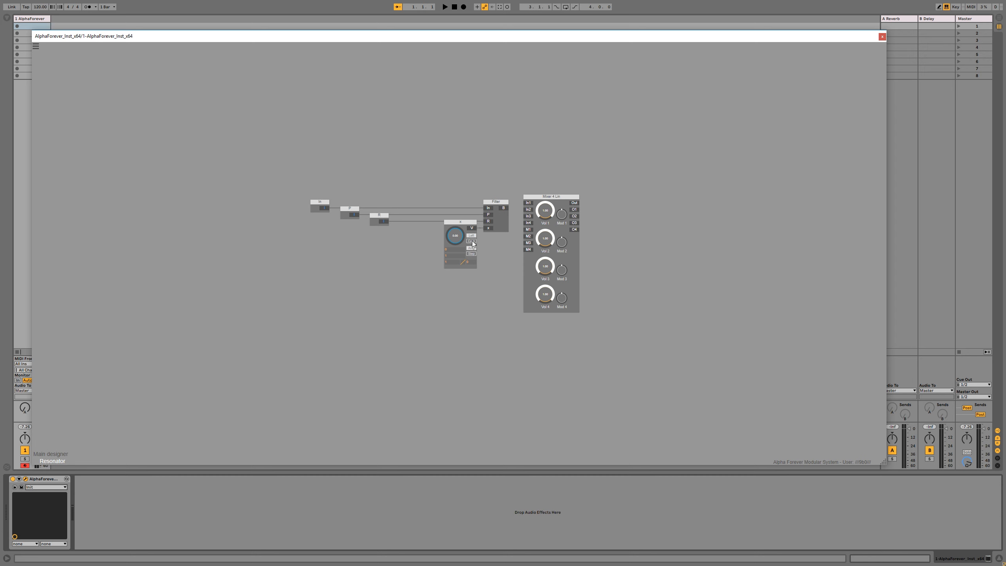
click(473, 241)
double_click(452, 257)
text(32)
key(Return)
Step: Duplicate the Filter and its knob three times, stacking the copies below the original
drag(456, 240, 440, 305)
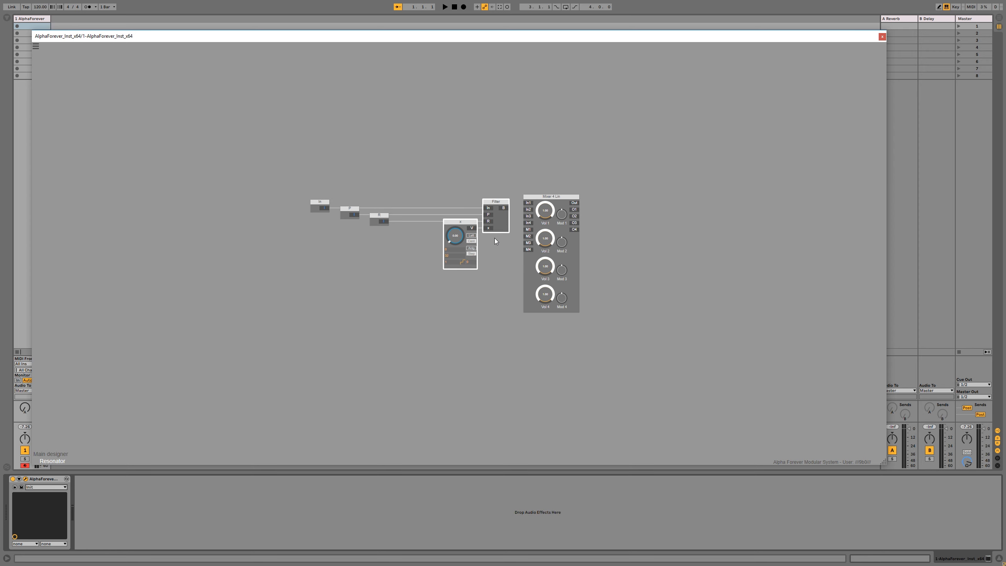
key(ctrl+d)
drag(514, 237, 497, 309)
click(515, 242)
shift+click(487, 261)
key(ctrl+v)
key(ctrl+v)
drag(520, 242, 507, 357)
Step: Reopen the Resonator and align the filter copies and their knobs in vertical columns
double_click(524, 410)
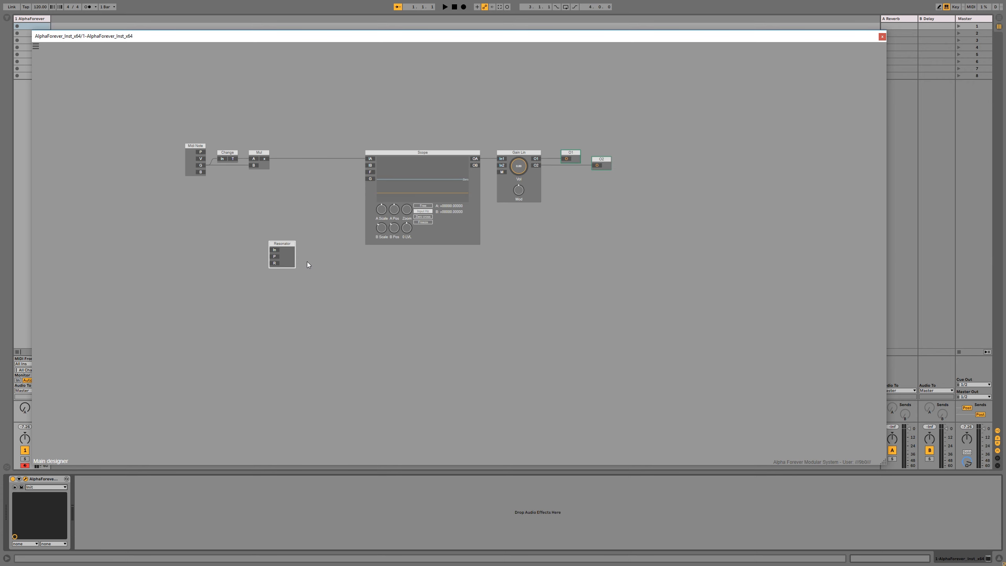
double_click(290, 262)
drag(517, 398, 477, 153)
drag(423, 199, 491, 452)
key(a)
click(541, 339)
Step: Connect the four filters' B outputs to mixer inputs In1 to In4 and create an output module for the mixer's Out
drag(503, 207, 526, 204)
key(a)
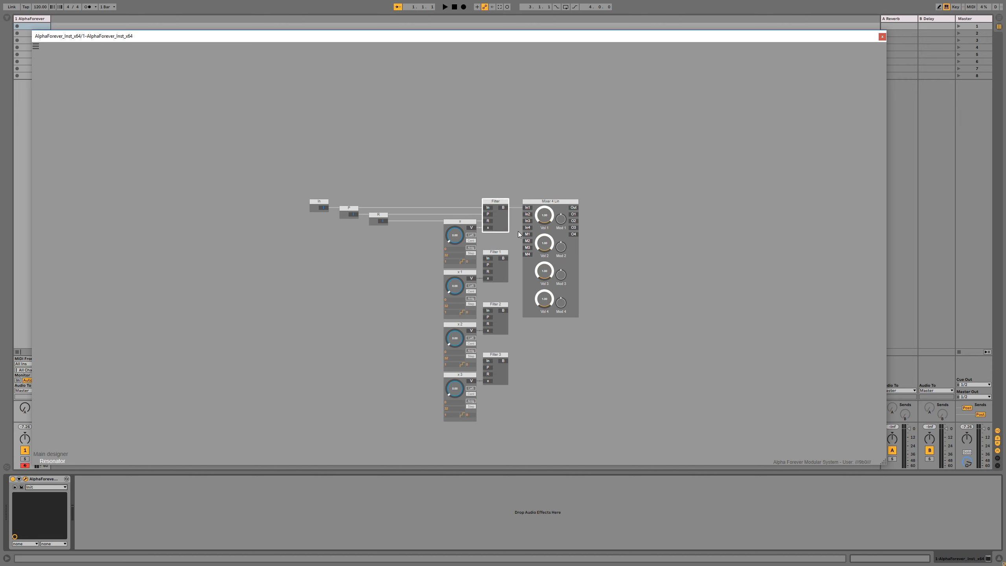
drag(504, 258, 526, 214)
drag(505, 313, 527, 221)
drag(503, 361, 532, 202)
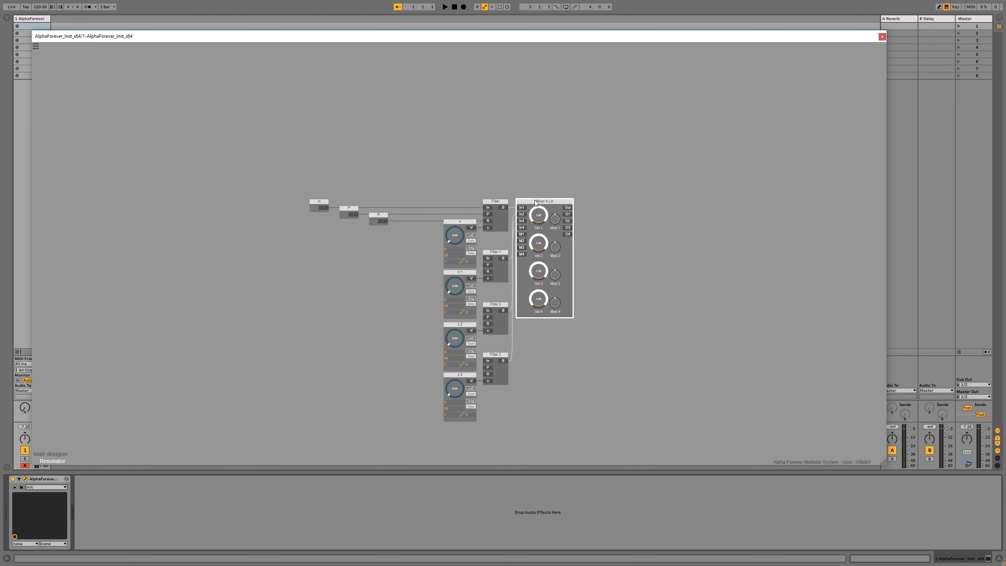
double_click(569, 206)
click(637, 168)
Step: Place the In module above the filters and connect it to the In inputs of Filter 1, Filter 2 and Filter 3
drag(321, 205, 487, 258)
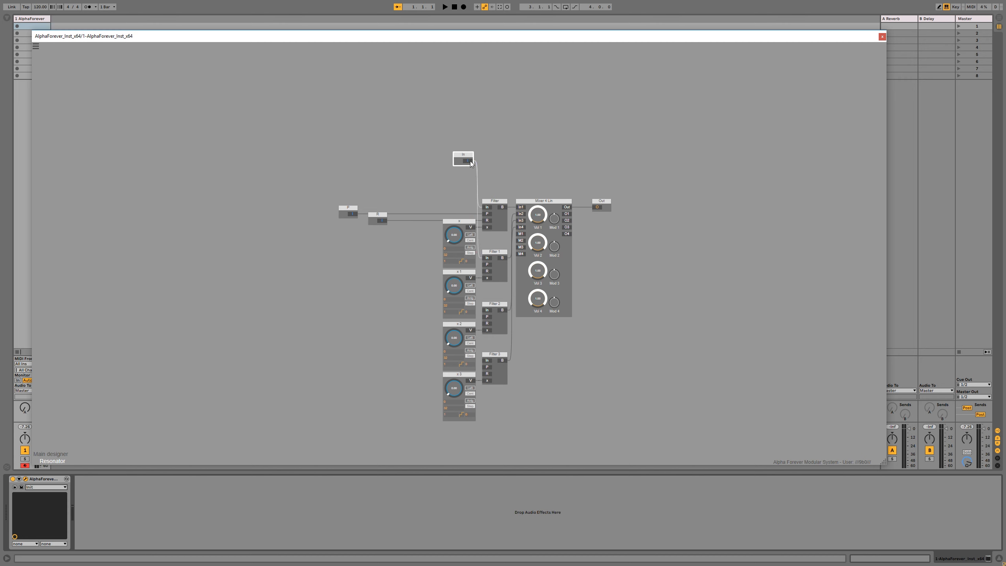
drag(470, 161, 487, 311)
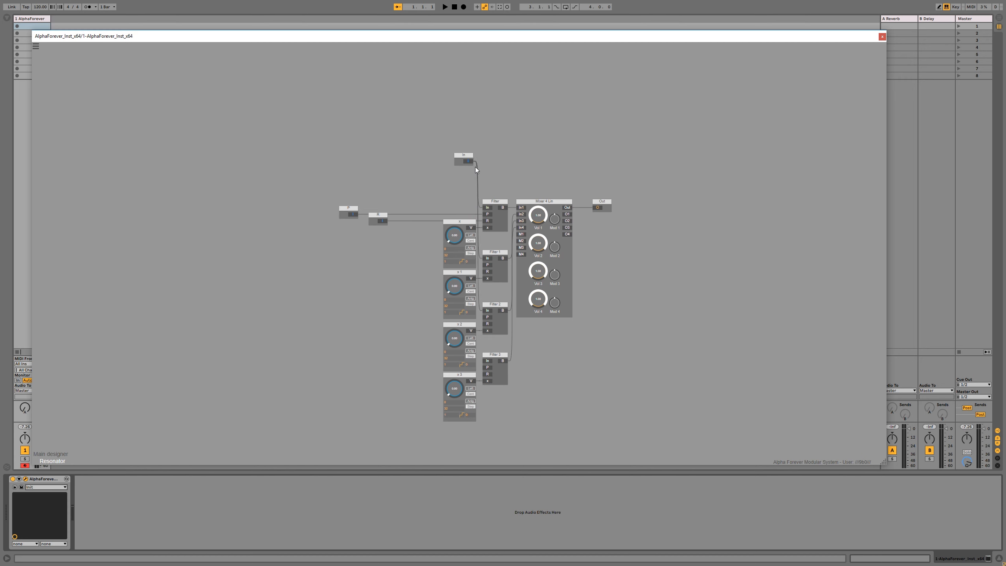
drag(457, 144, 462, 334)
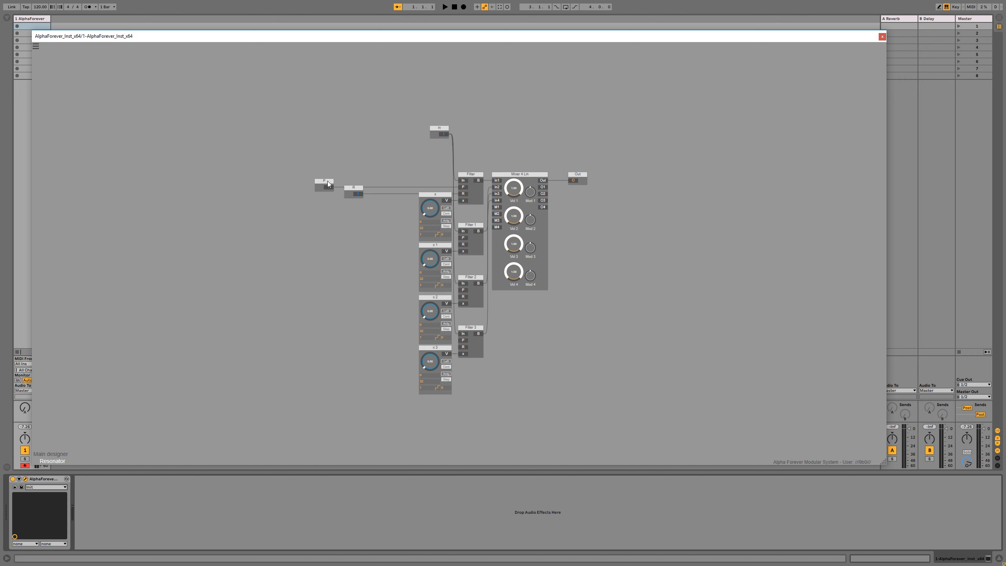
Step: Move the P module directly below In and connect it to the P inputs of the three duplicated filters
drag(327, 181, 442, 145)
shift+click(442, 137)
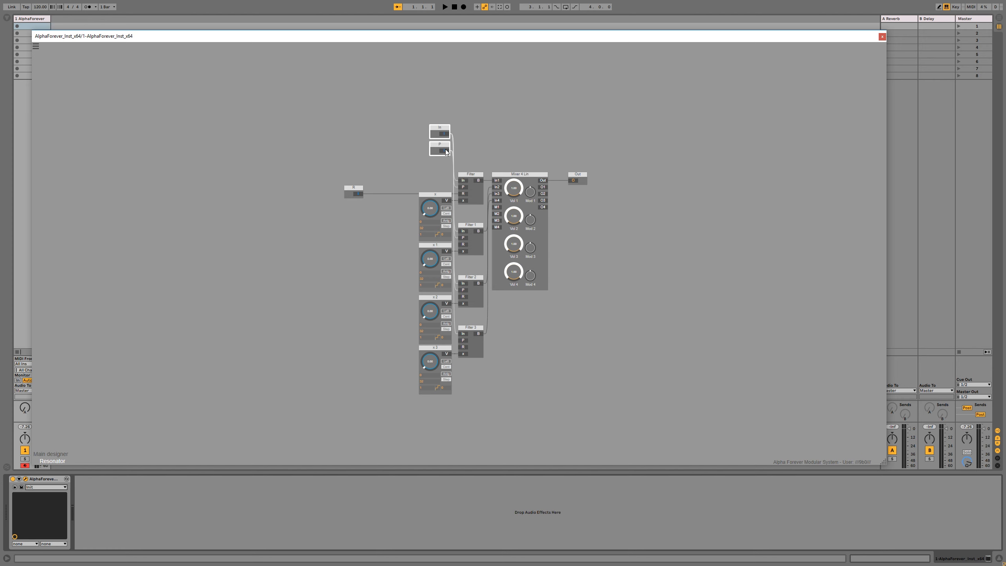
drag(446, 151, 463, 341)
Step: Connect the R module to the R inputs of Filter 1, Filter 2 and Filter 3, and stack it below P
drag(361, 194, 462, 244)
drag(361, 193, 463, 297)
drag(361, 193, 463, 347)
drag(354, 190, 441, 164)
drag(416, 112, 453, 176)
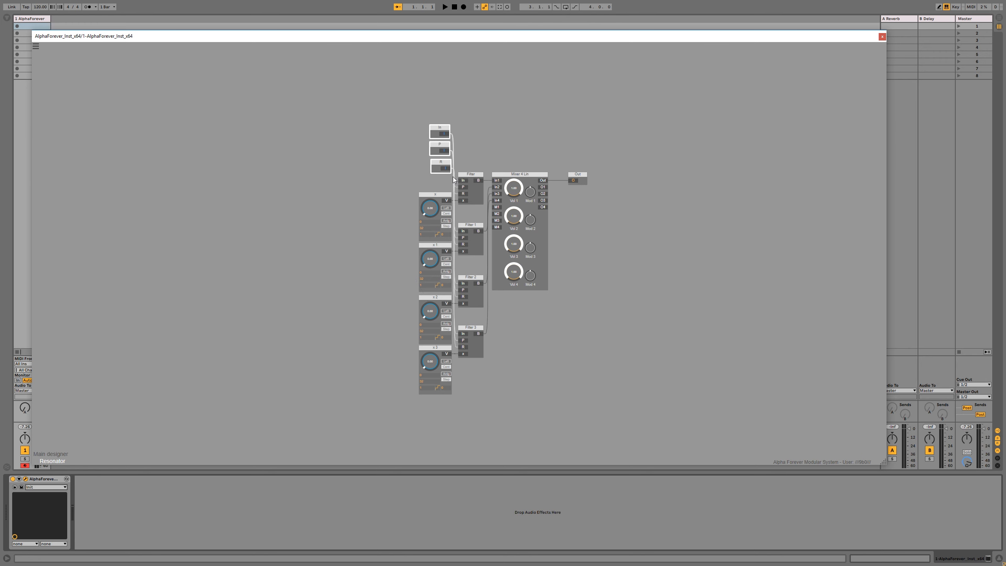
click(498, 134)
Step: Insert a Div module between the mixer and Out, and connect the R module to the Div's B input
drag(474, 139, 383, 99)
drag(482, 137, 526, 137)
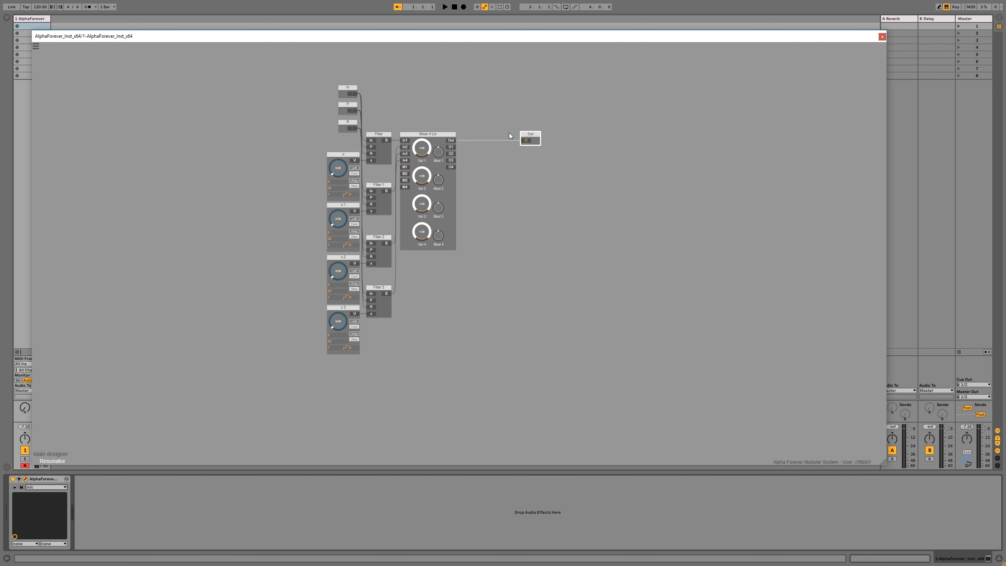
double_click(452, 142)
mouse_move(471, 151)
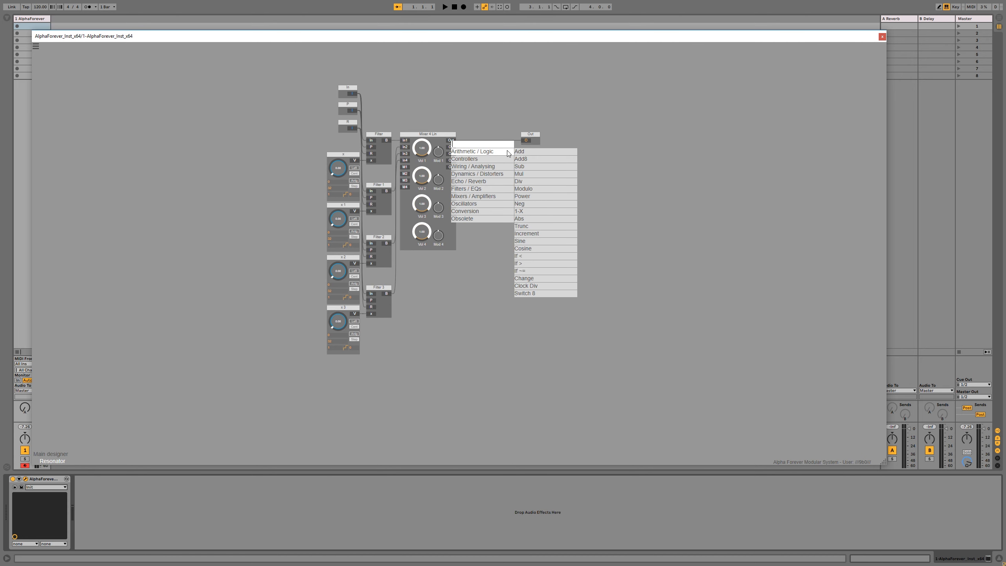
click(528, 181)
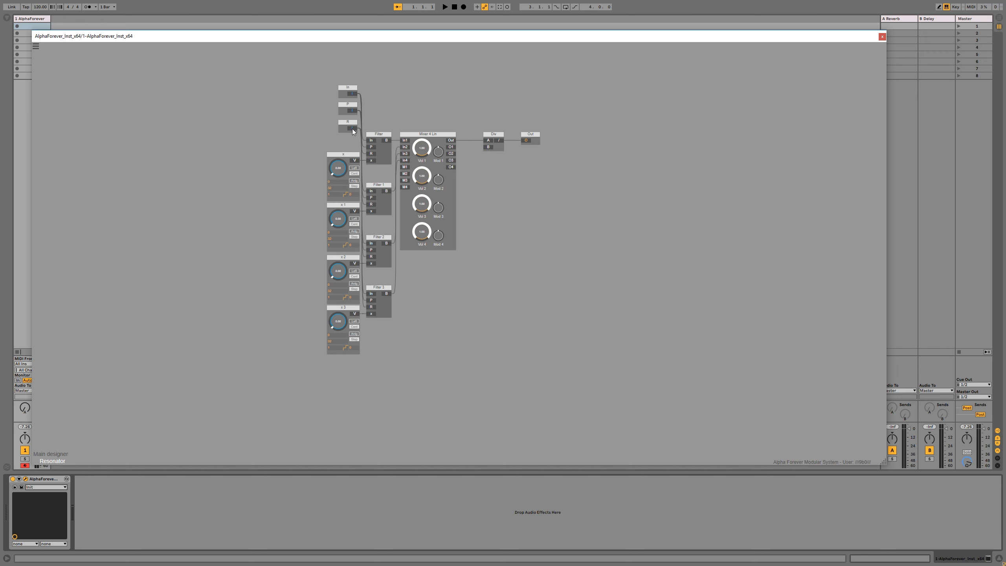
drag(353, 129, 506, 111)
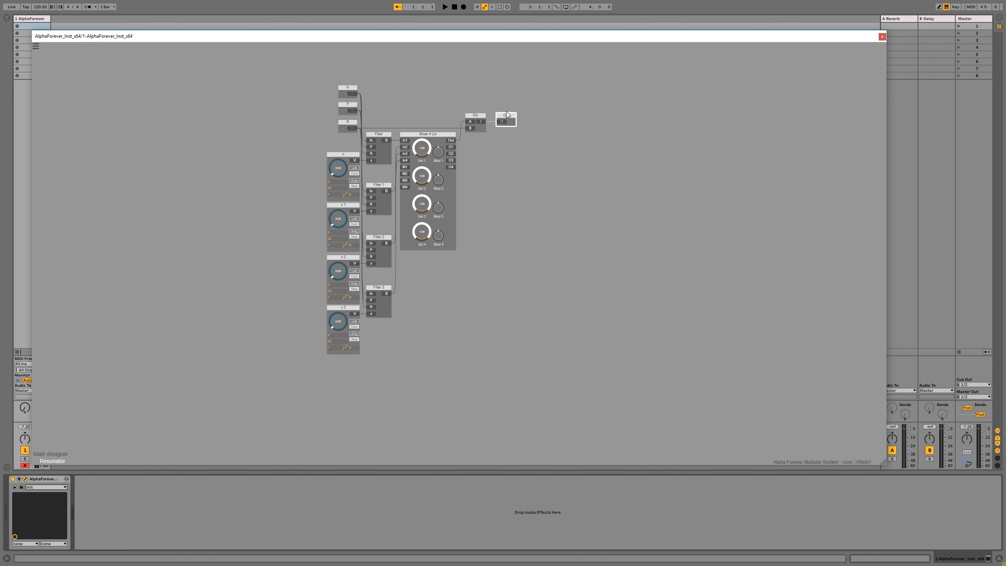
click(527, 160)
Step: Set the lower range value of the filters' multiplier knobs to 1
drag(341, 169, 341, 151)
double_click(334, 181)
double_click(333, 233)
text(1)
double_click(334, 284)
text(1)
double_click(335, 335)
Step: Return to the Main designer, insert the Resonator between Mul and Scope, and move the Scope closer to it
double_click(517, 227)
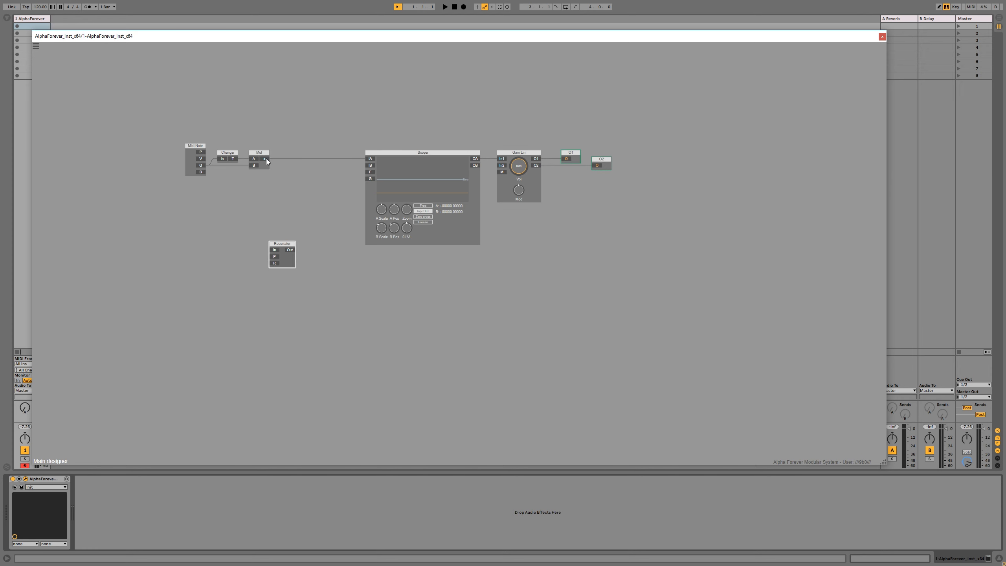
drag(269, 234, 307, 157)
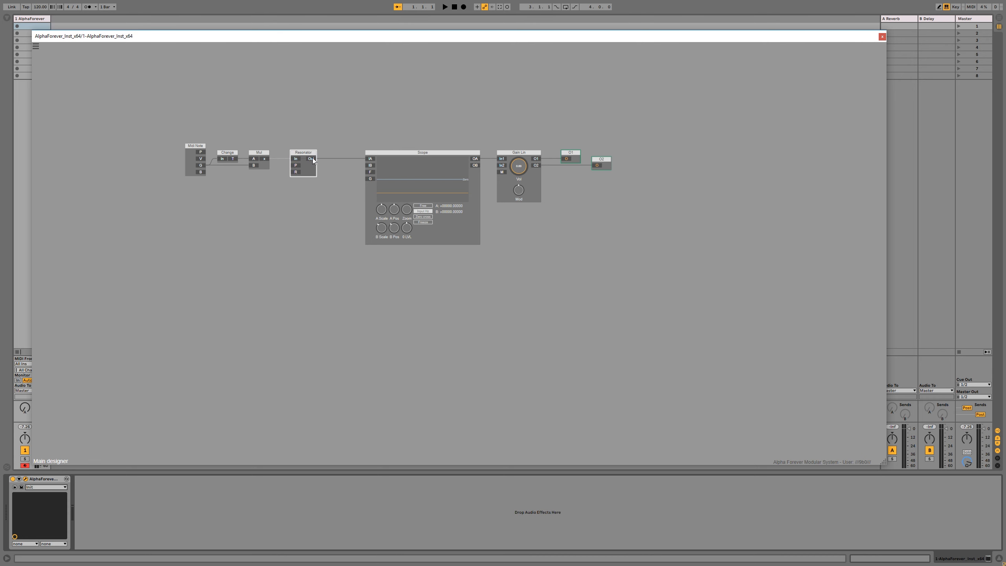
drag(355, 166, 312, 154)
Step: Connect the Midi Note's P output to the Resonator's P input and route that cable through a Con module above Mul
drag(200, 153, 302, 166)
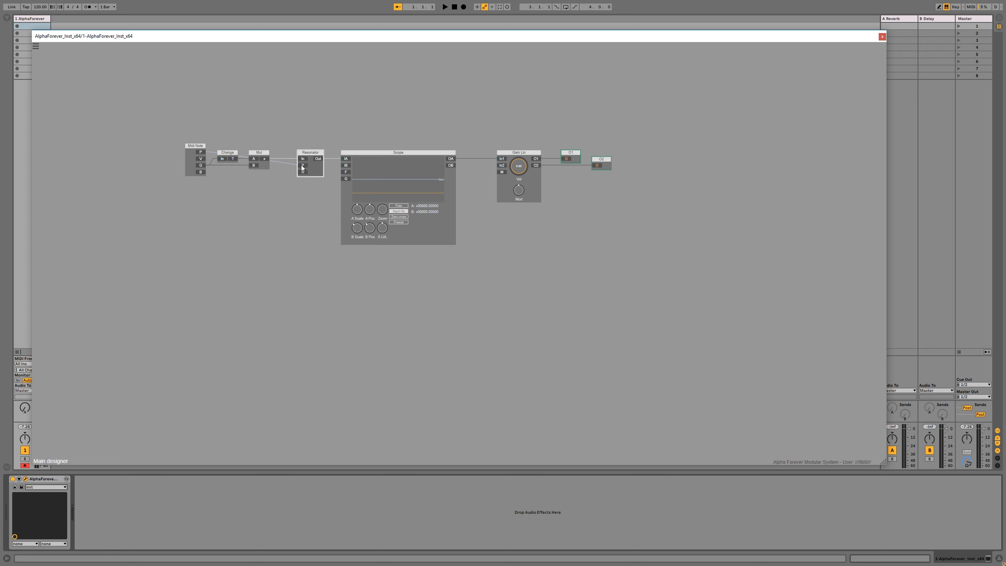
right_click(302, 166)
mouse_move(334, 191)
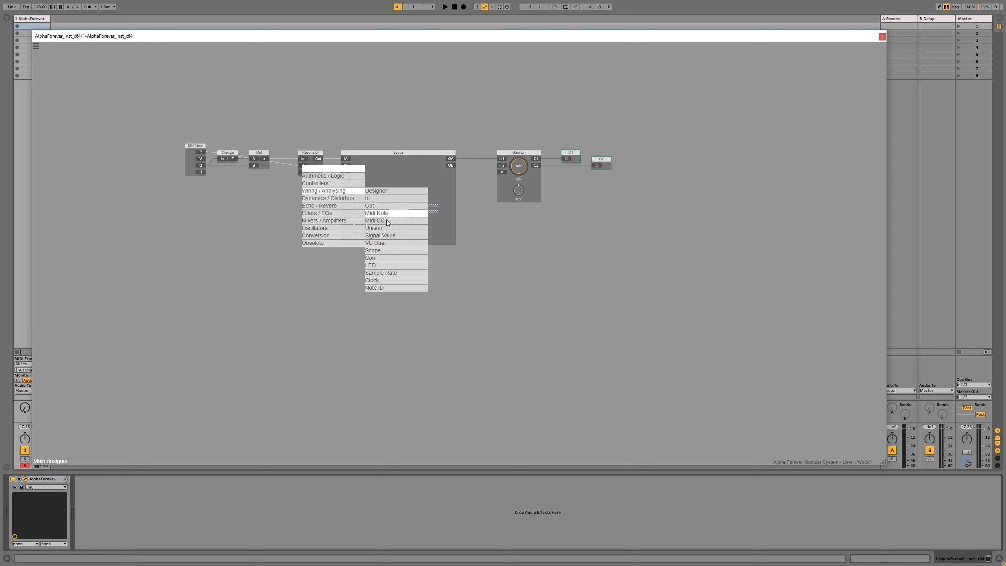
click(379, 258)
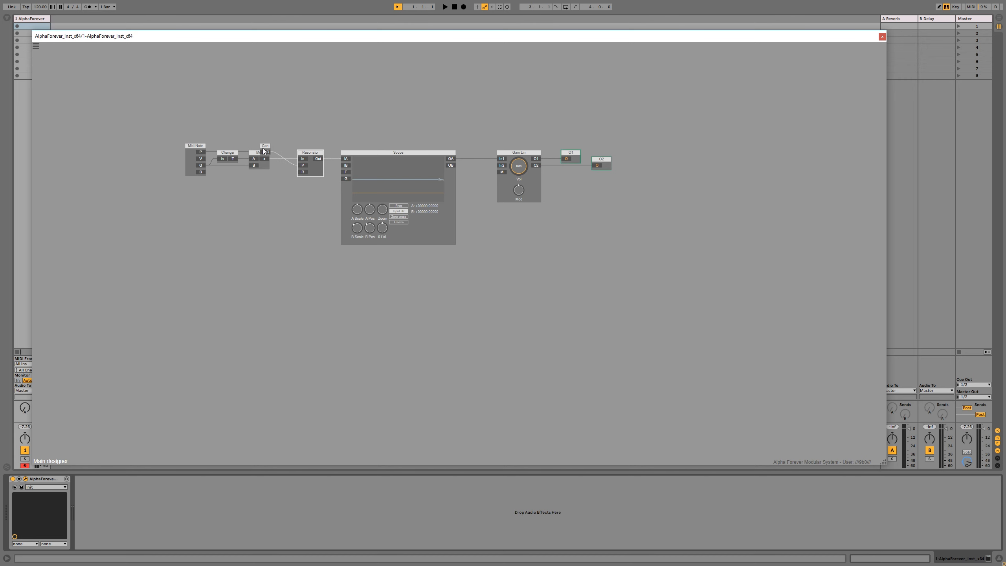
drag(265, 159, 285, 147)
Step: Add a knob on the Resonator's R input and place it below the Mul module
click(303, 173)
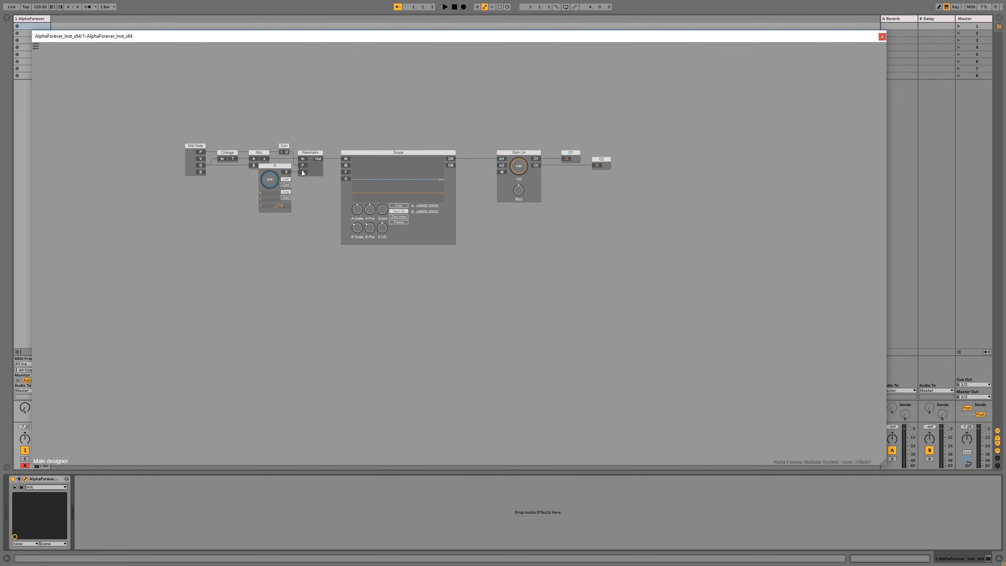
drag(282, 168, 284, 184)
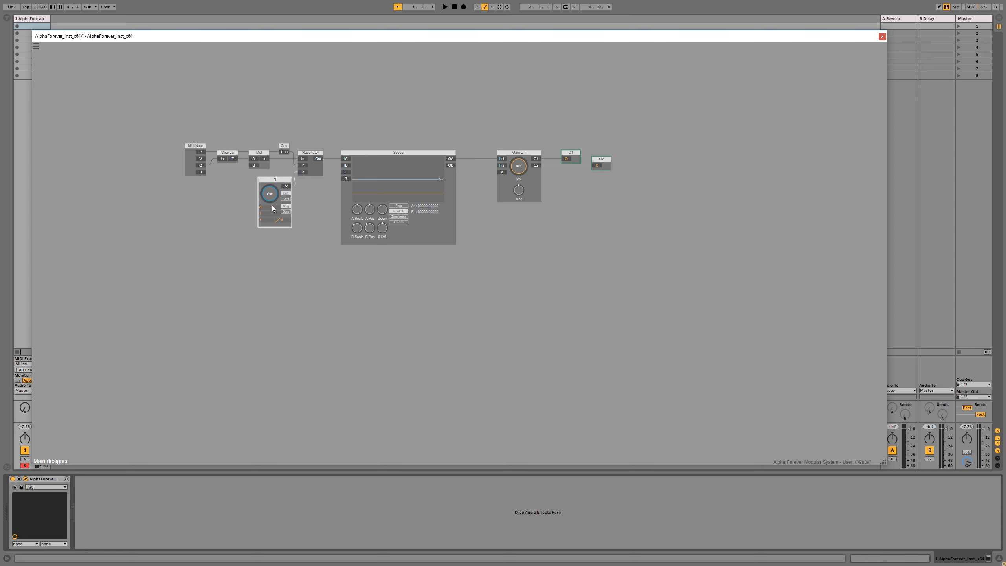
Step: Set the lower range value of the Resonator's R knob to 0.01 and adjust the knob
double_click(271, 208)
text(0.01)
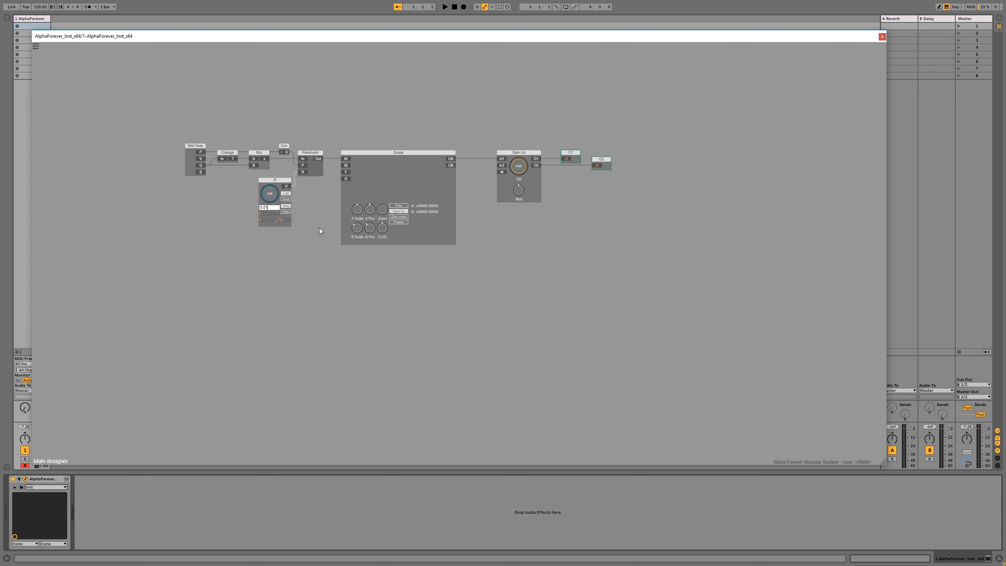
drag(319, 228, 318, 229)
drag(267, 197, 271, 201)
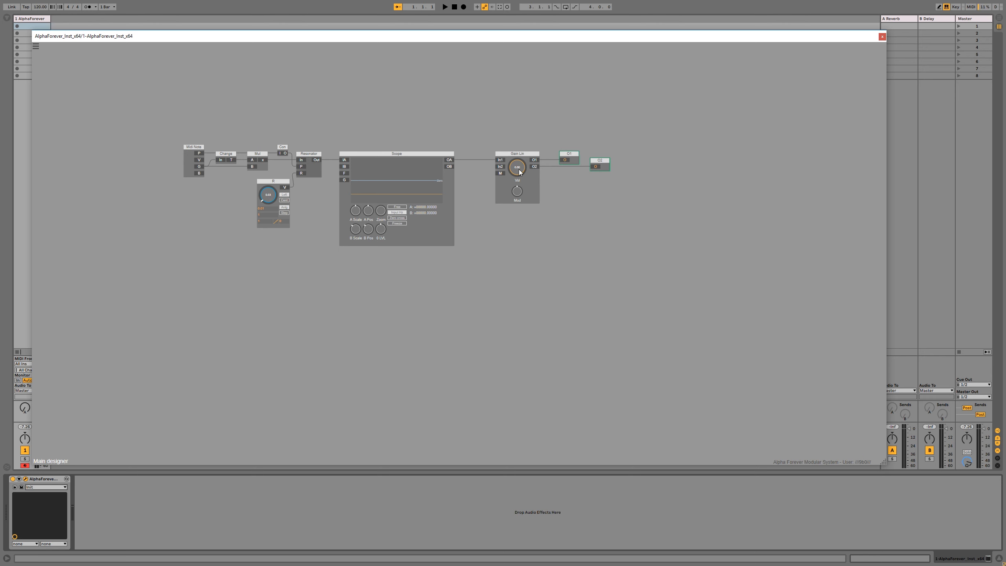
Step: Raise the Gain Lin volume and connect the Scope's OA output to the Gain Lin's In2 input as well
drag(519, 169, 521, 170)
drag(277, 190, 271, 208)
drag(517, 169, 525, 119)
drag(449, 160, 501, 167)
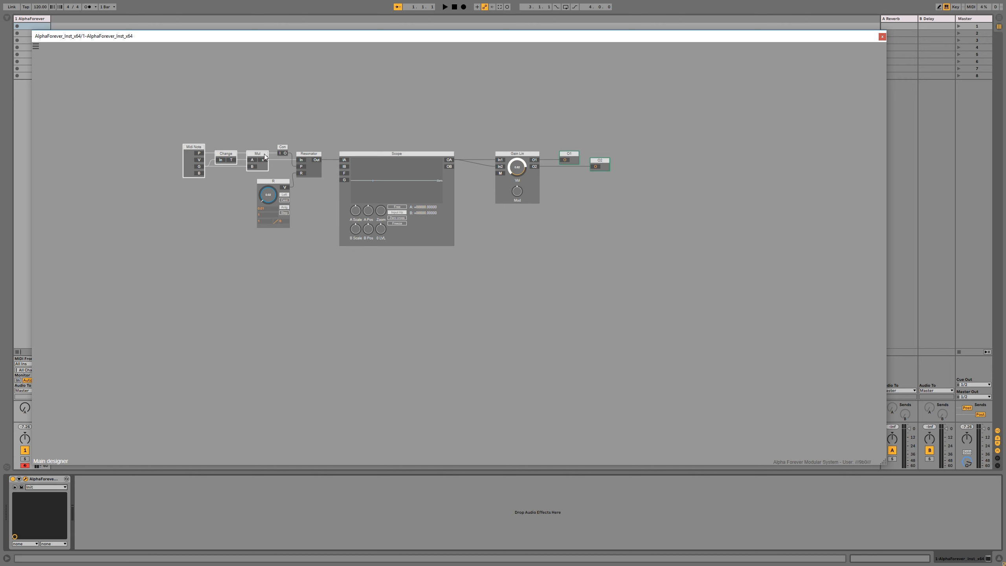
Step: Make room after Mul, insert an Env follower Modulated between Mul and the Resonator, and raise its release
drag(270, 193, 173, 200)
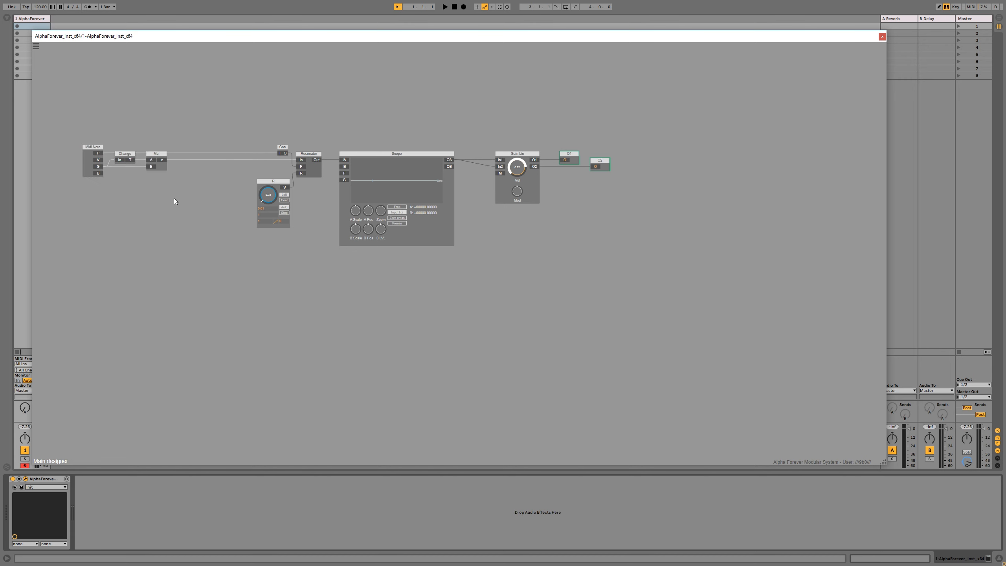
double_click(164, 159)
text(env)
click(249, 178)
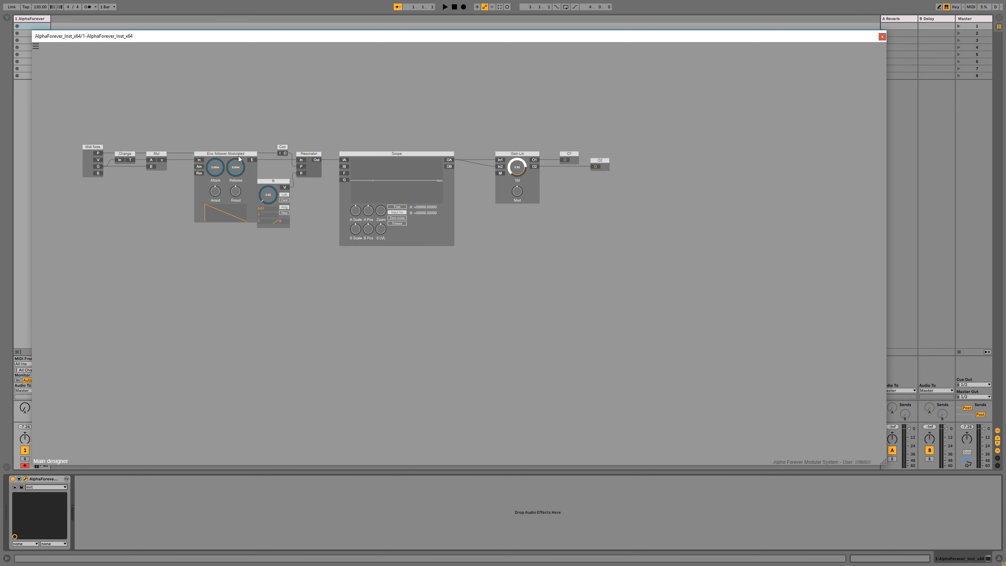
drag(241, 153, 226, 153)
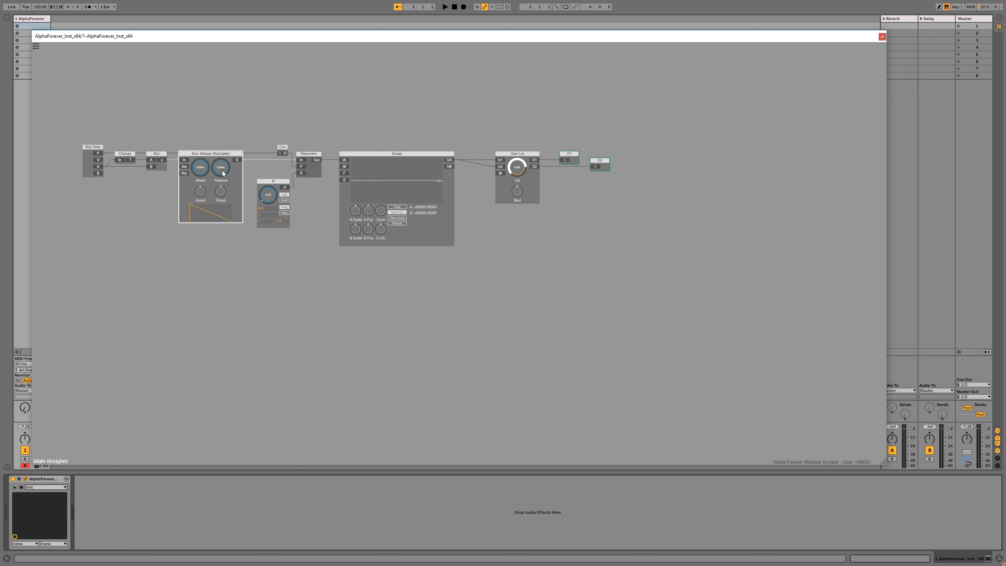
drag(223, 174, 227, 160)
mouse_move(261, 184)
mouse_down()
mouse_move(269, 165)
mouse_move(267, 182)
mouse_up()
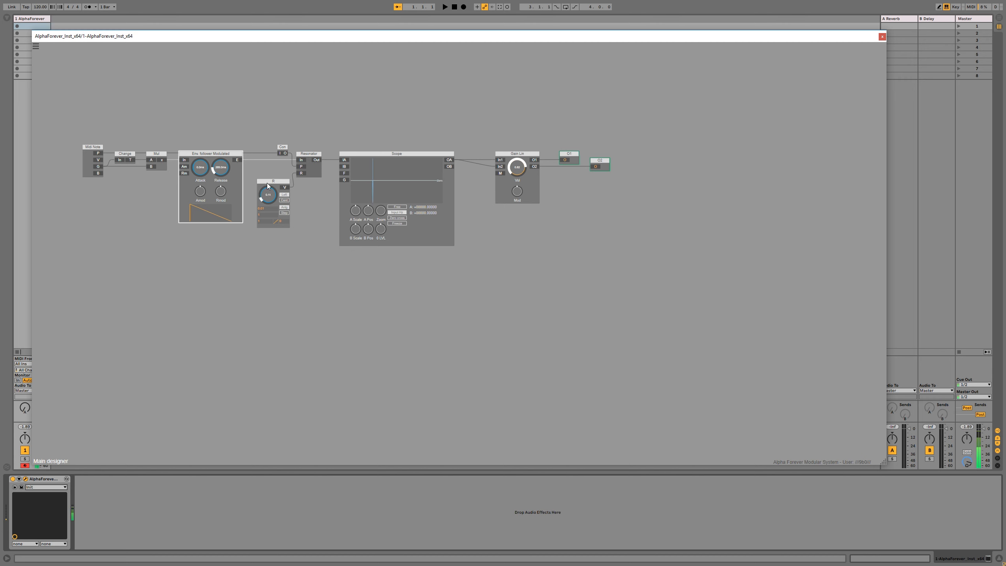
Step: Adjust the x 1, x 2 and x 3 multiplier knobs inside the Resonator and return to the Main designer
double_click(312, 171)
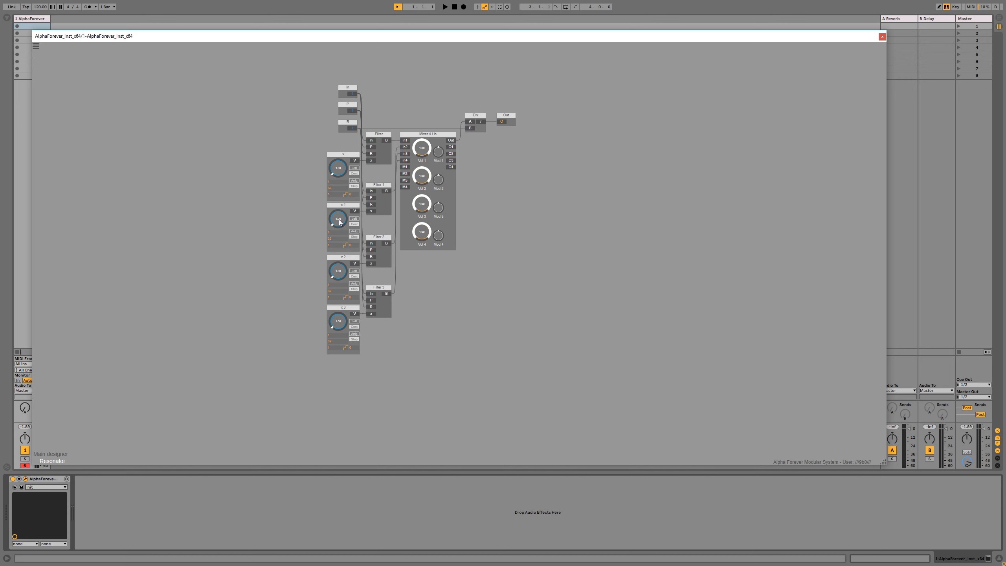
drag(339, 206, 340, 203)
drag(337, 270, 341, 232)
drag(341, 268, 337, 303)
click(372, 241)
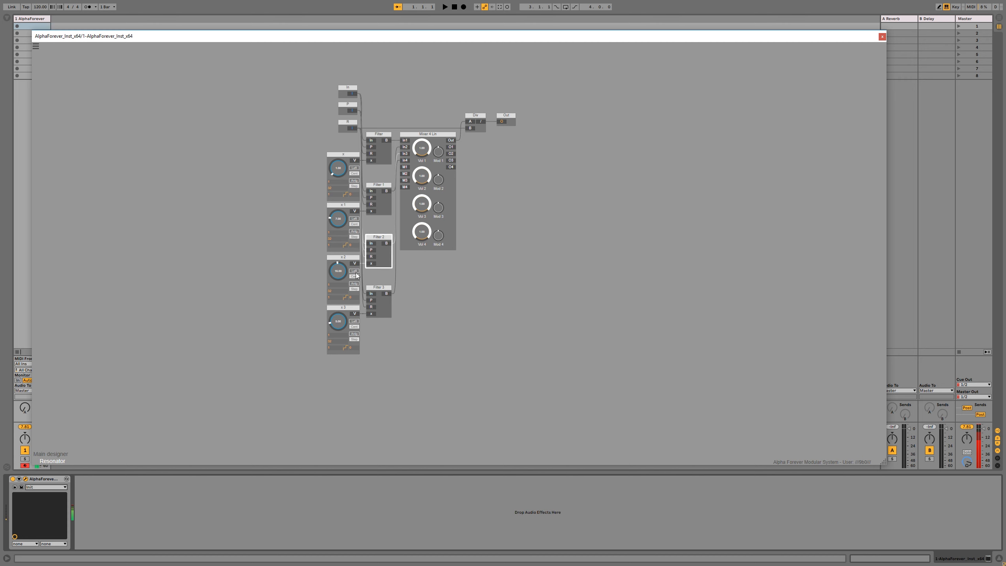
drag(340, 275, 347, 297)
click(345, 306)
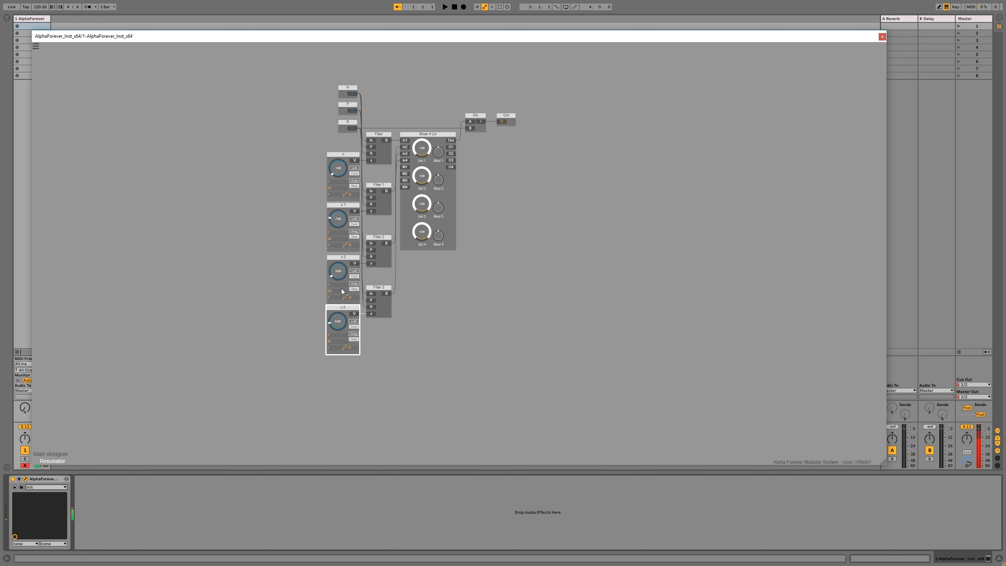
double_click(433, 346)
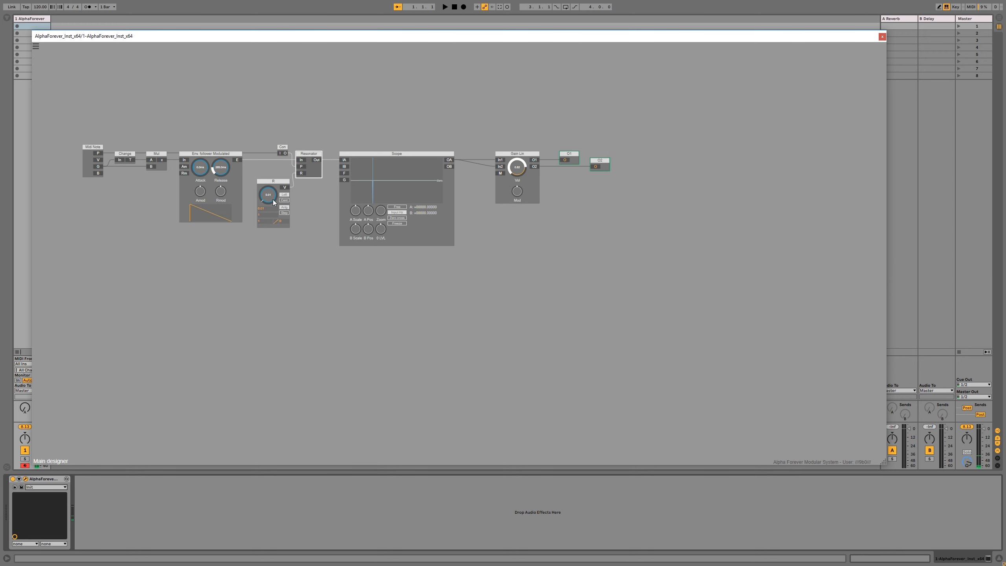
Step: Set the lower range value of the Resonator's R knob to 0.001
click(269, 210)
text(0.001)
key(Return)
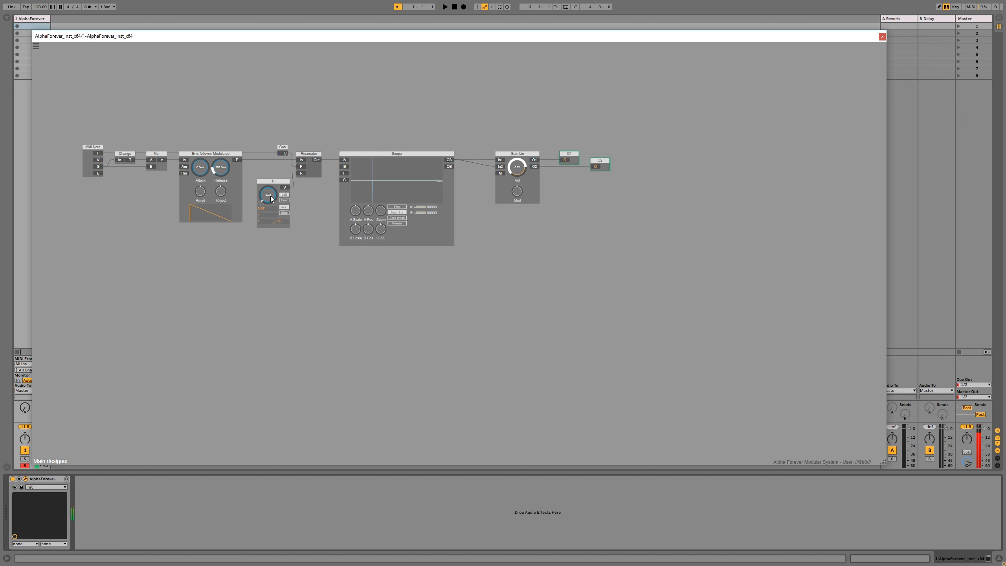
double_click(268, 221)
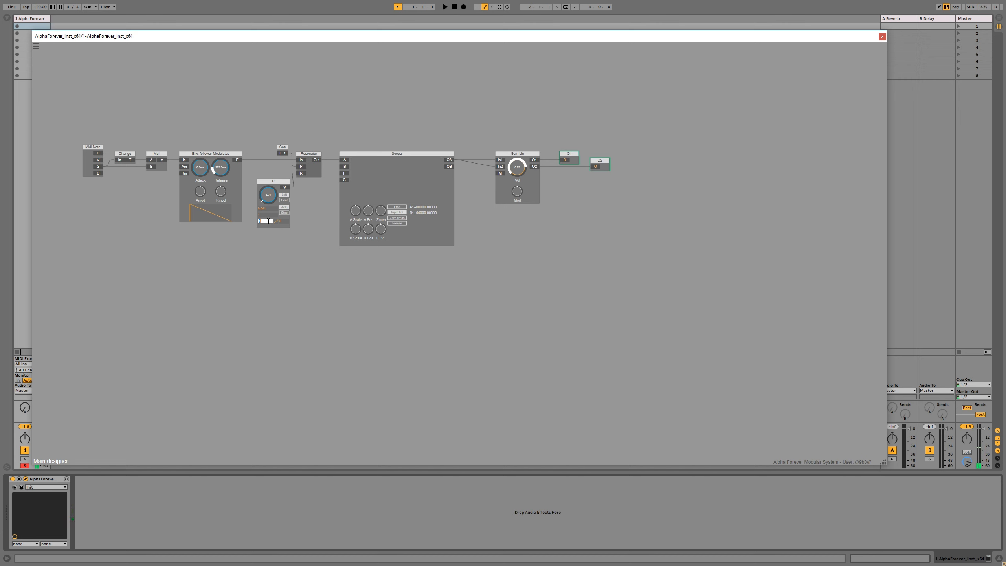
key(Return)
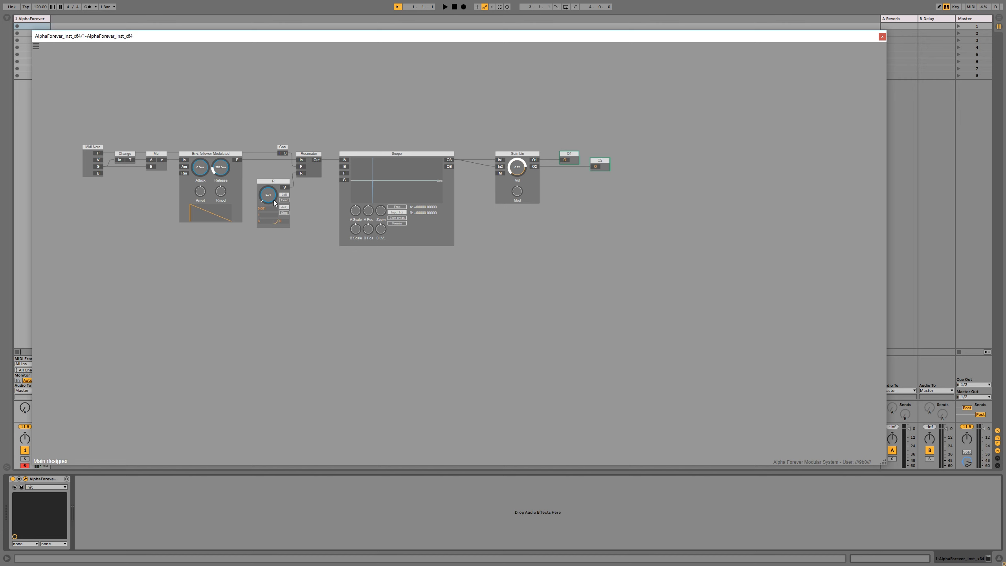
Step: Lower the Gain Lin volume and readjust the x 2 multiplier knob inside the Resonator
click(323, 153)
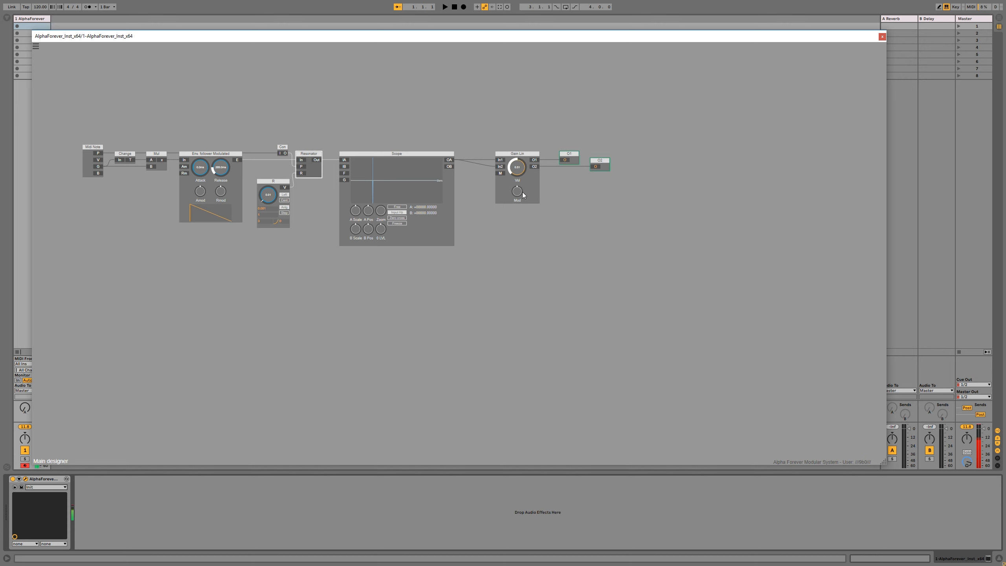
drag(523, 207, 522, 209)
double_click(313, 171)
drag(423, 237, 421, 192)
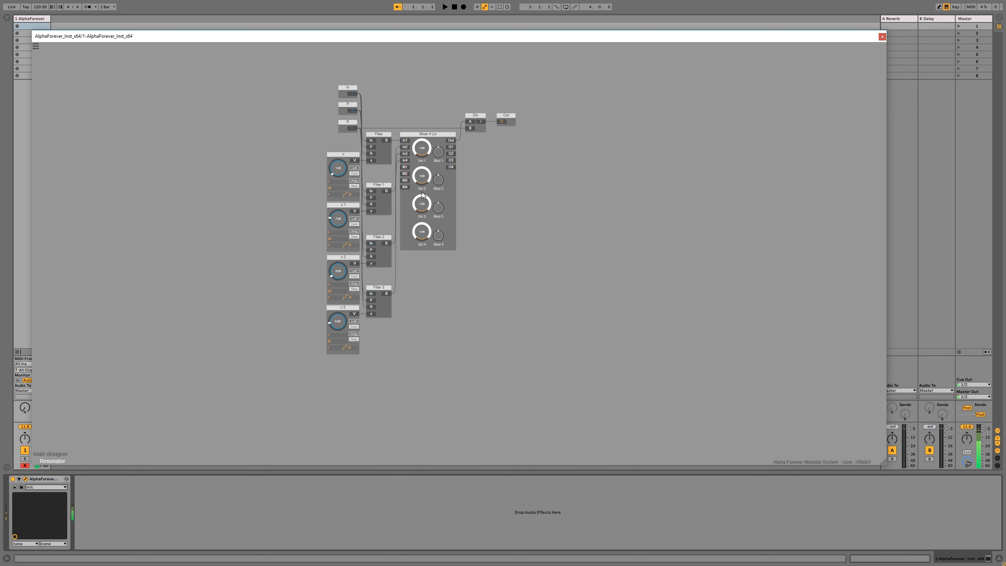
drag(347, 278, 344, 247)
double_click(471, 311)
Step: Move the R knob module up slightly and shift the Midi Note, Change, Mul and envelope follower away from the Resonator
drag(344, 276, 476, 295)
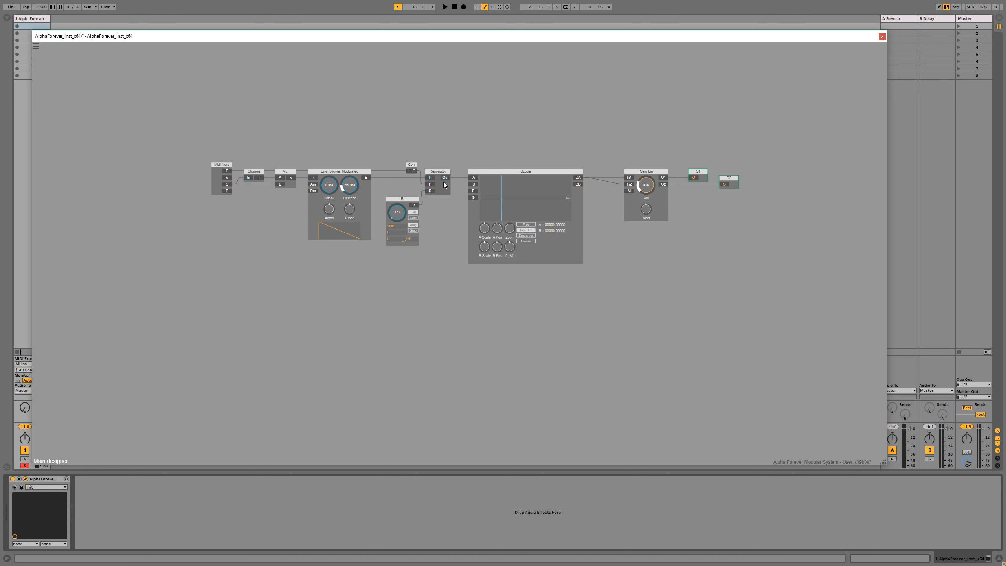
drag(416, 200, 416, 187)
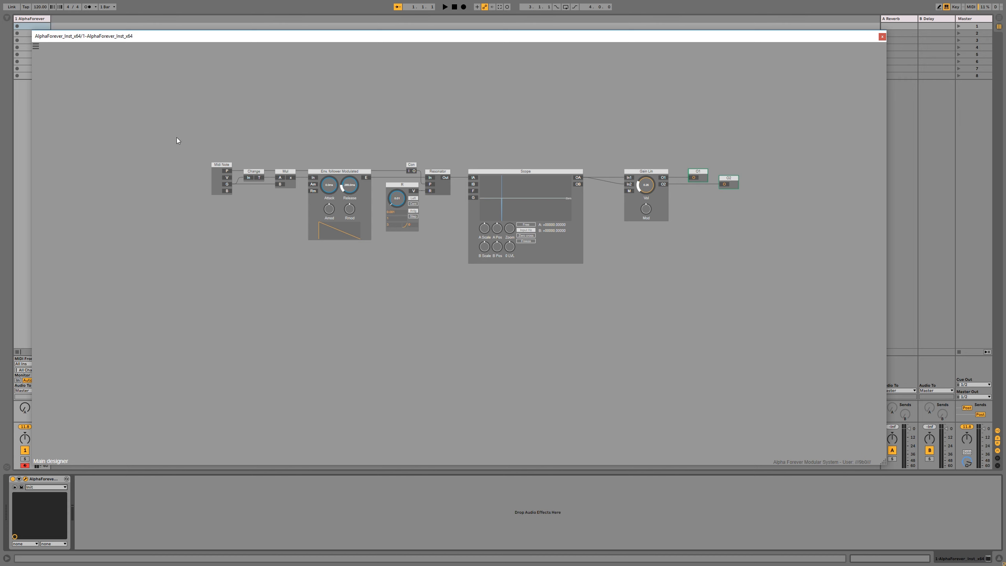
drag(178, 139, 380, 272)
drag(354, 173, 225, 173)
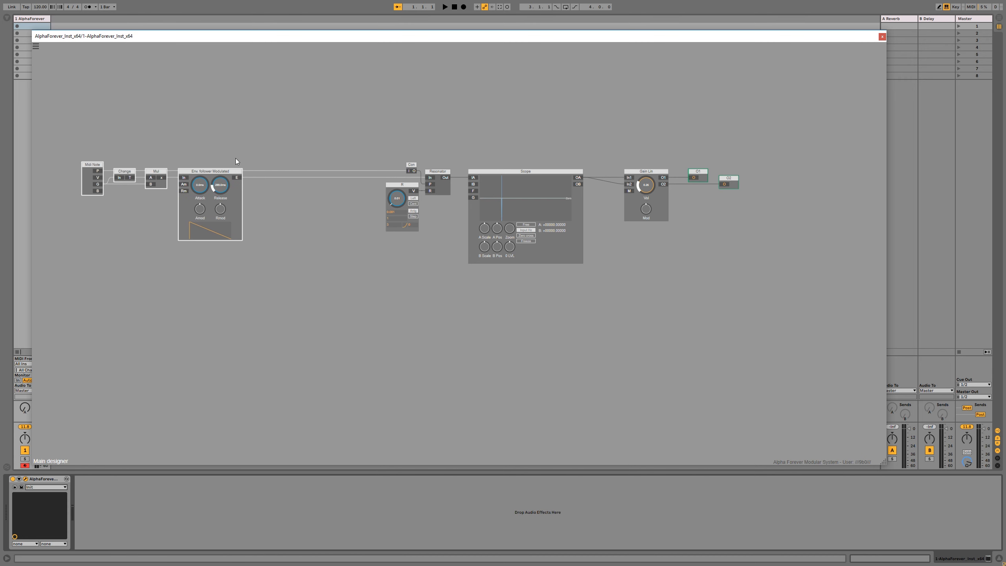
click(248, 185)
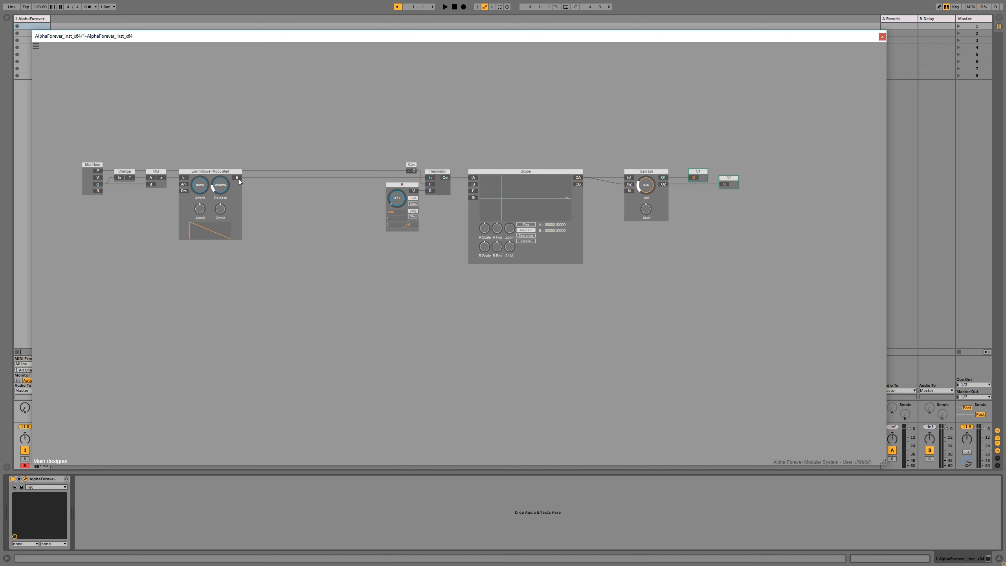
Step: Insert a Mul module after the envelope follower's output and place it just before the R knob module
right_click(238, 178)
click(333, 215)
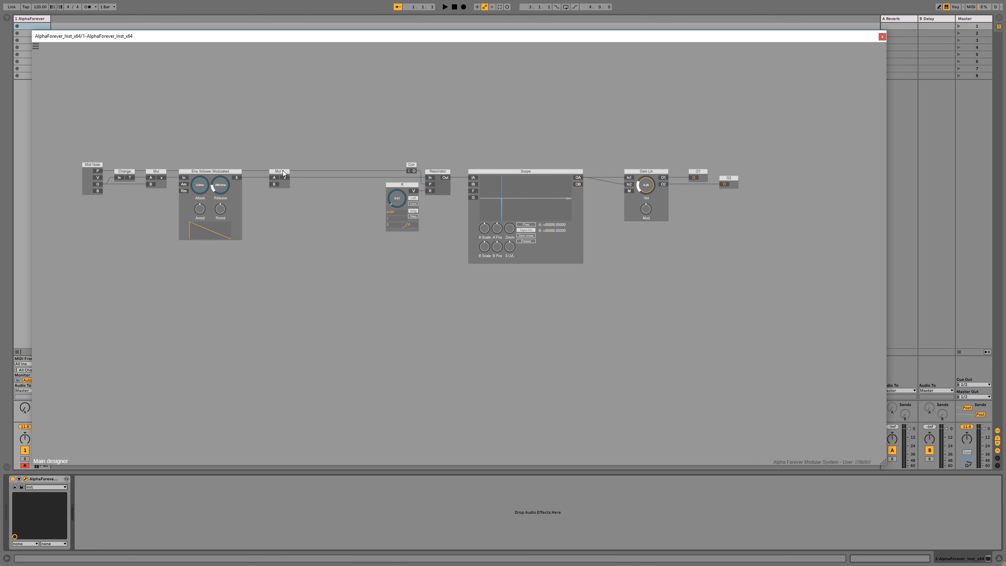
drag(289, 173, 369, 173)
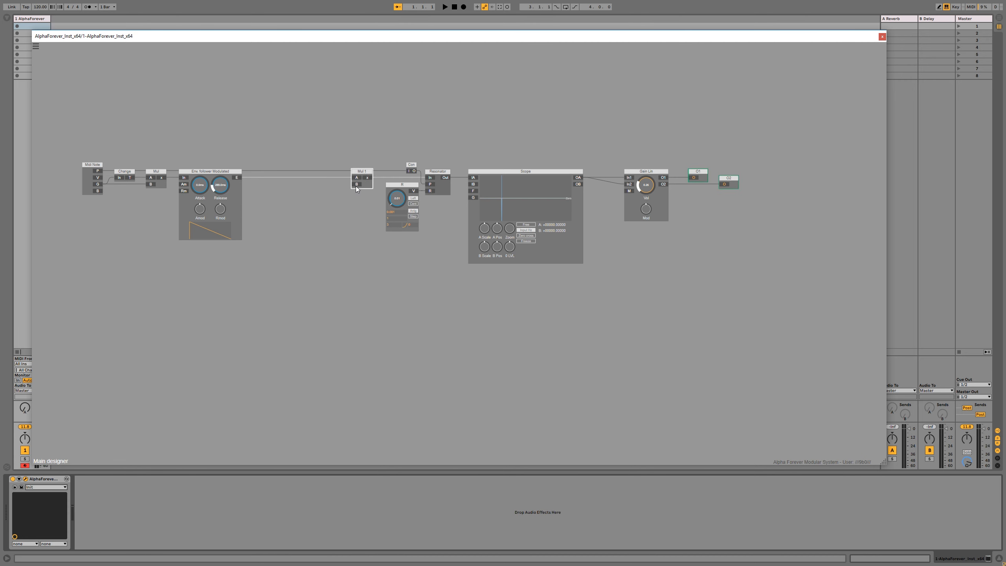
Step: Add a White Noise module to Mul 1's B input and move the MIDI and envelope modules closer to it
right_click(356, 186)
text(noise)
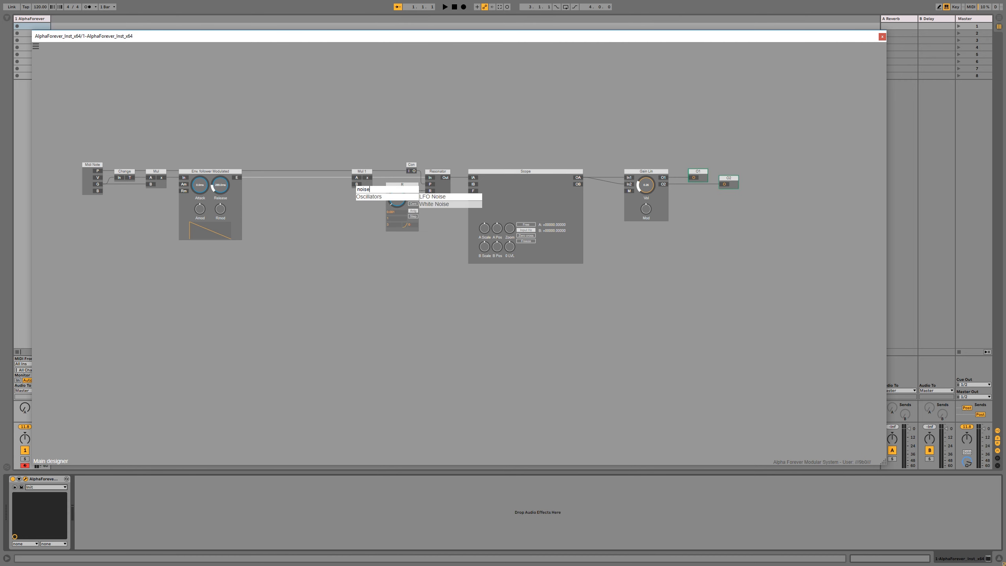
click(435, 204)
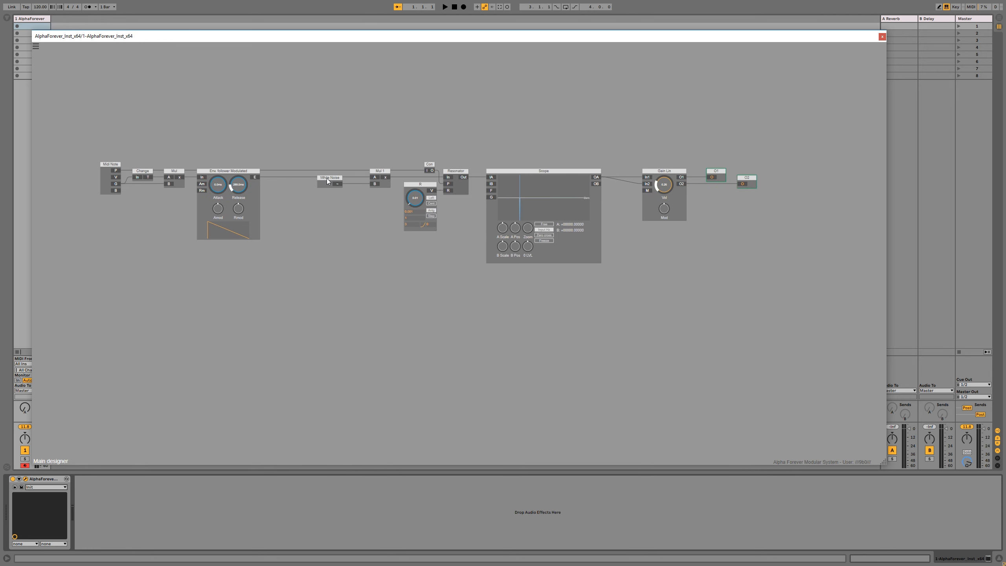
drag(320, 178, 347, 179)
drag(80, 135, 285, 278)
drag(251, 170, 310, 170)
click(326, 141)
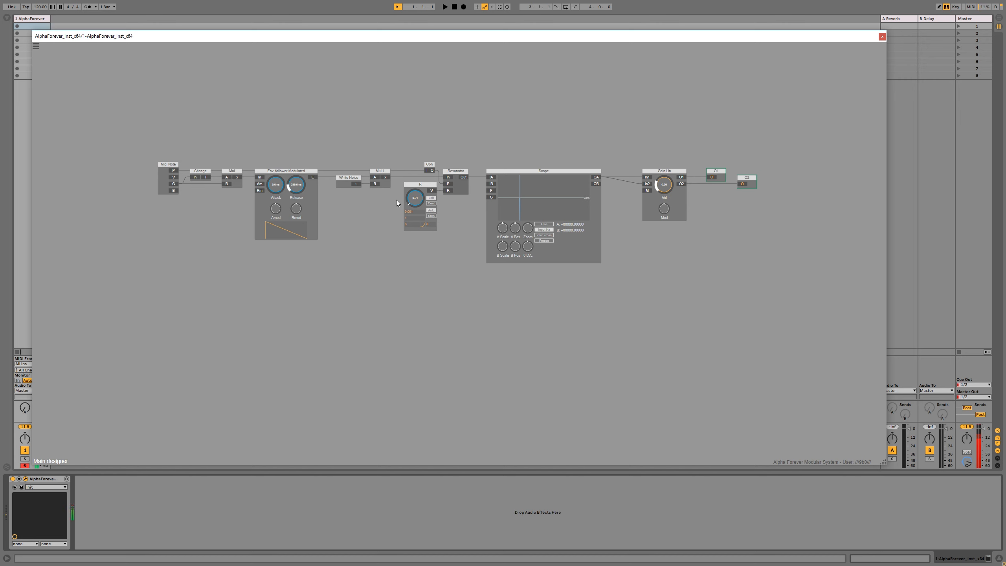
Step: Raise the Resonator's R knob slightly and readjust the envelope follower's release
drag(420, 197, 423, 194)
double_click(412, 224)
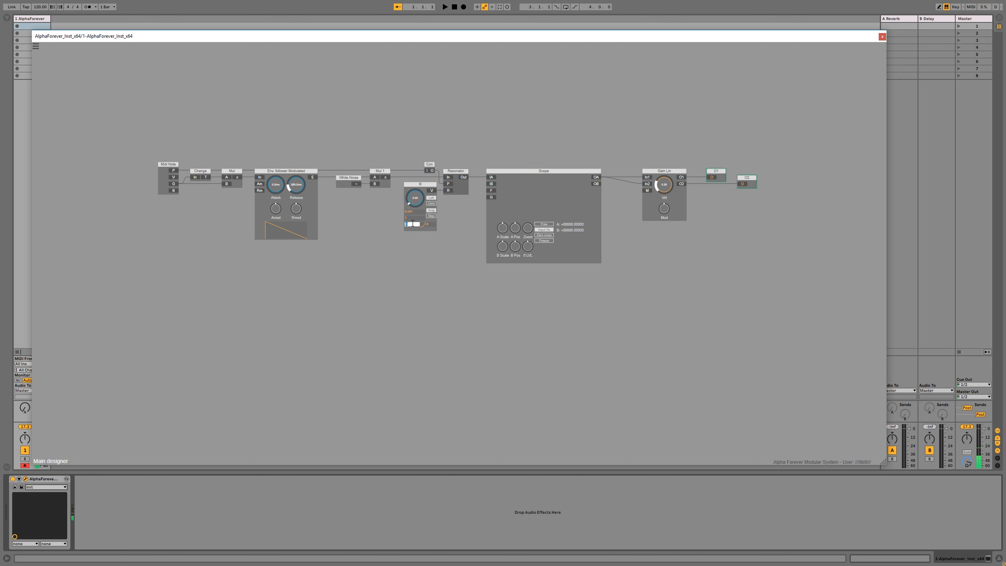
key(Return)
drag(416, 204, 420, 200)
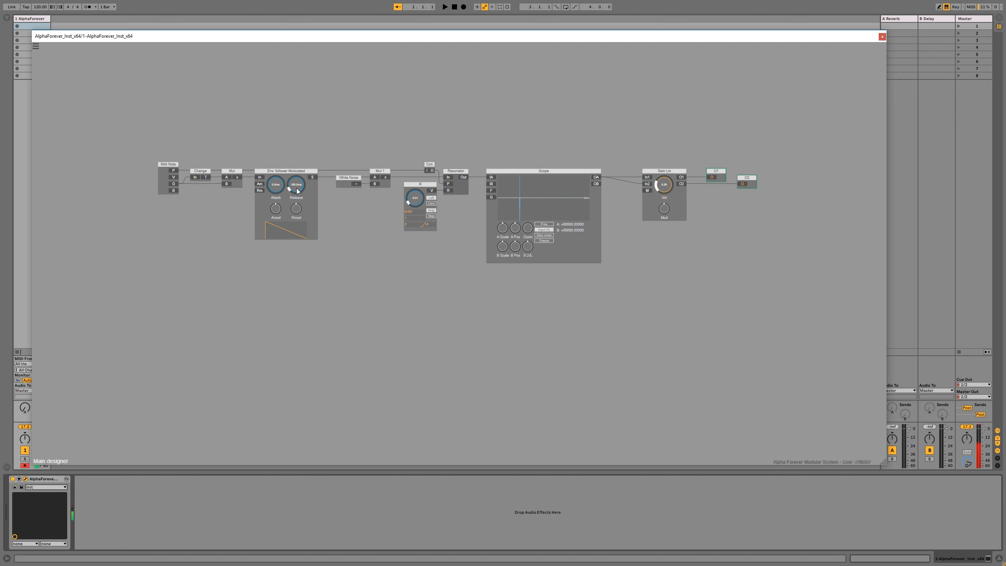
drag(297, 186, 298, 193)
Step: Shift the Midi Note, Change, Mul and envelope follower away from the White Noise module to free up space
scroll(353, 224, down, 2)
drag(350, 229, 429, 211)
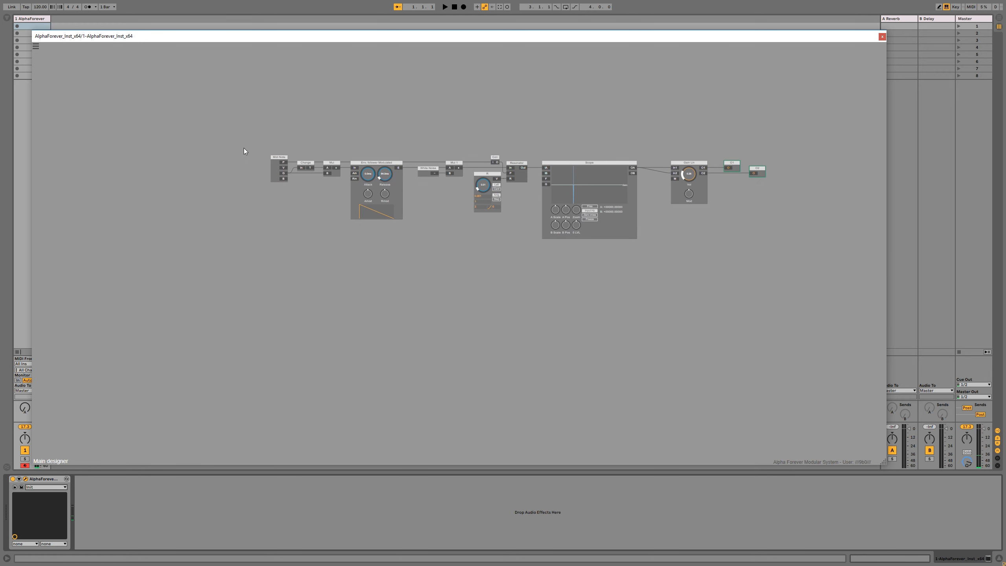
drag(259, 158, 411, 247)
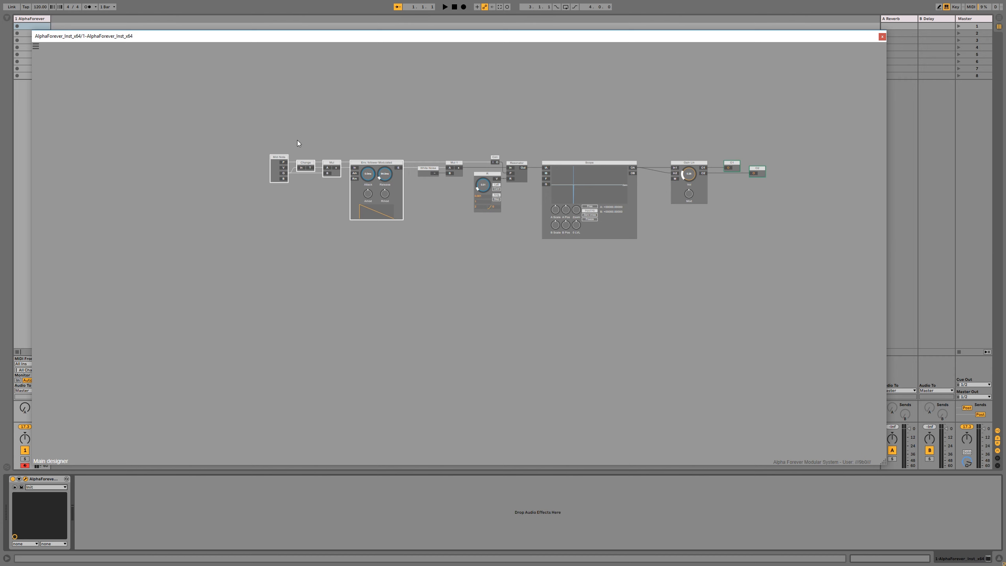
drag(255, 136, 303, 166)
Step: Duplicate the envelope follower below the original and align the two modules along their left edges
drag(370, 163, 333, 229)
click(351, 211)
click(320, 162)
shift+click(325, 164)
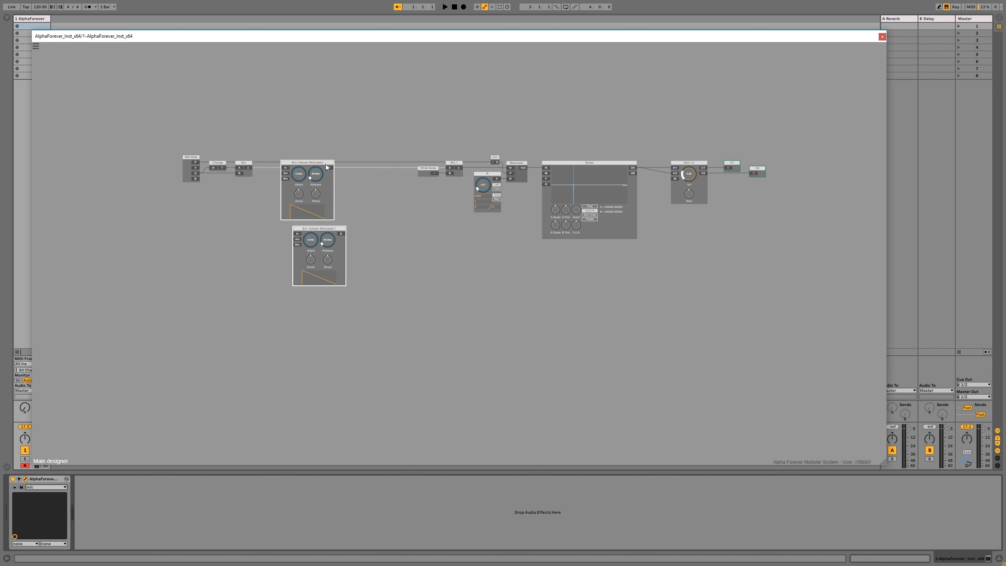
key(l)
click(376, 230)
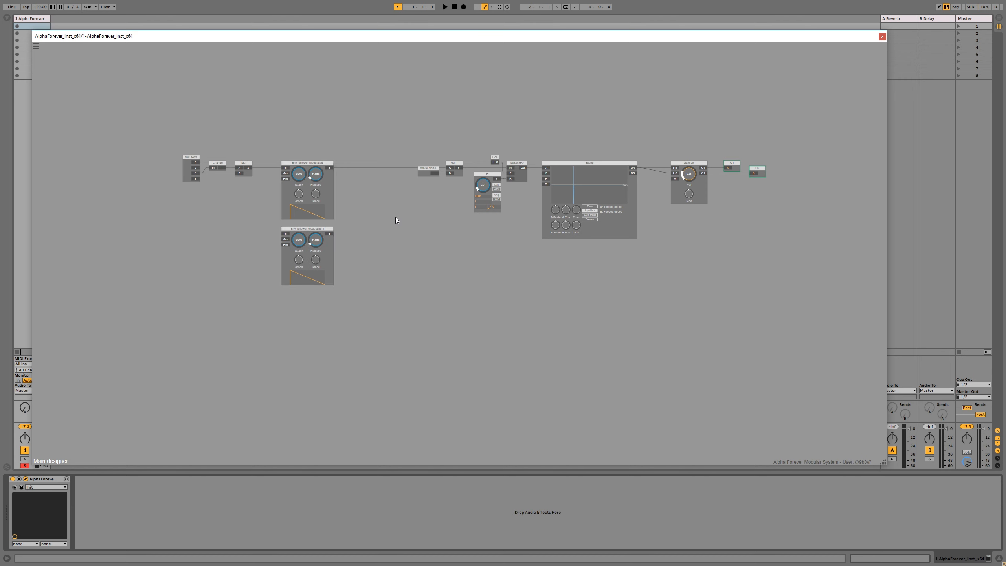
Step: Insert an Add module between the first envelope follower and Mul 1, placing it just before White Noise
right_click(332, 167)
mouse_move(351, 179)
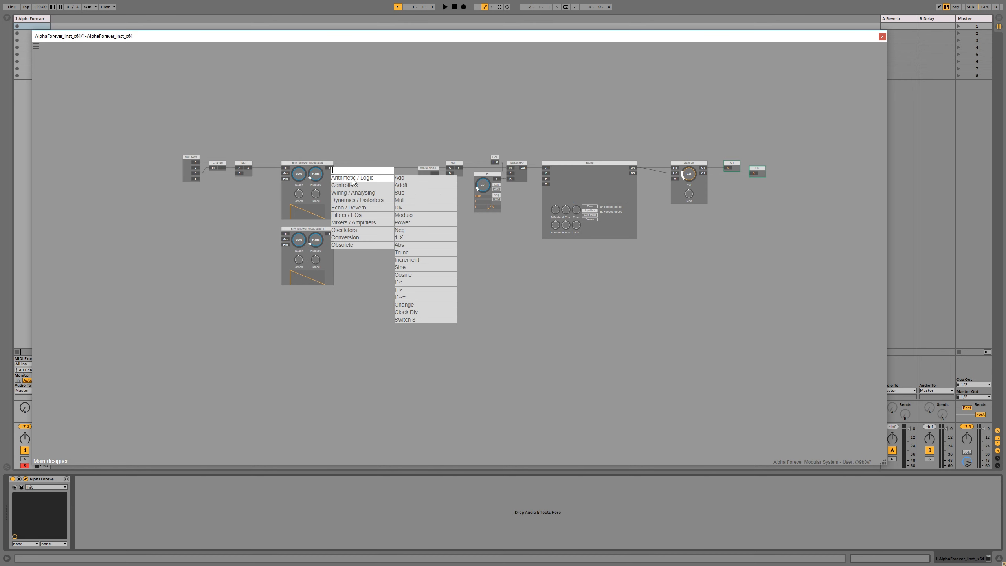
click(407, 179)
drag(368, 166, 386, 175)
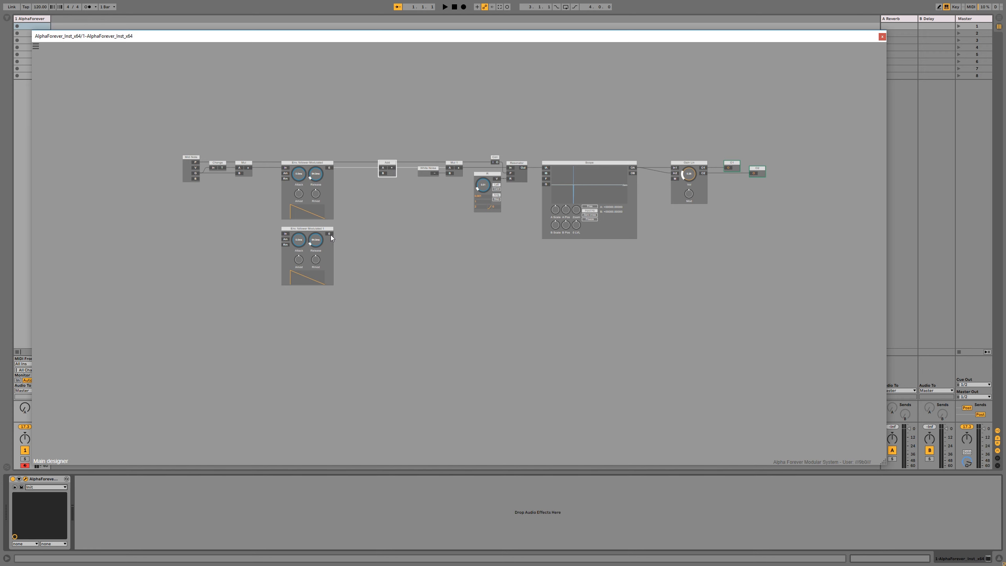
Step: Raise the second envelope follower's release and route its output through a new Mul module into Add's B input
drag(315, 240, 330, 185)
right_click(331, 233)
mouse_move(362, 247)
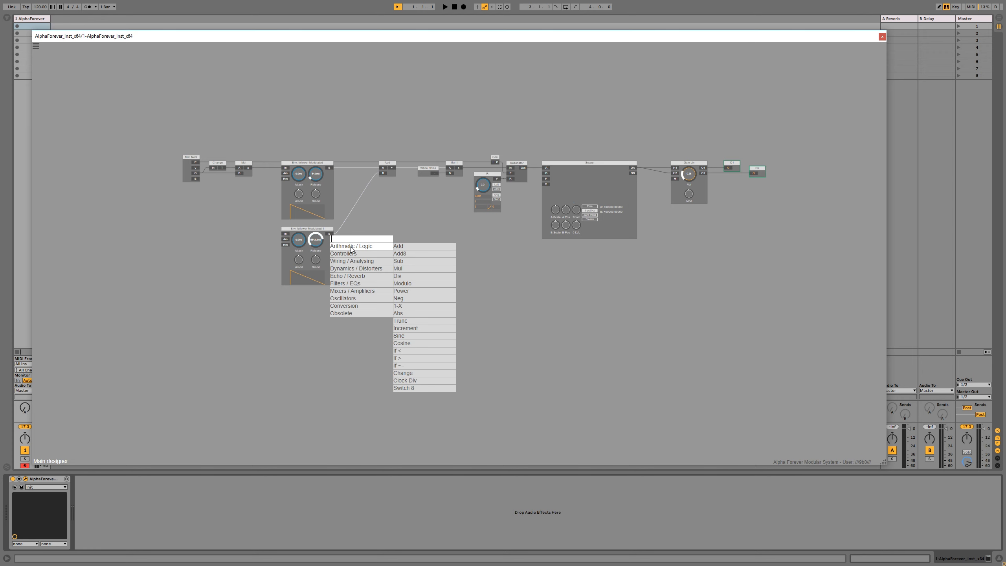
click(414, 263)
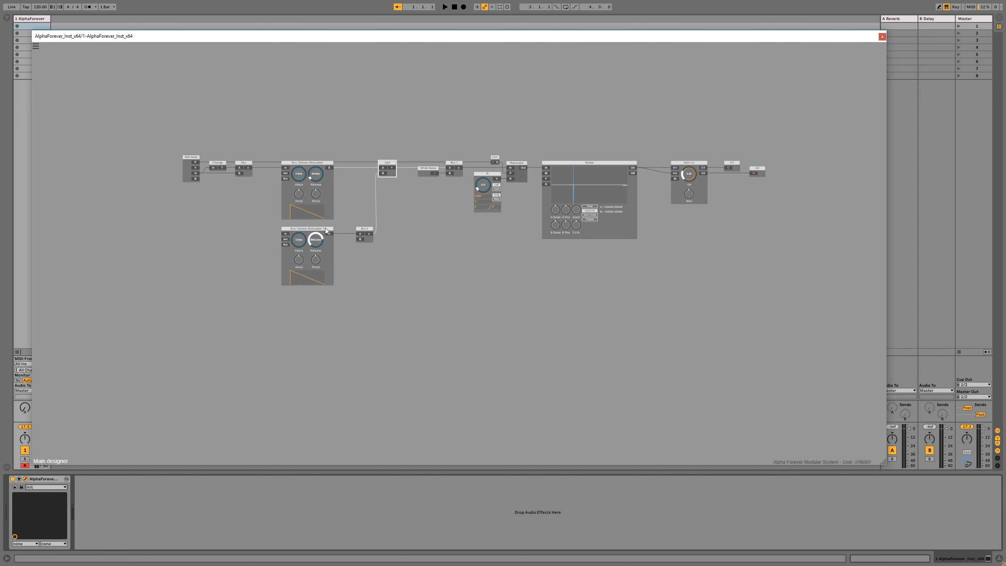
Step: Shift the second envelope follower away from Mul 2 and add a knob to Mul 2's B input
drag(325, 228, 303, 229)
double_click(360, 239)
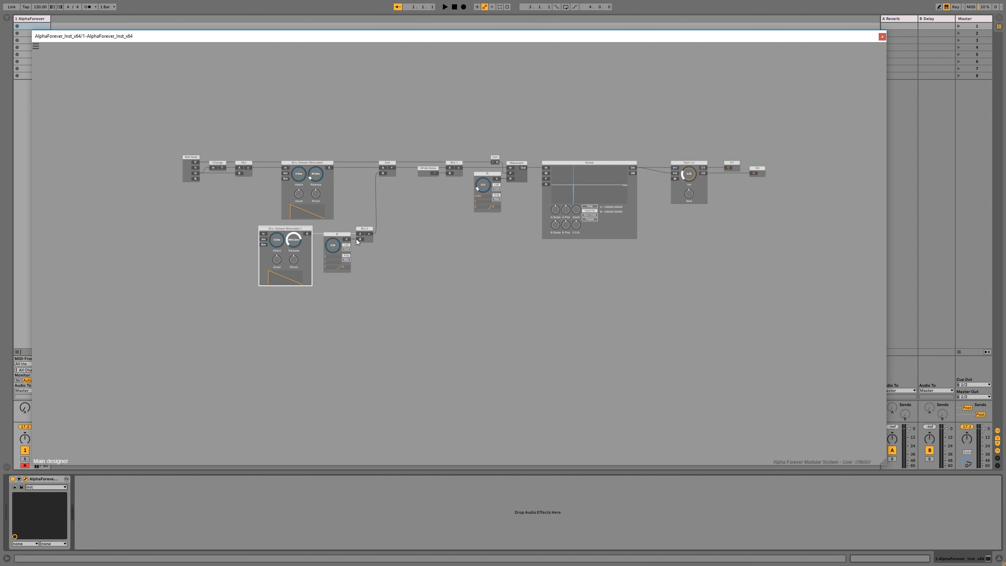
Step: Set up the Scope with the first envelope follower on IB, a constant of 1 on F, and a lower A Scale
drag(330, 169, 546, 175)
scroll(545, 137, up, 5)
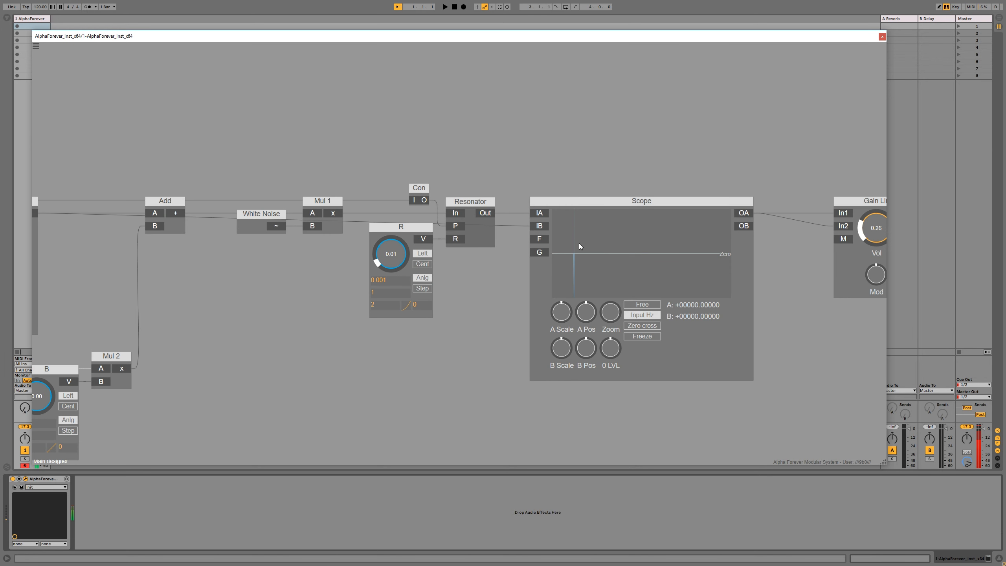
double_click(539, 241)
drag(483, 230, 505, 145)
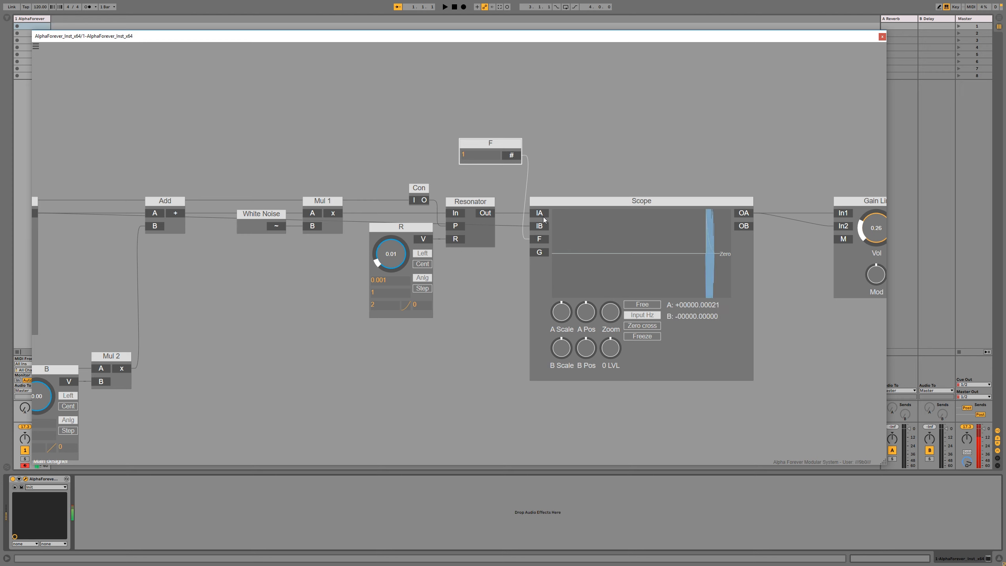
drag(565, 314, 570, 383)
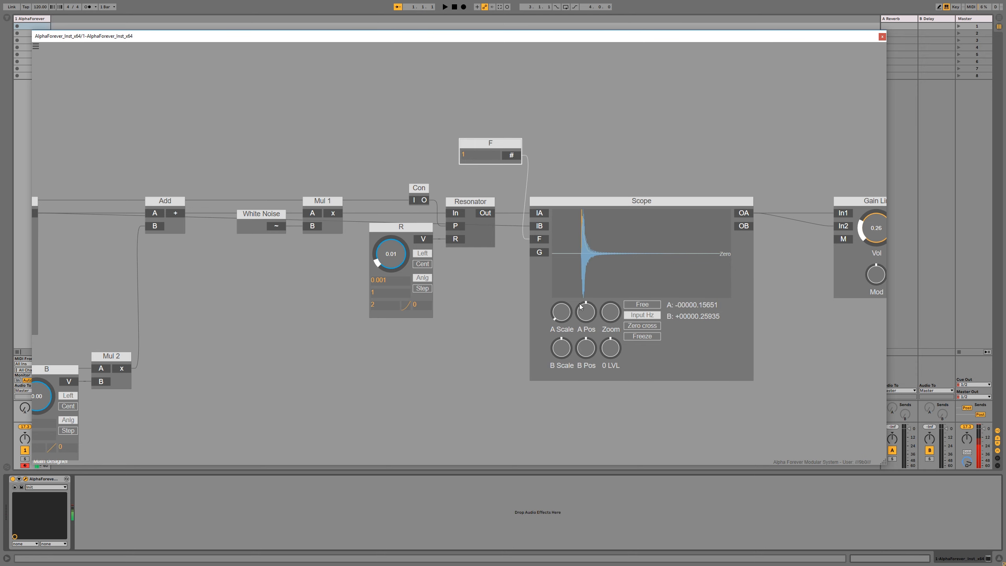
Step: Route Mul 2's output to the Scope's IB input instead, and raise the knob feeding Mul 2
scroll(428, 121, down, 2)
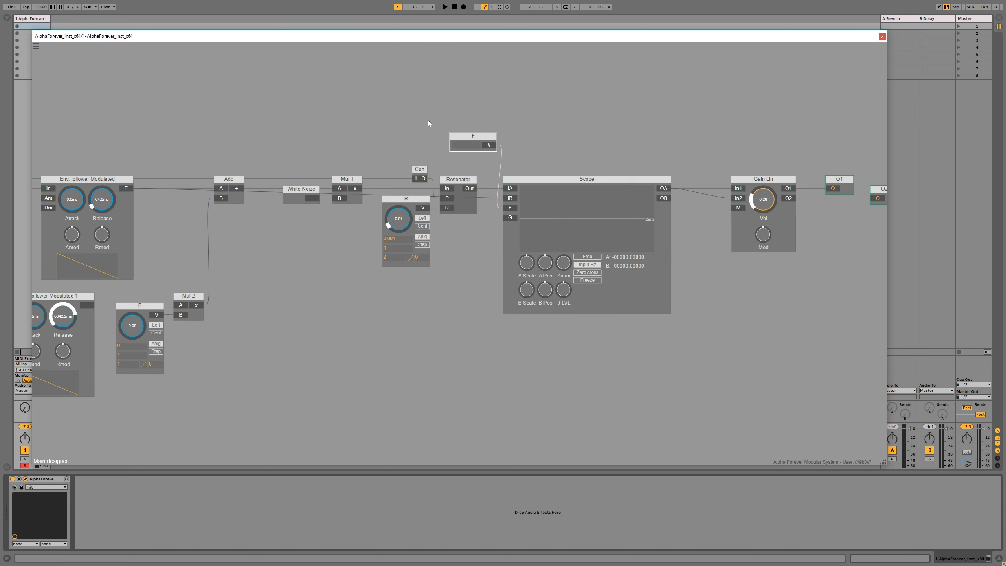
scroll(428, 121, down, 2)
drag(326, 253, 415, 255)
drag(348, 262, 579, 185)
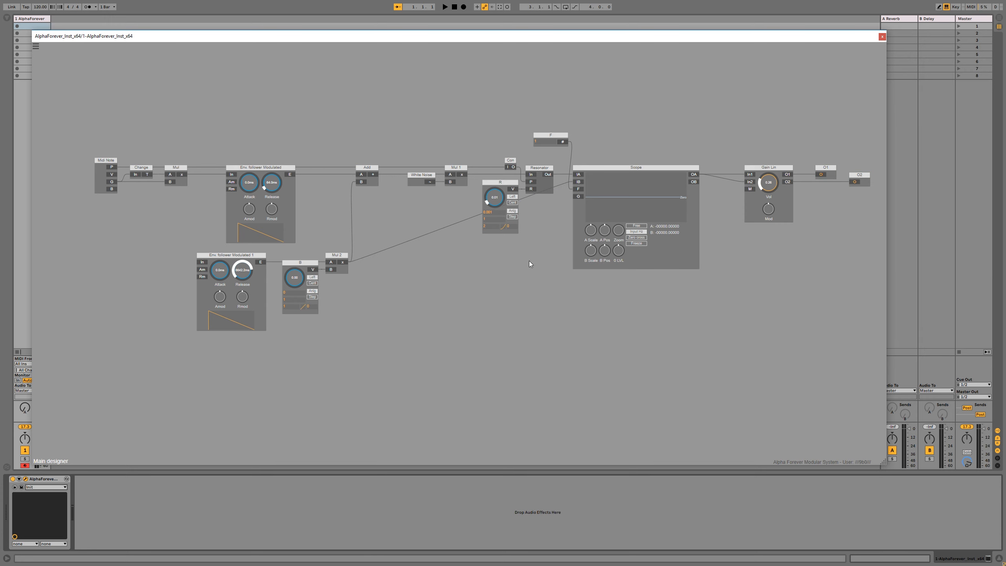
scroll(464, 295, up, 1)
mouse_move(257, 274)
mouse_down()
mouse_move(275, 235)
mouse_move(272, 260)
mouse_up()
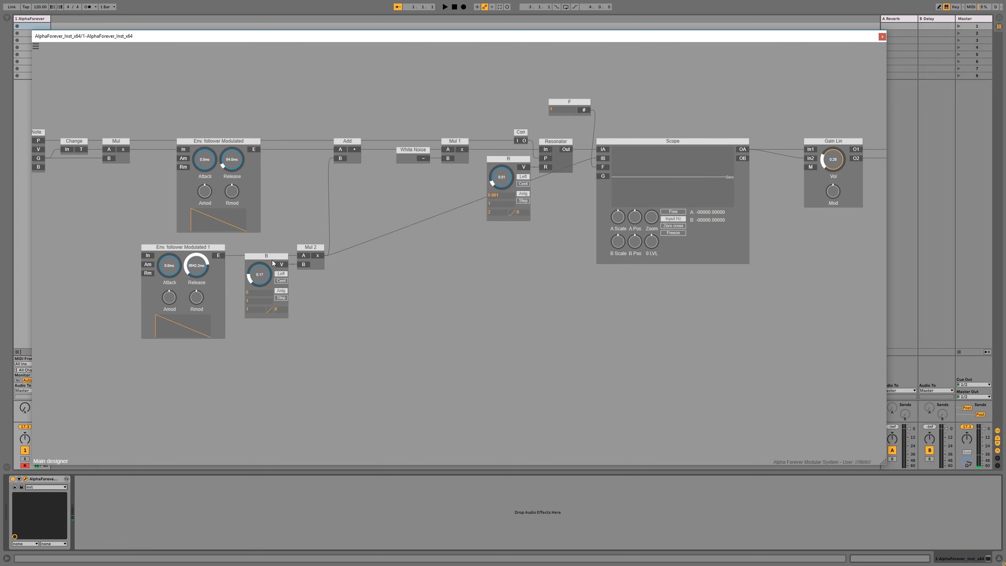
Step: Connect the first Mul's output to the second envelope follower's In and turn down knob B feeding Mul 2
drag(118, 196, 307, 192)
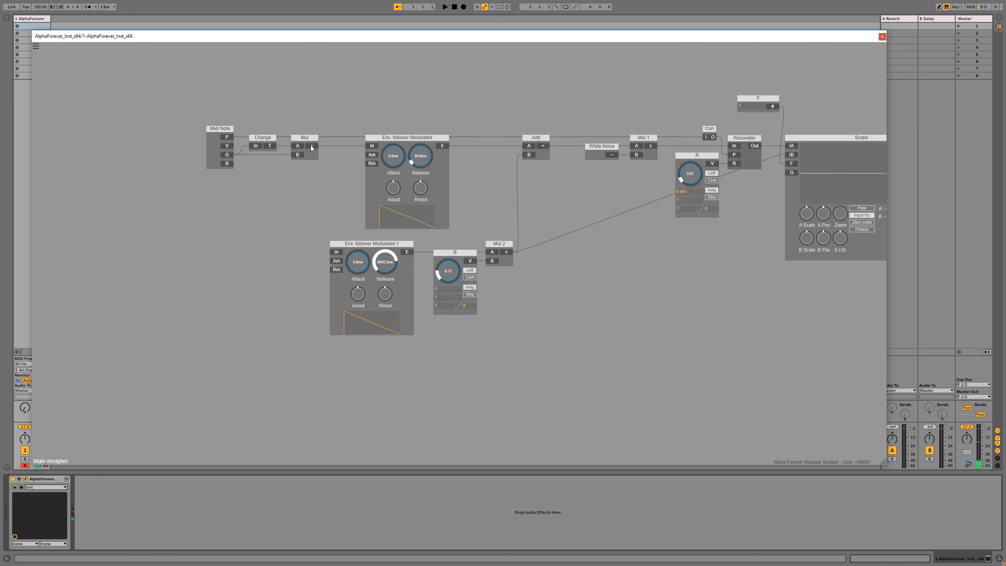
drag(328, 239, 333, 251)
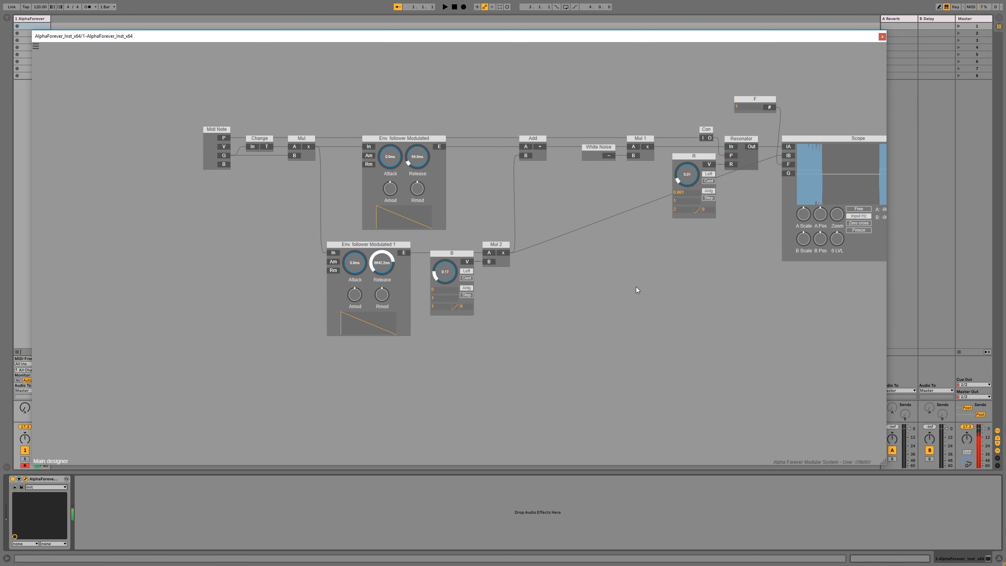
drag(654, 283, 489, 290)
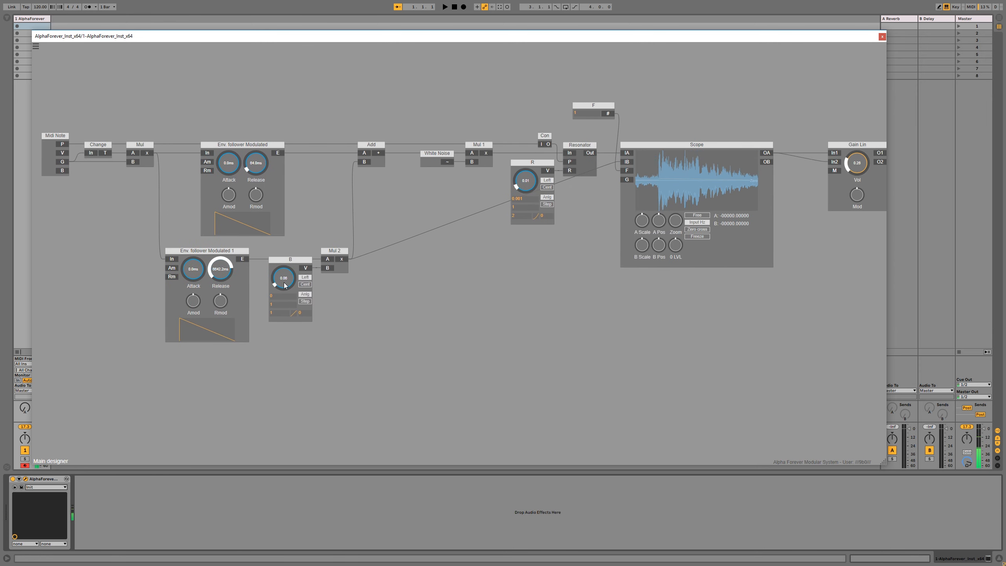
drag(284, 278, 285, 285)
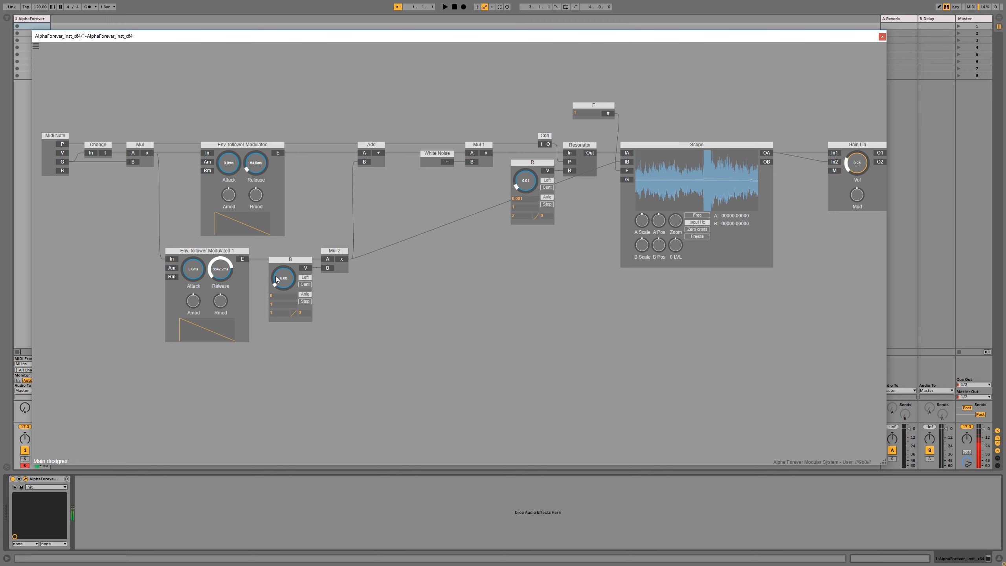
scroll(392, 331, down, 1)
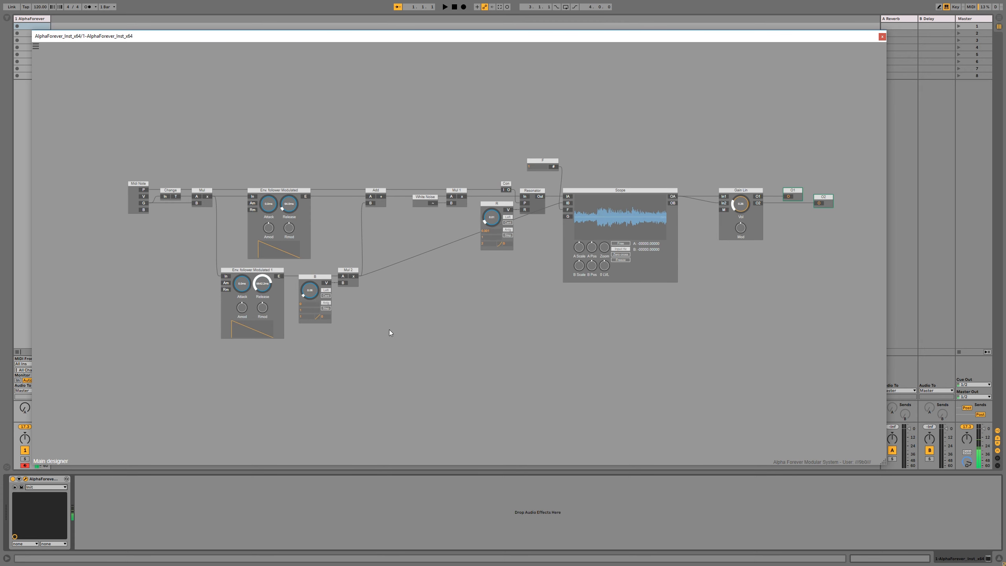
Step: Switch the polyphony mode to Polyphonic instrument
click(37, 47)
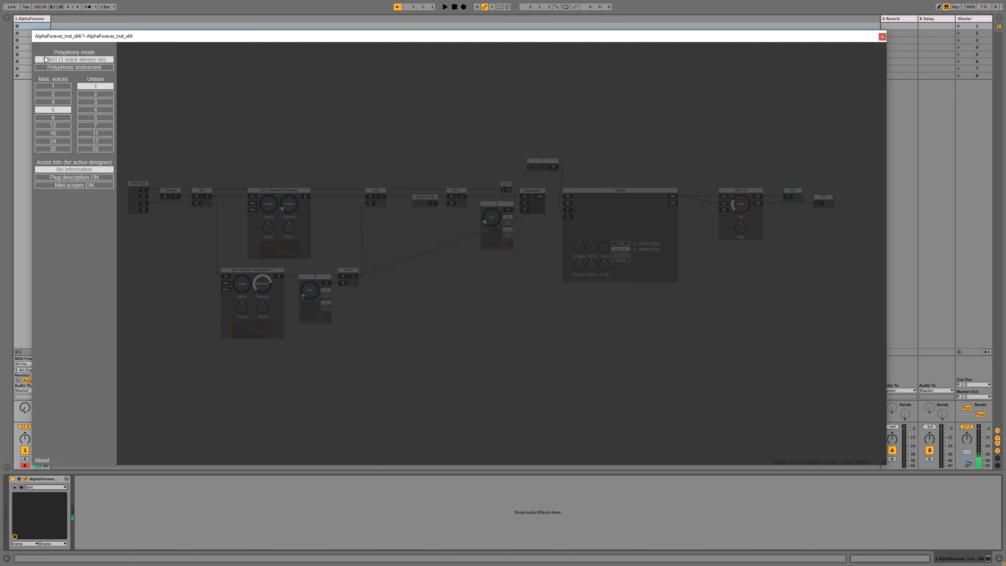
click(51, 68)
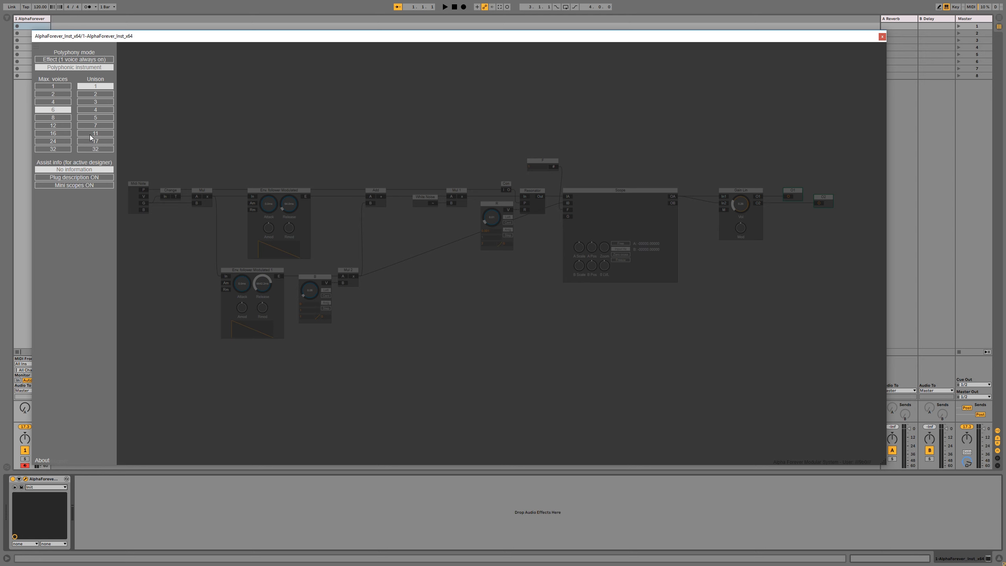
click(251, 125)
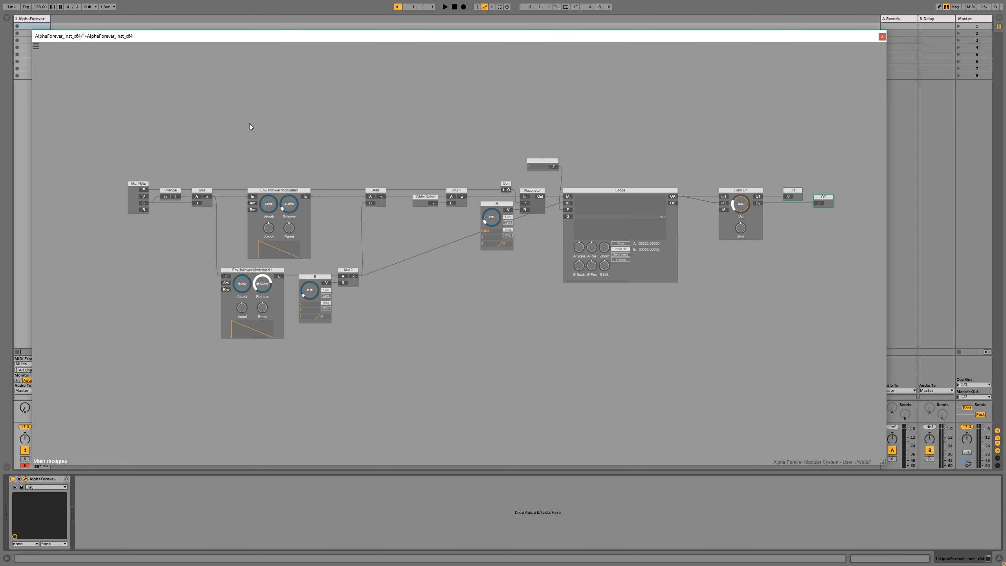
Step: Move Midi Note, Change and Mul together away from the envelope followers to make room between them
drag(208, 127, 338, 202)
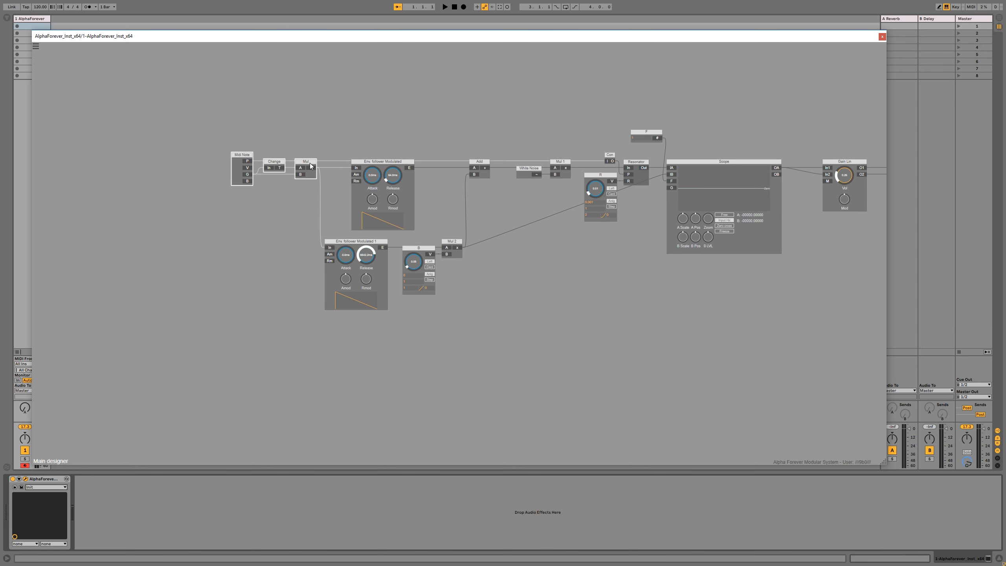
drag(309, 161, 228, 162)
click(234, 224)
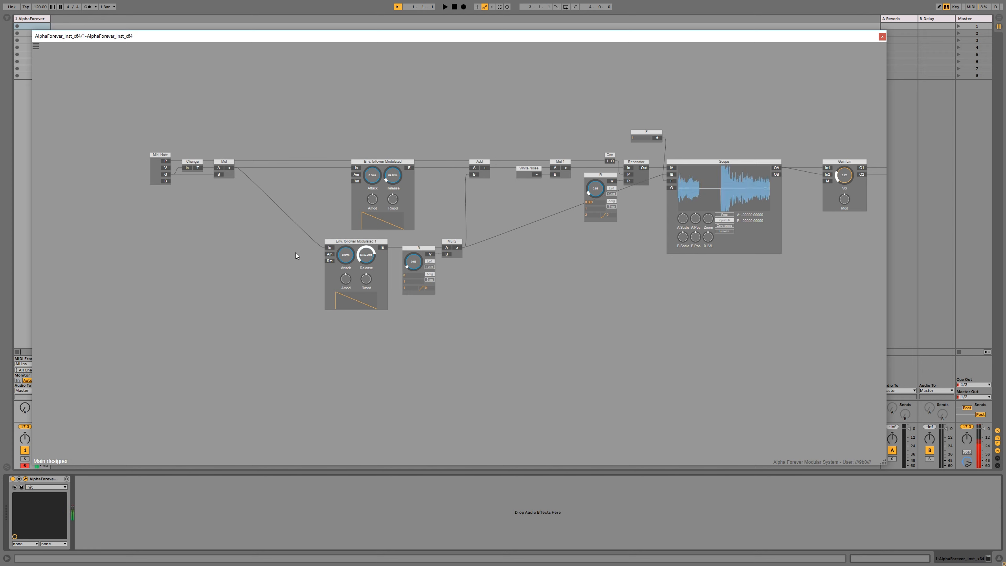
Step: Insert a Trig>Gate module between Mul and the second envelope follower's In, placed just before the follower
right_click(329, 248)
text(trg)
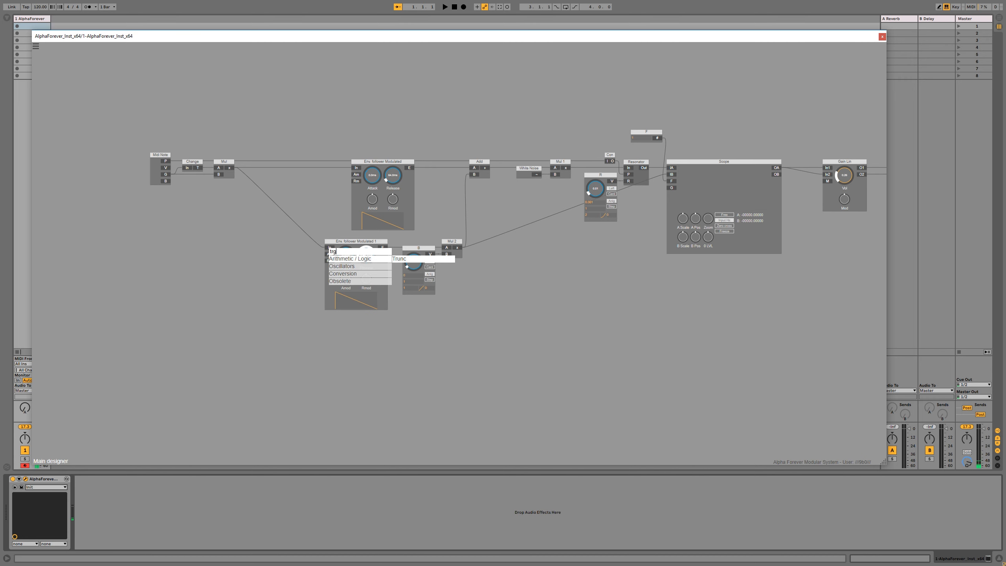
click(412, 258)
drag(291, 240, 308, 239)
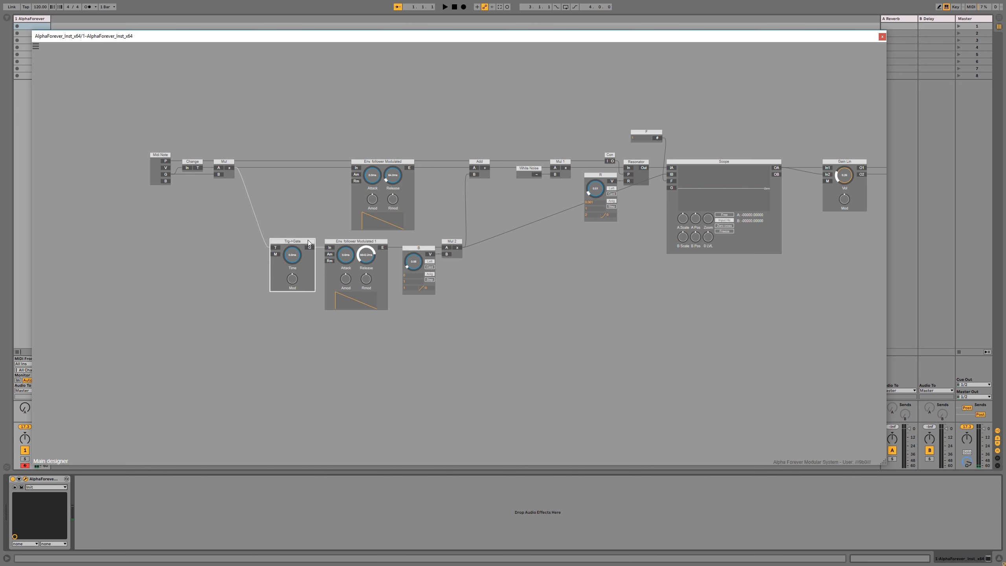
Step: Add a knob to Trig>Gate's M input, set its maximum to 500, and name it Reverb Att
double_click(275, 256)
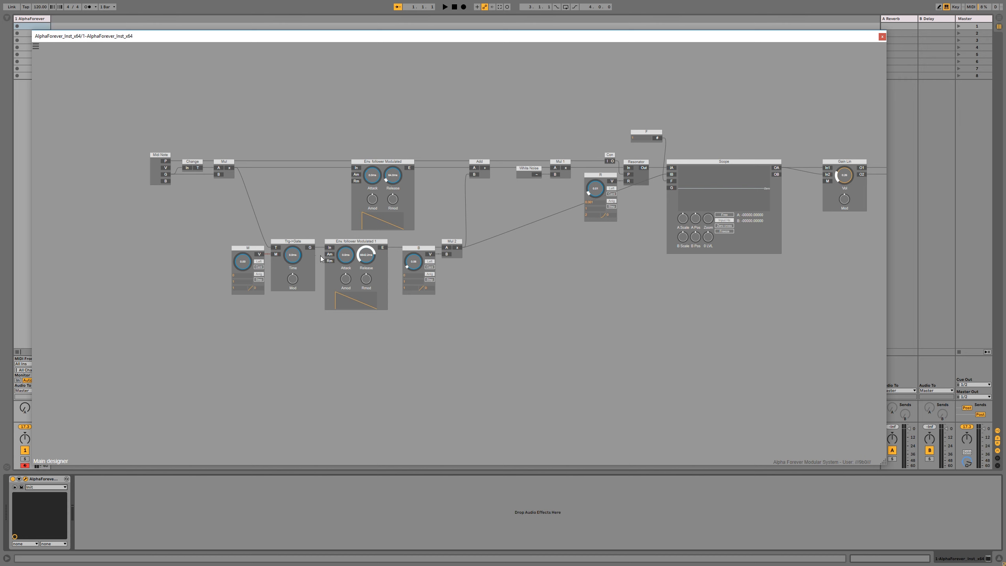
drag(320, 256, 333, 256)
double_click(238, 282)
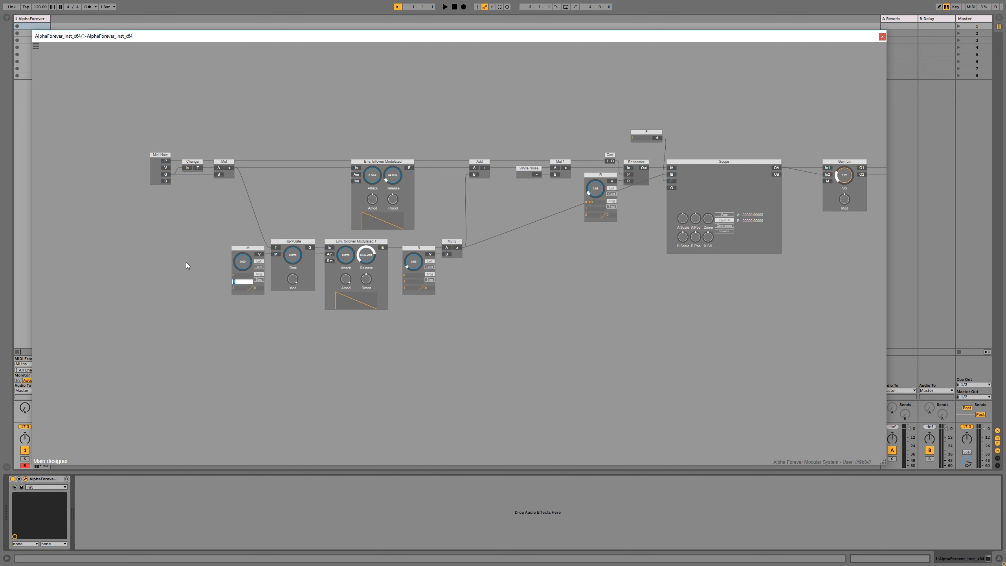
text(500)
key(Return)
double_click(249, 247)
text(Reverb Att)
key(Return)
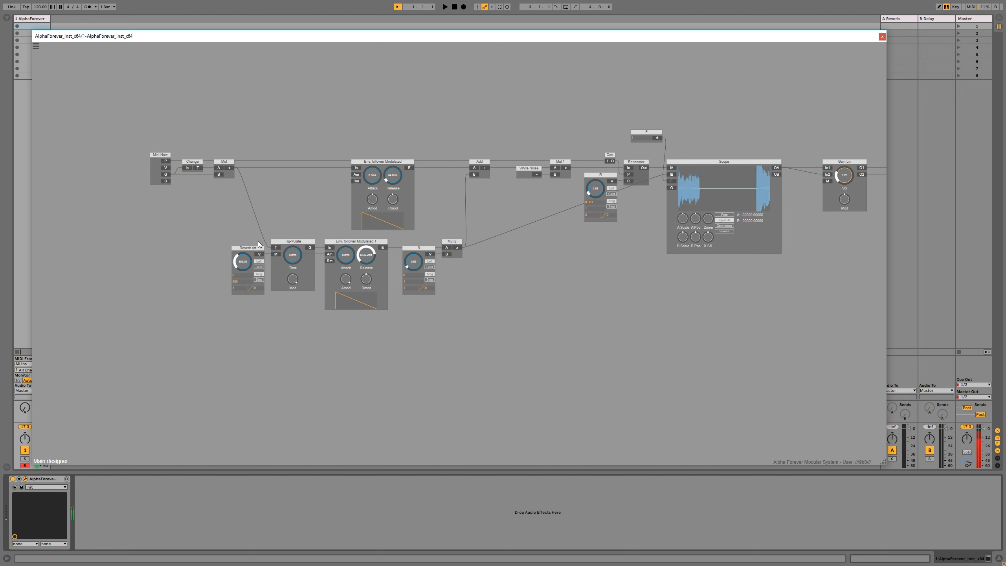
Step: Raise the Reverb Att knob and lower knob B feeding Mul 2
drag(258, 241, 276, 254)
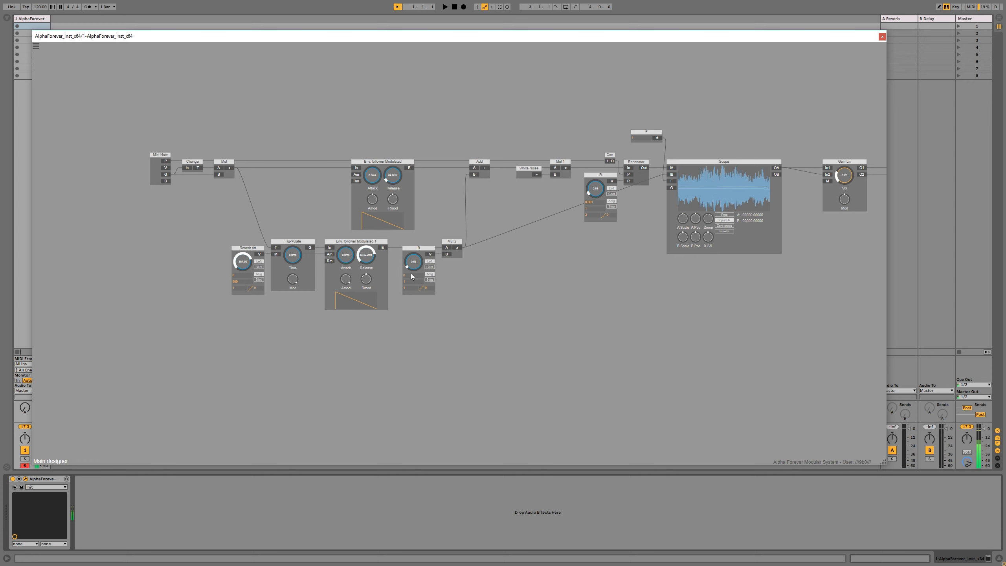
drag(413, 269, 414, 271)
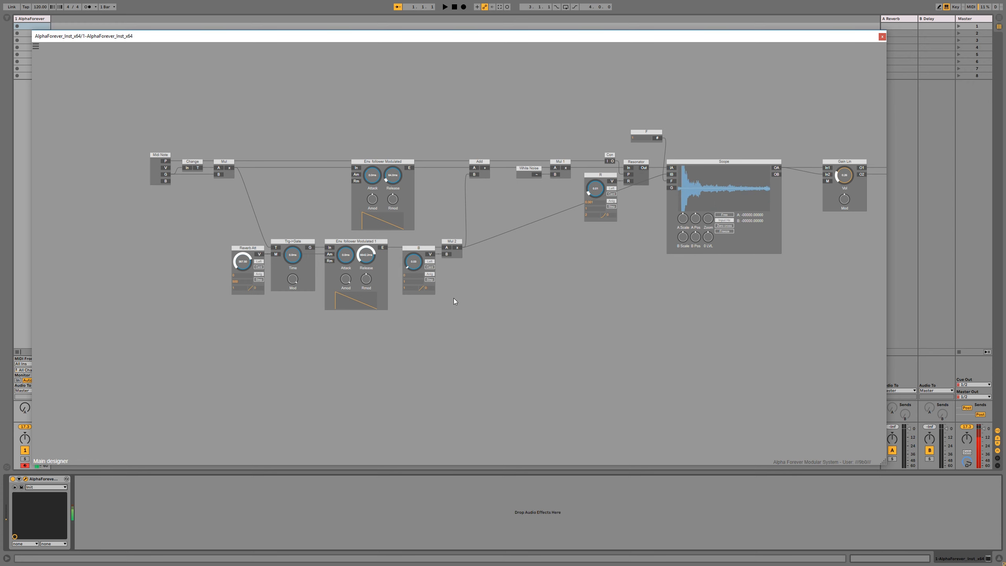
scroll(530, 269, down, 4)
scroll(509, 272, up, 2)
scroll(510, 272, up, 1)
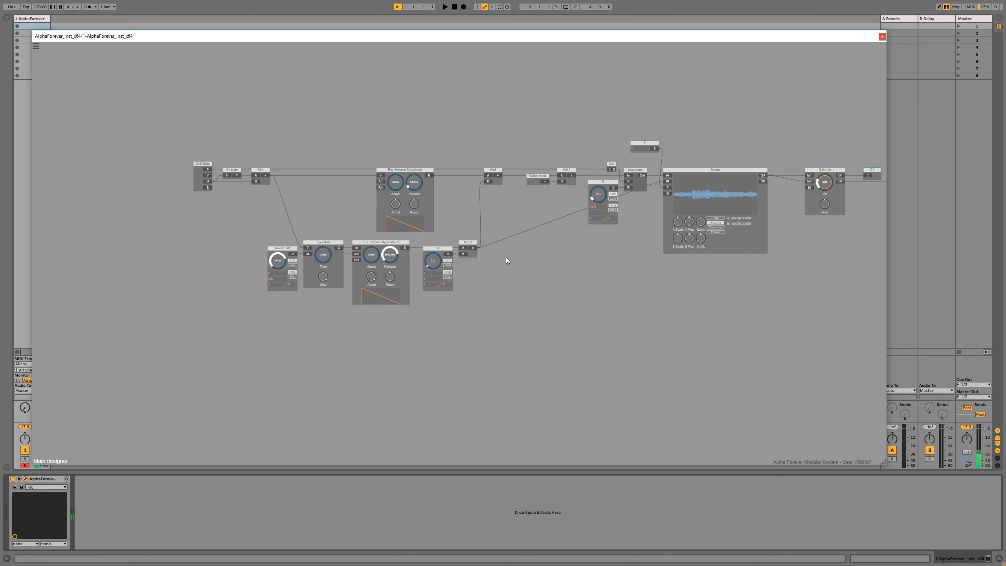
drag(439, 288, 450, 406)
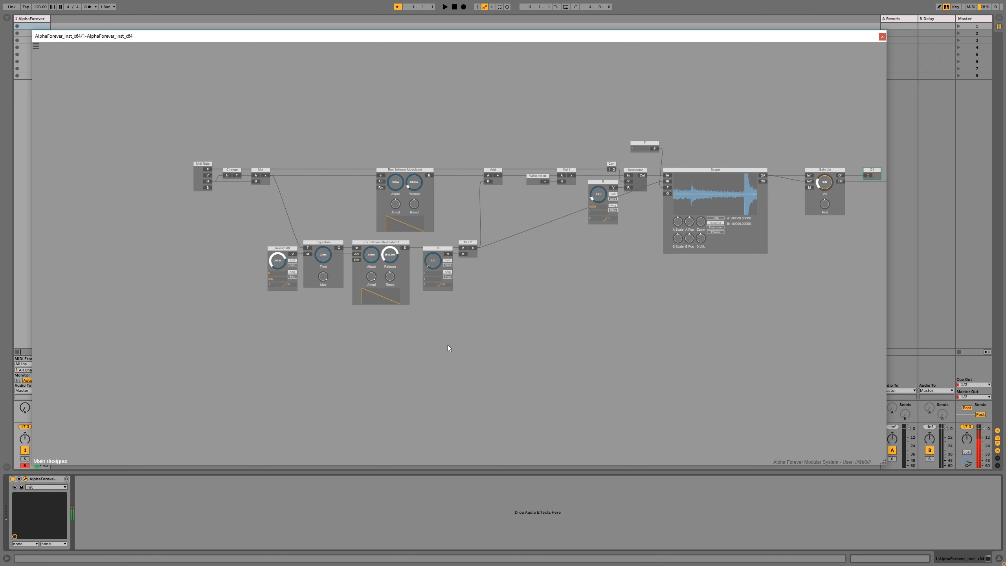
Step: Move Midi Note, Change and Mul closer to the other modules, and place the first envelope follower just before Add
scroll(304, 159, down, 2)
drag(200, 150, 290, 164)
click(327, 180)
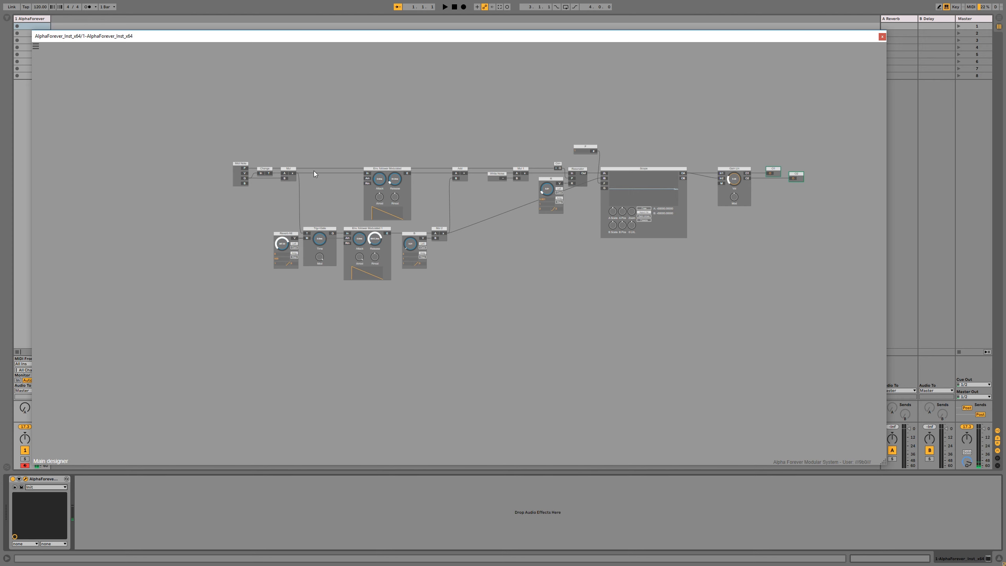
drag(314, 171, 359, 199)
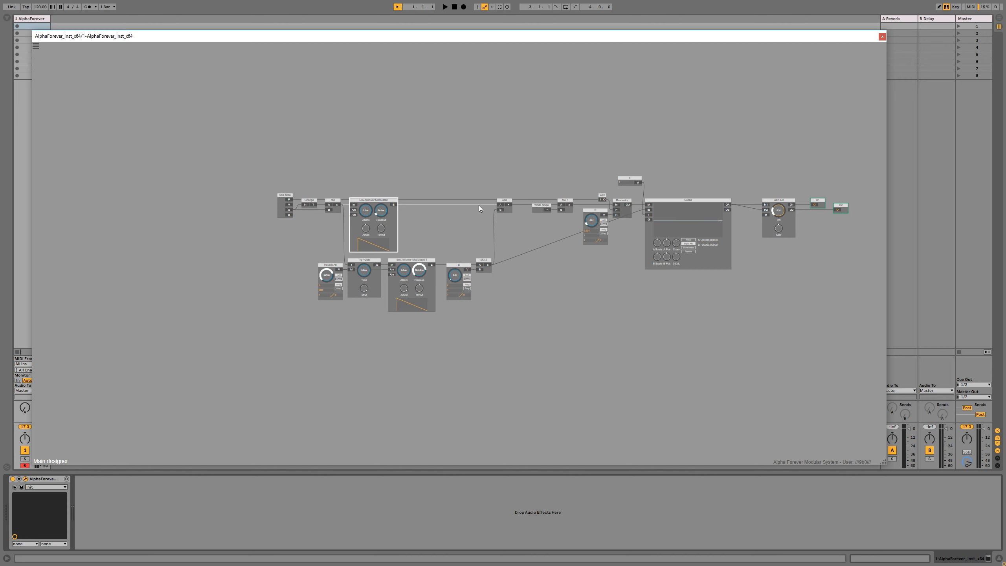
drag(387, 198, 473, 193)
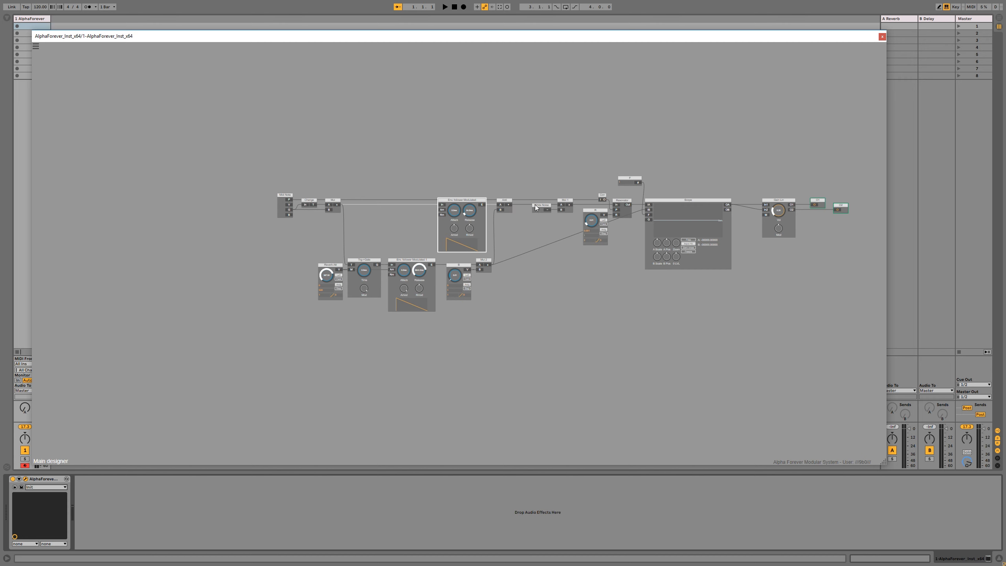
Step: Examine the signal path through the Midi Note, Change, Mul, Add, Mul 1 and Resonator modules
click(562, 205)
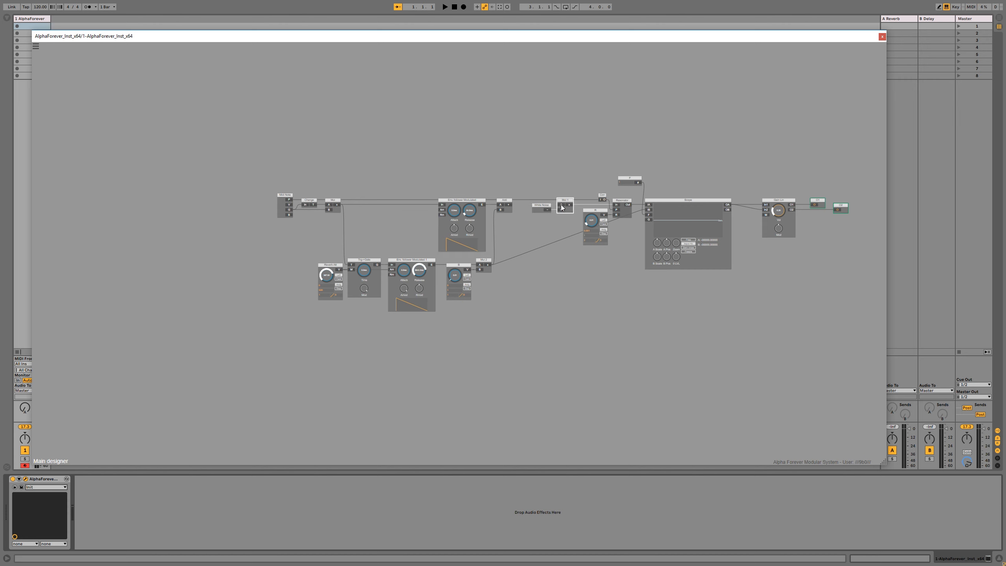
click(618, 205)
drag(509, 204, 560, 205)
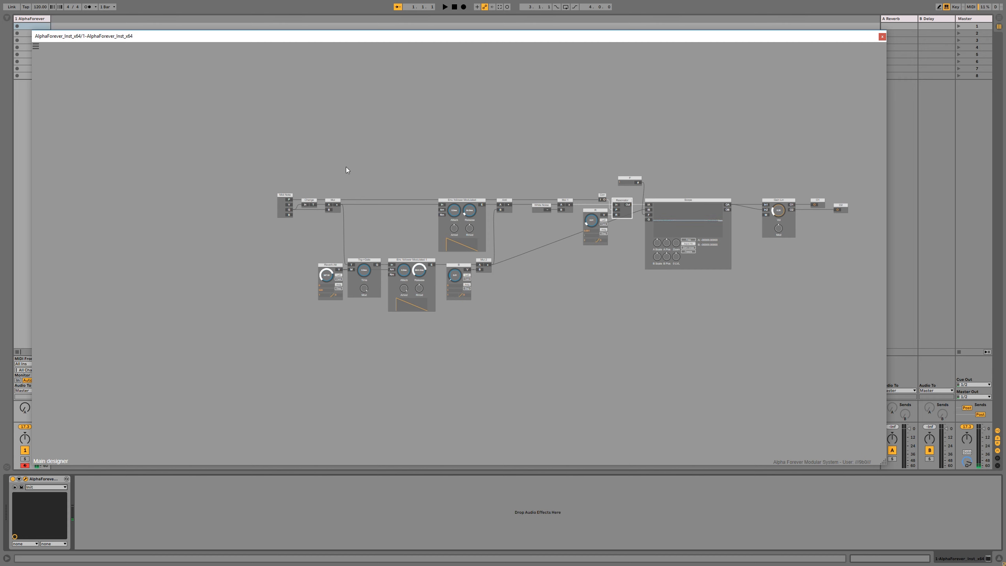
click(312, 202)
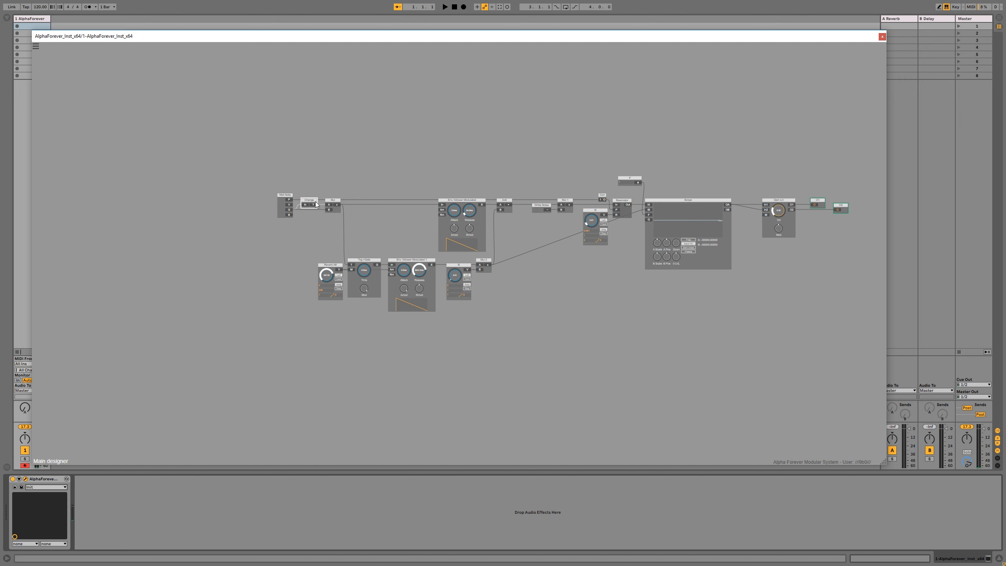
click(336, 201)
click(335, 195)
drag(258, 183, 321, 227)
click(315, 192)
shift+click(251, 198)
drag(251, 198, 290, 198)
click(507, 309)
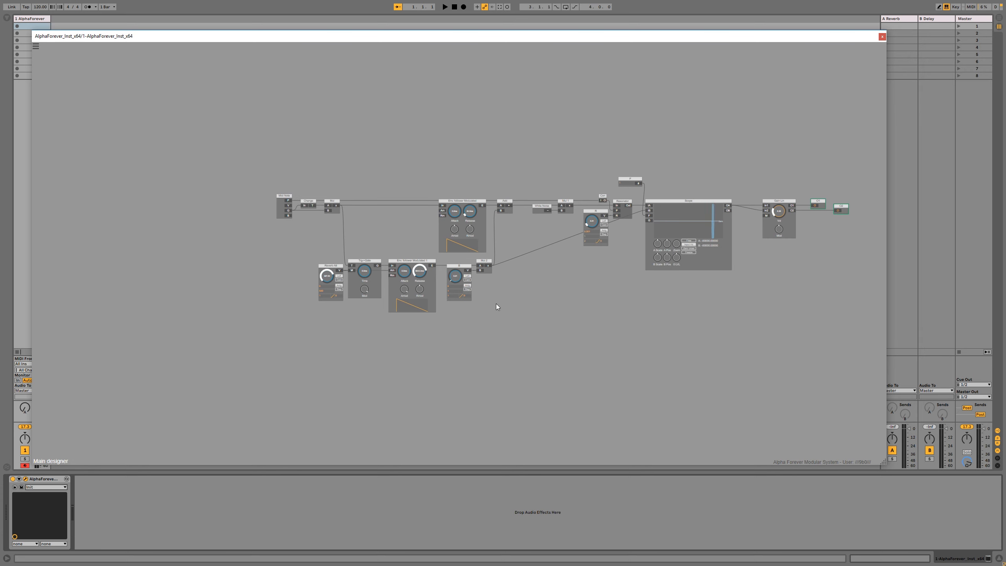
Step: Insert a second Trig>Gate module at the first envelope follower's Am input
right_click(442, 211)
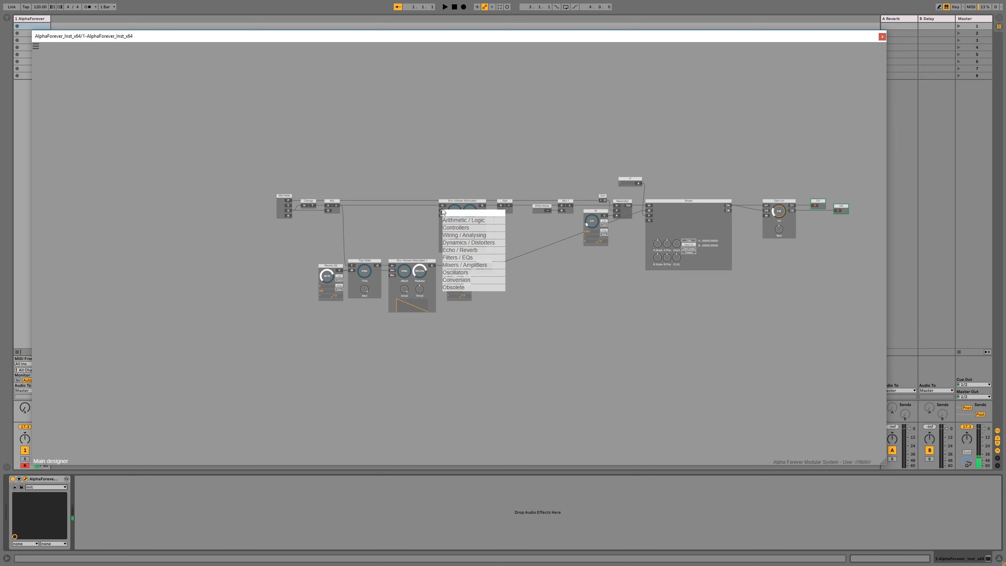
text(trg)
click(511, 221)
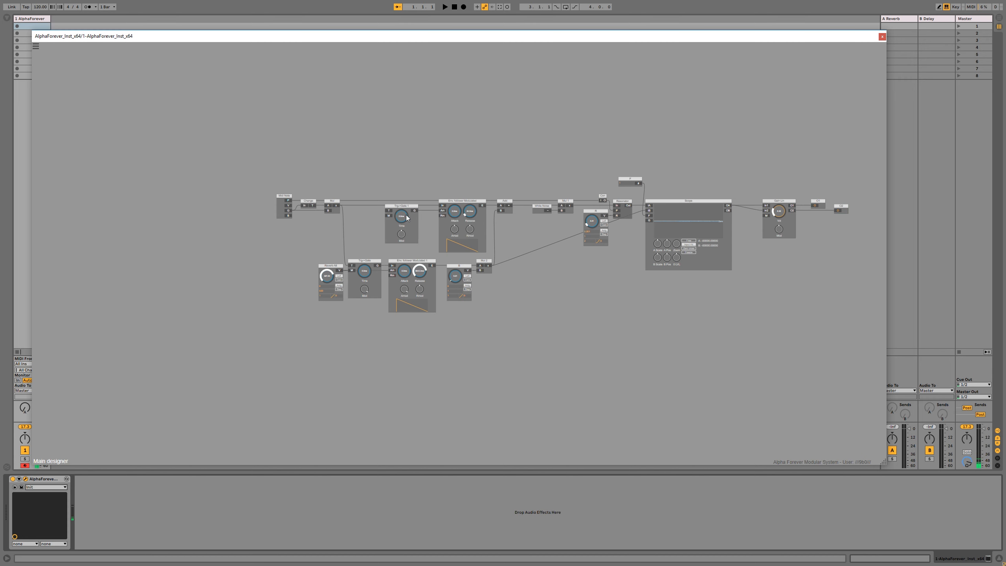
Step: Shift the second Trig>Gate module toward the first envelope follower, add a control knob at its M input, and raise that knob
drag(396, 206, 413, 202)
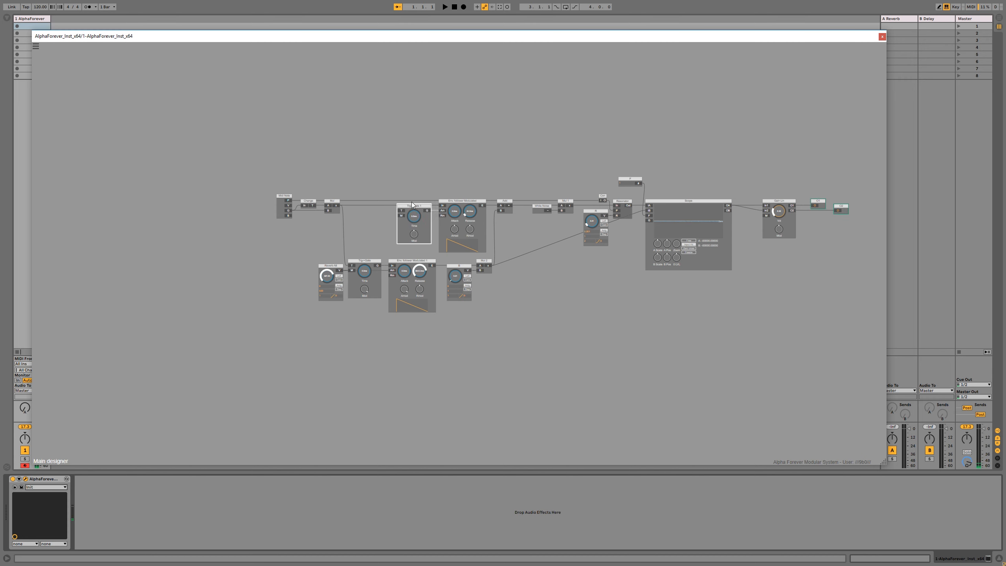
click(375, 195)
double_click(400, 217)
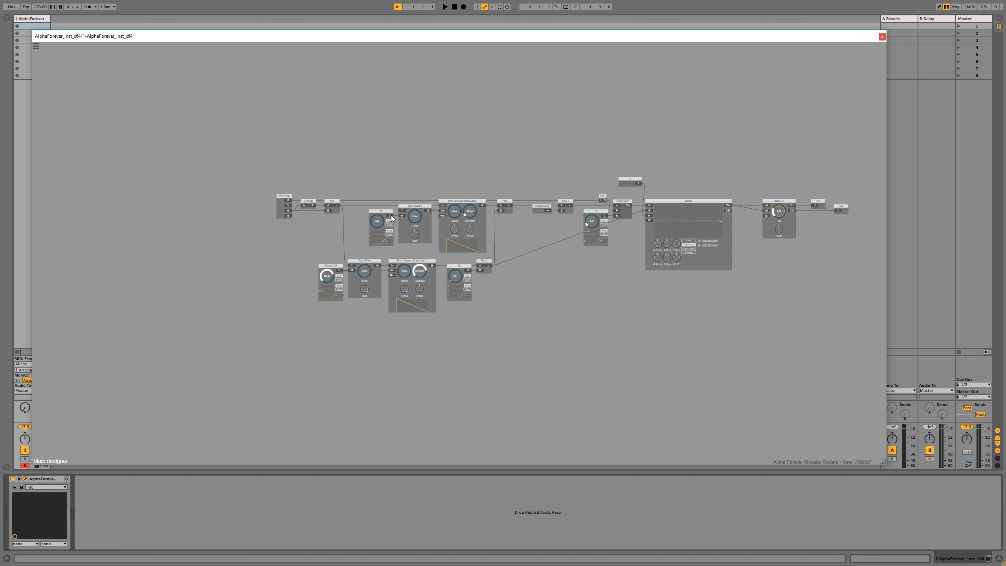
drag(390, 215, 443, 216)
drag(381, 224, 387, 200)
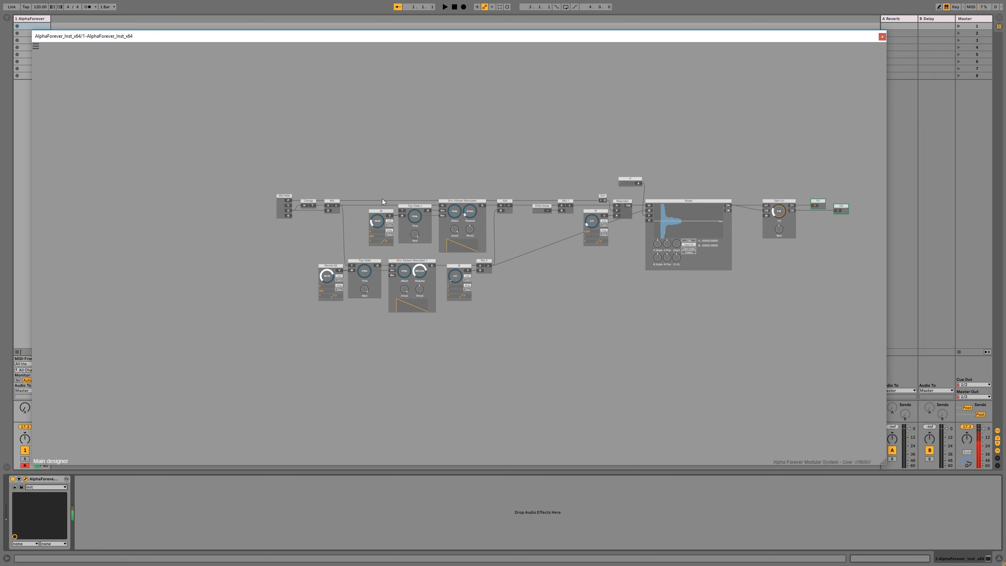
Step: Align the M knob and Trig>Gate 1 with the first envelope follower's row and set the M knob to about 107
scroll(351, 213, up, 2)
scroll(351, 213, up, 1)
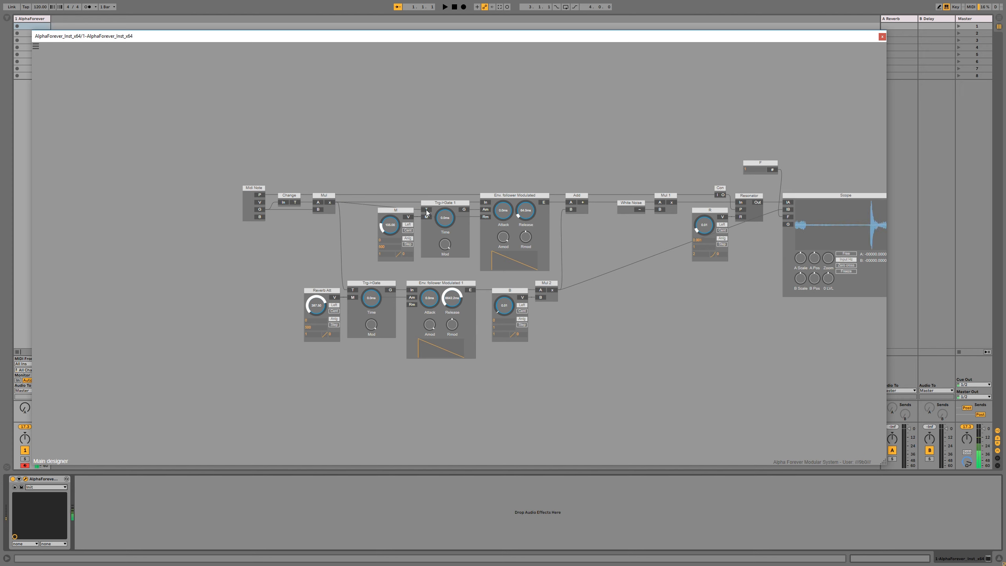
mouse_move(390, 225)
mouse_down()
mouse_move(390, 239)
mouse_move(403, 173)
mouse_move(400, 213)
mouse_move(395, 187)
mouse_move(386, 216)
mouse_up()
drag(463, 210, 487, 210)
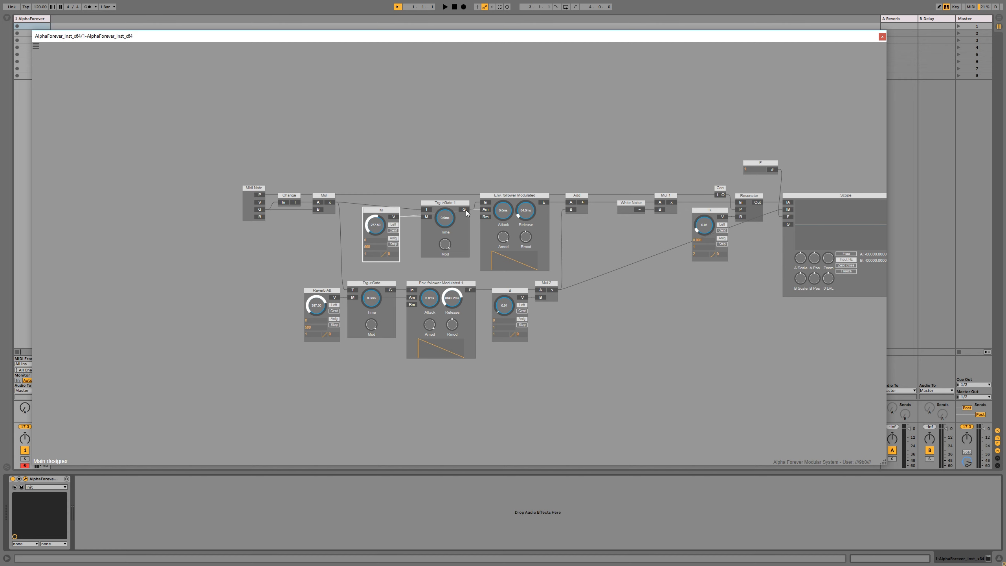
drag(463, 214, 463, 206)
drag(398, 221, 412, 205)
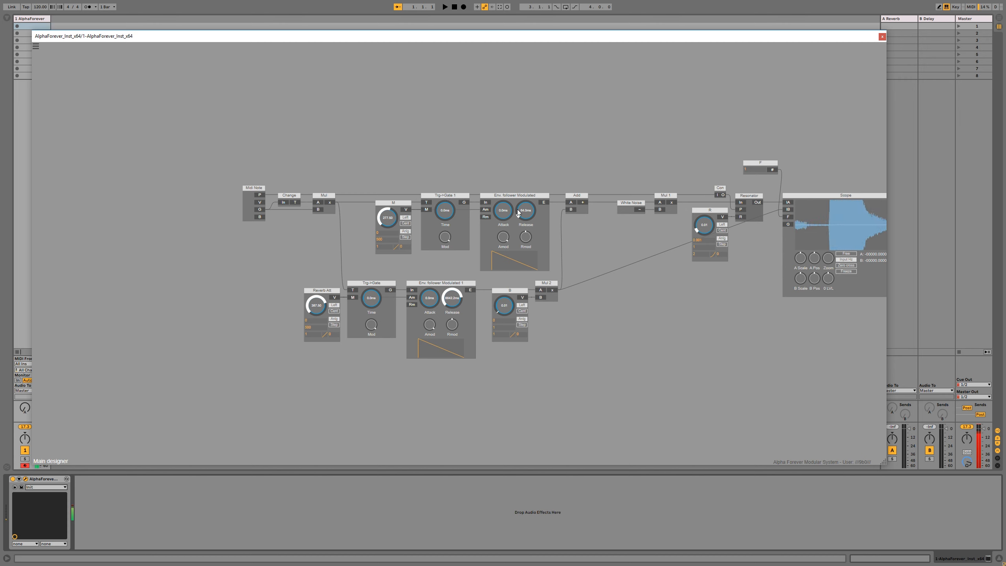
drag(385, 216, 385, 253)
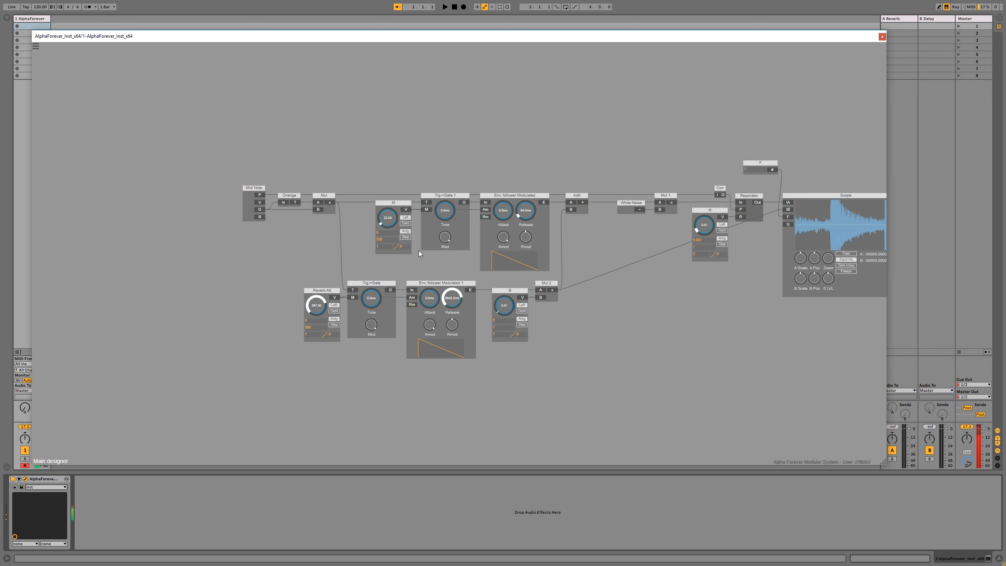
drag(392, 210, 392, 197)
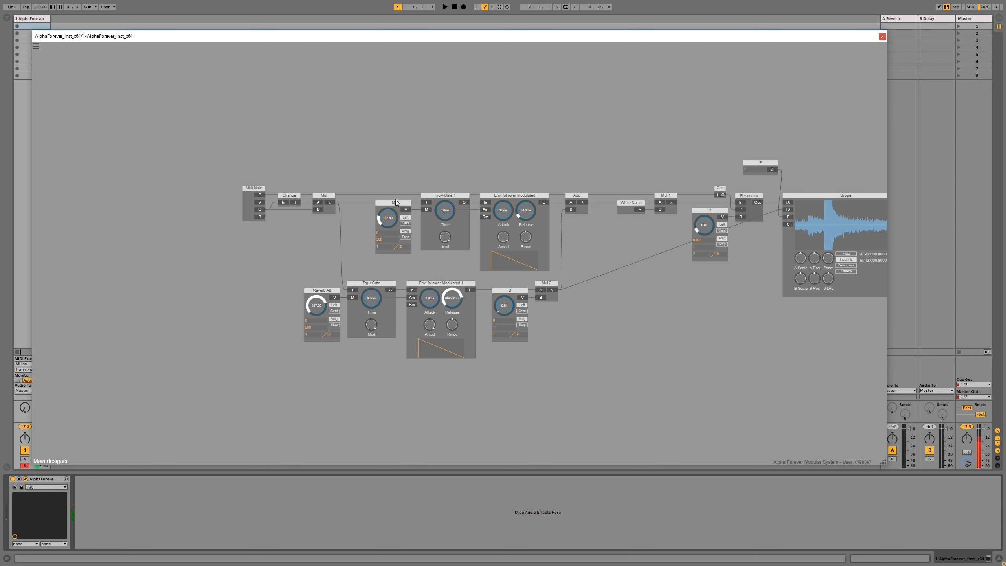
Step: Raise the R knob feeding the Resonator, and bring it back down to near zero
drag(615, 186, 311, 169)
drag(676, 190, 675, 205)
drag(337, 292, 421, 307)
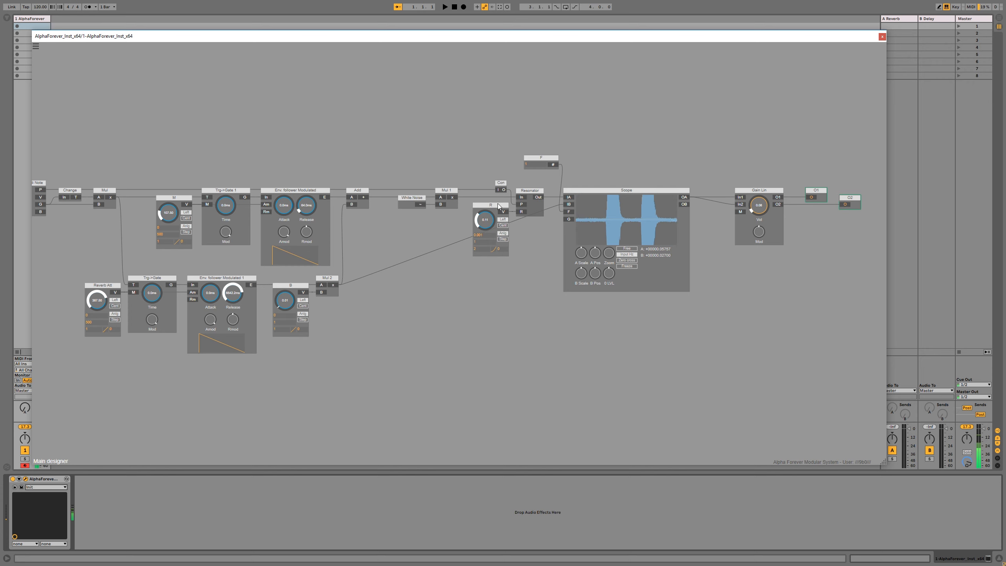
drag(483, 219, 489, 244)
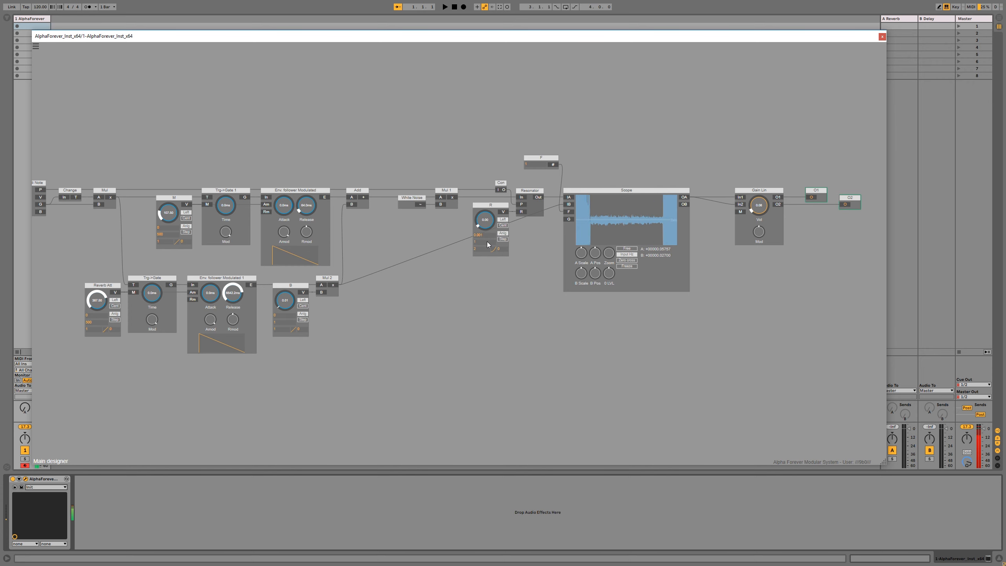
Step: Move the F, Scope, Gain Lin and output modules away from the Resonator to make room for more modules
scroll(471, 155, down, 3)
scroll(399, 141, down, 2)
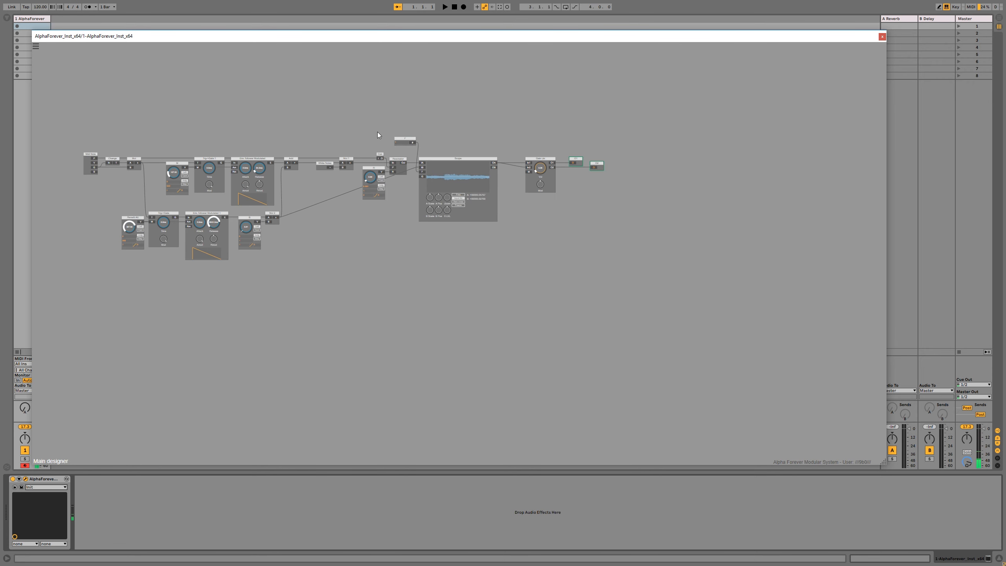
drag(639, 242, 521, 142)
Step: Insert a Mixer 4 Lin between the Resonator and the Scope, and remove the cable at the Scope's IB input
scroll(436, 192, up, 3)
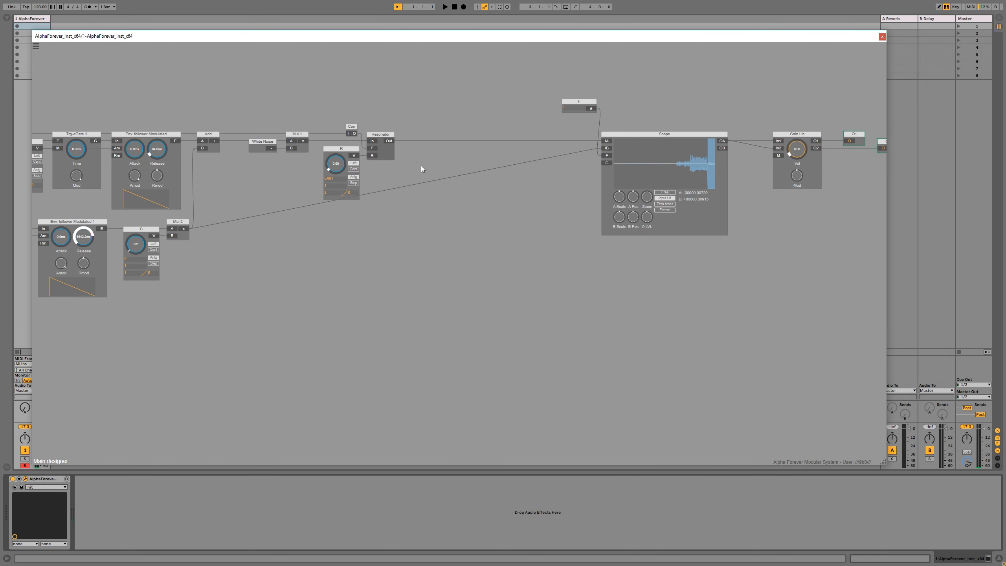
right_click(388, 141)
mouse_move(417, 197)
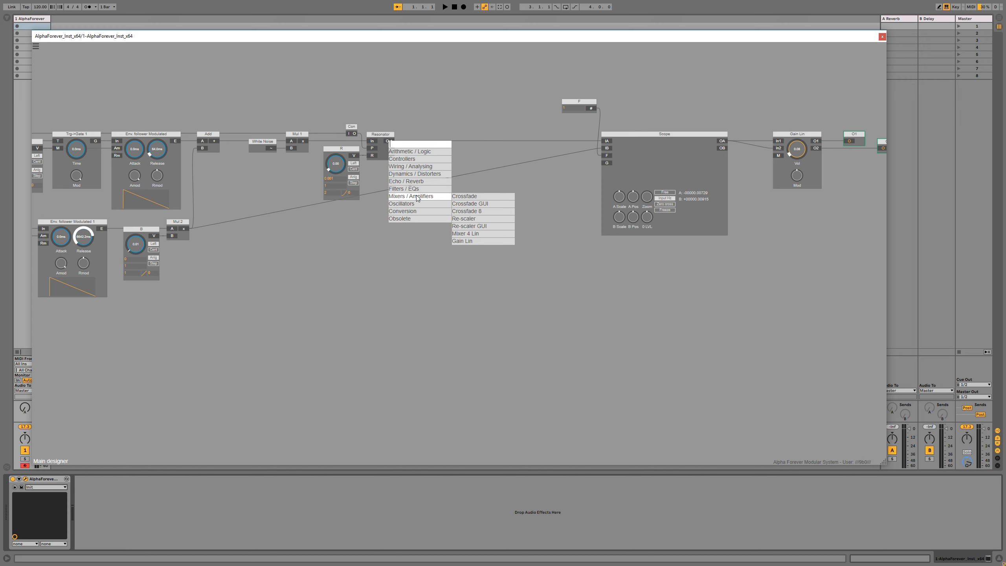
click(463, 238)
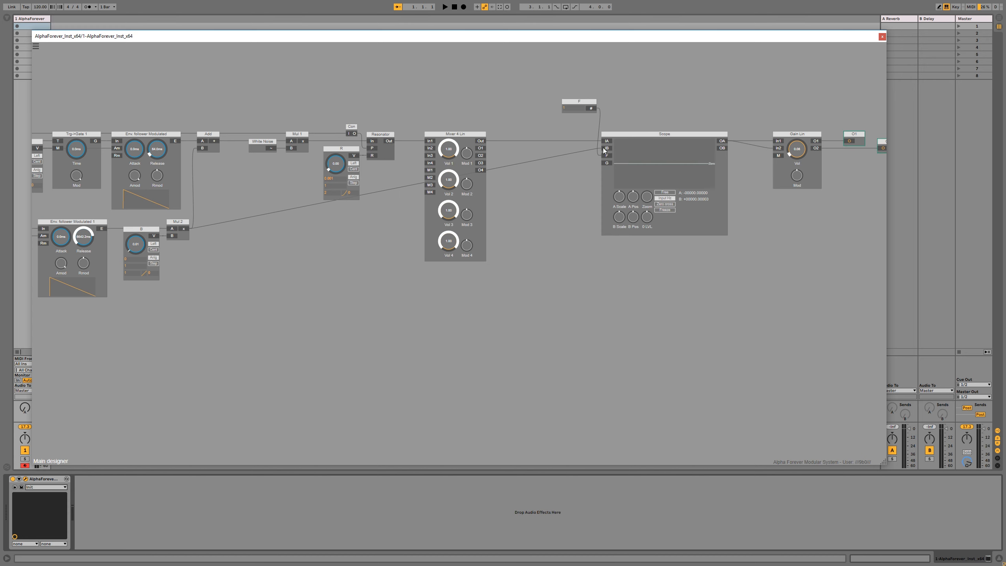
drag(438, 136, 489, 136)
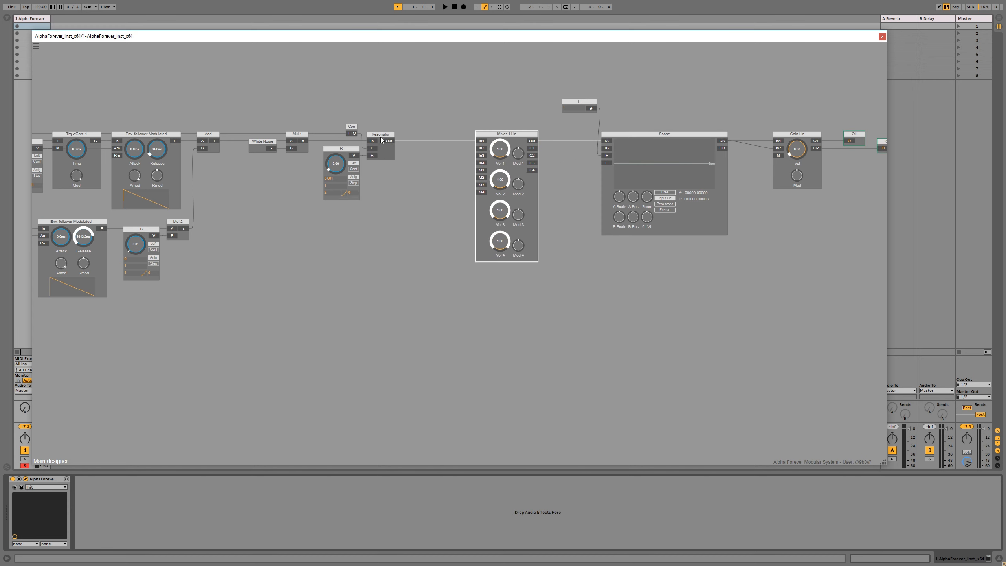
Step: Duplicate the Resonator, align the copy beneath the original, and connect the original's Out to the copy's In
click(381, 138)
key(ctrl+c)
key(ctrl+v)
shift+click(388, 136)
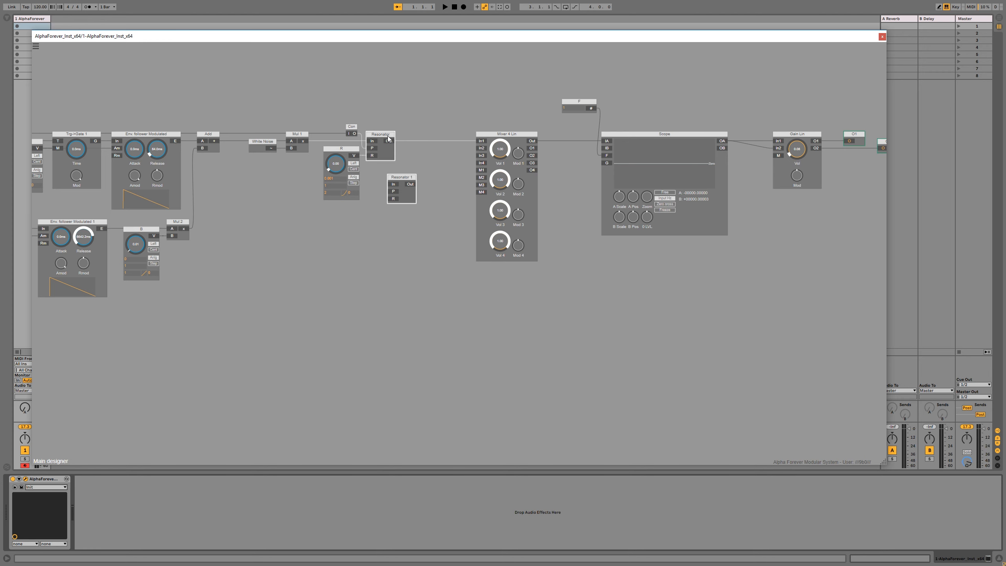
key(ctrl+l)
click(434, 163)
drag(389, 140, 372, 183)
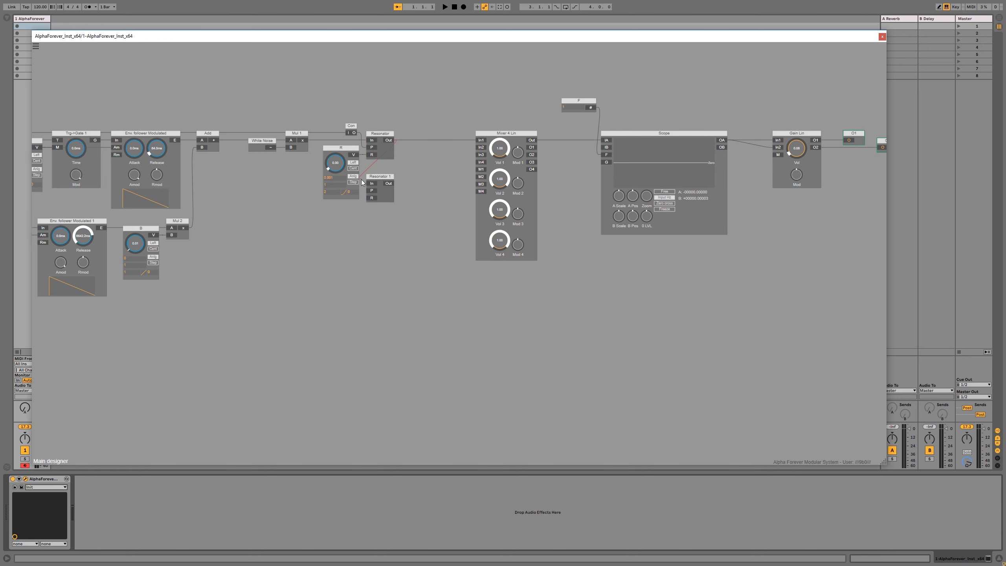
Step: Connect Resonator 1's Out to the mixer's In2, and add a control knob at Resonator 1's R input
drag(394, 184, 501, 304)
double_click(369, 198)
drag(337, 190, 285, 184)
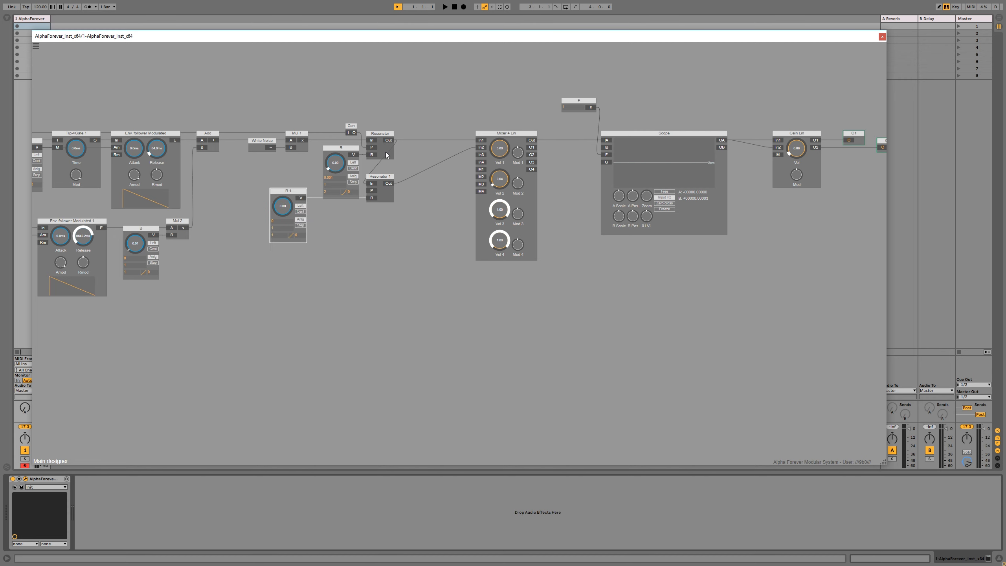
Step: Add an output named Po inside the Resonator to pass its pitch through, and connect it to Resonator 1's P input
double_click(386, 155)
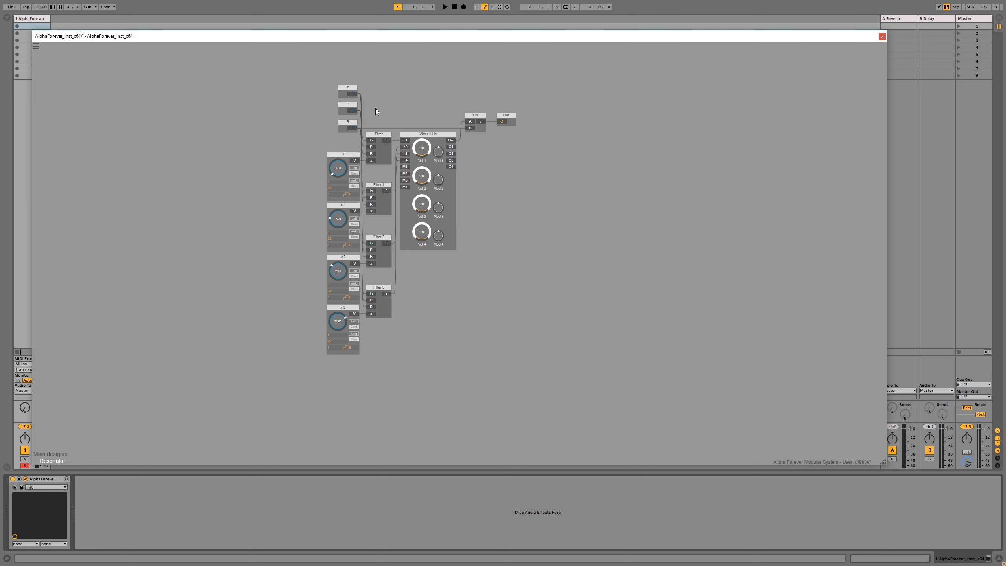
double_click(353, 110)
double_click(394, 105)
key(Return)
double_click(422, 79)
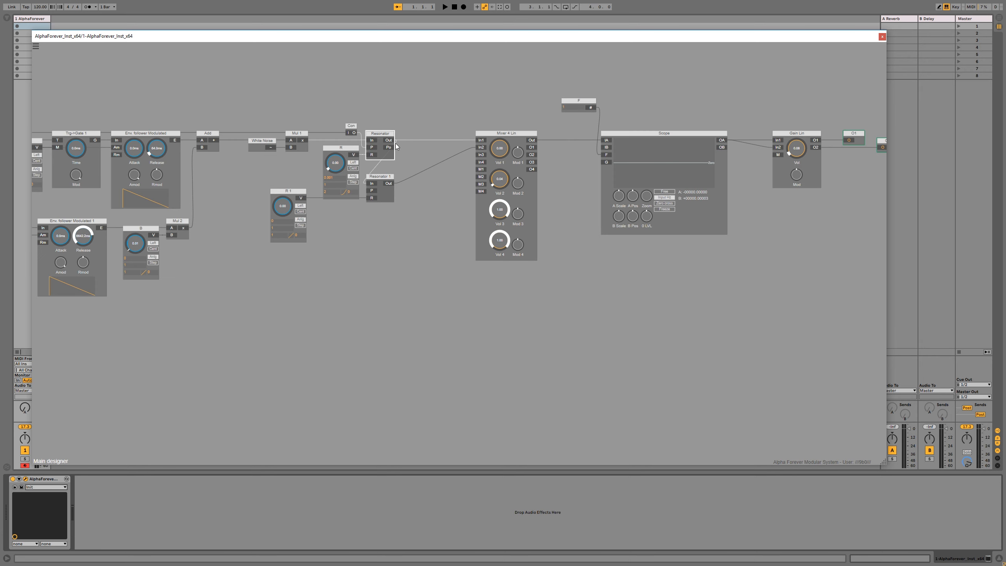
drag(392, 148, 372, 190)
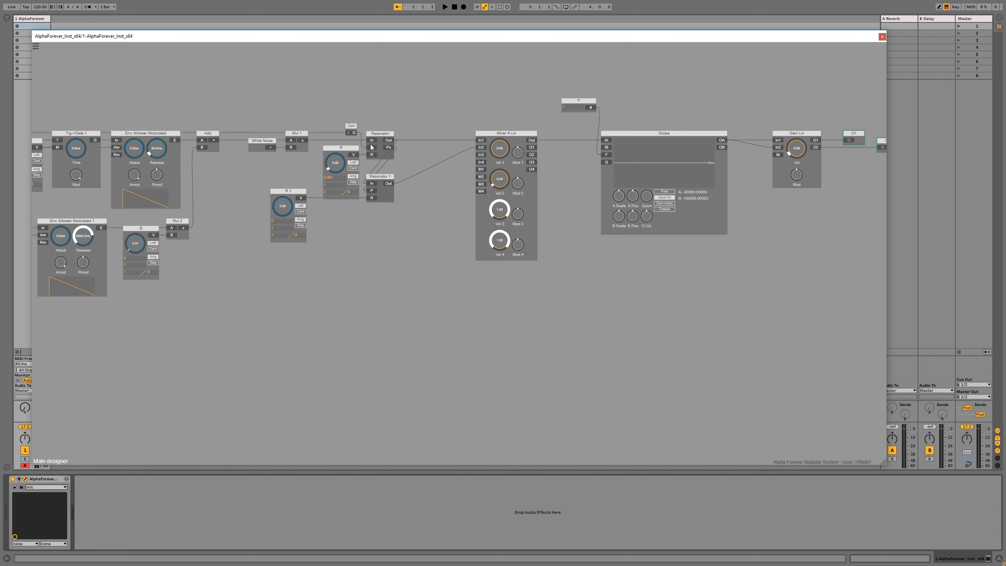
Step: Connect the Con module's output directly to Resonator 1's P input and delete the Po output from inside the Resonator
drag(354, 134, 371, 191)
click(384, 155)
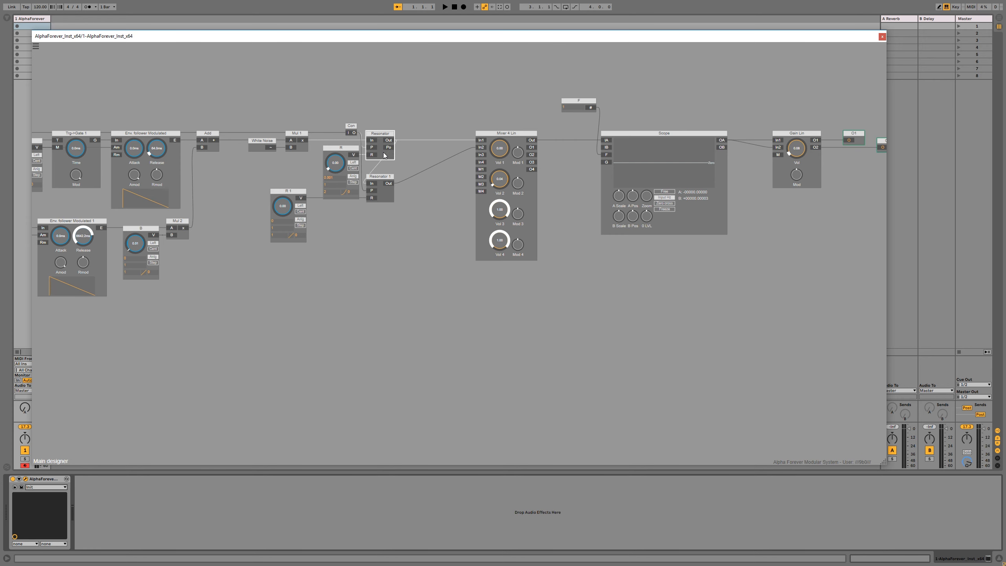
double_click(383, 155)
double_click(404, 81)
click(416, 102)
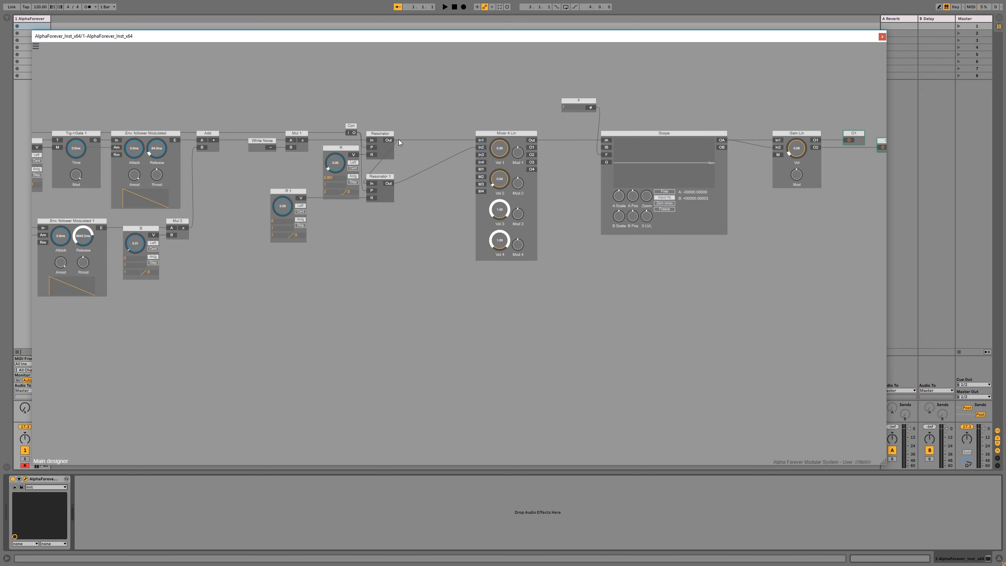
Step: Replace the R 1 knob with a duplicate of the R knob, wired to Resonator 1's R input and placed before it
click(288, 193)
key(Delete)
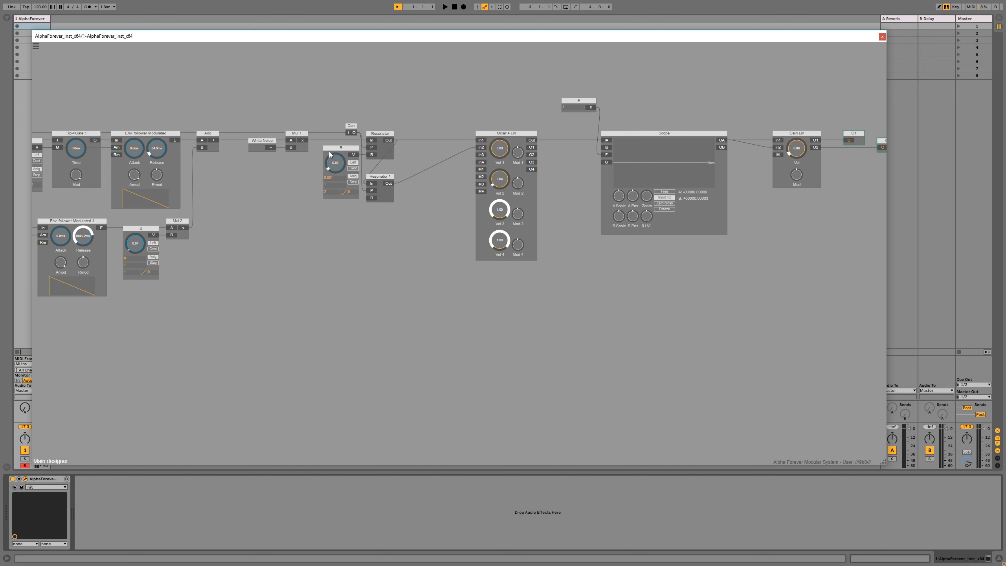
click(339, 150)
key(ctrl+d)
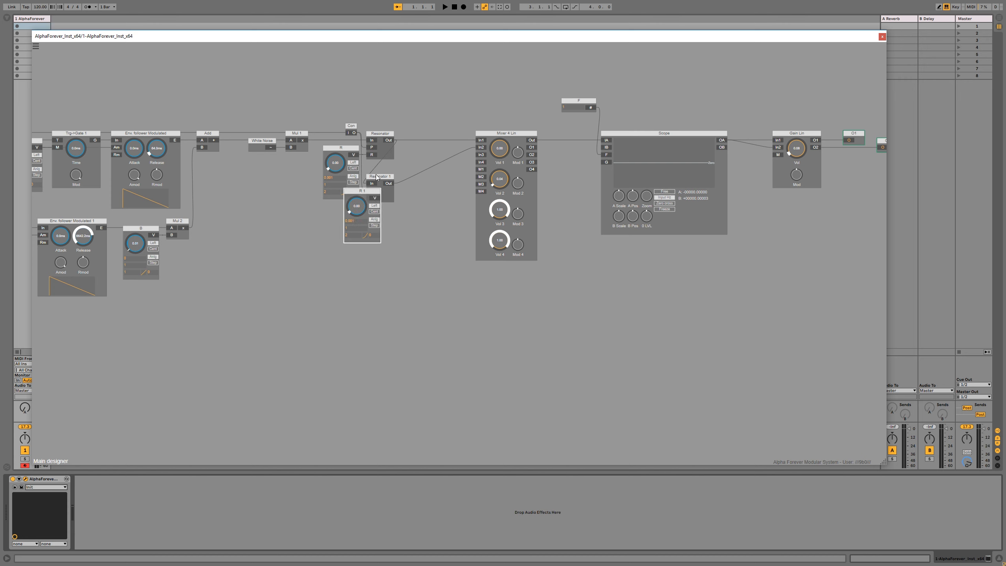
mouse_move(379, 191)
mouse_down()
mouse_move(311, 189)
mouse_move(367, 199)
mouse_up()
double_click(308, 196)
drag(306, 191, 311, 192)
click(418, 212)
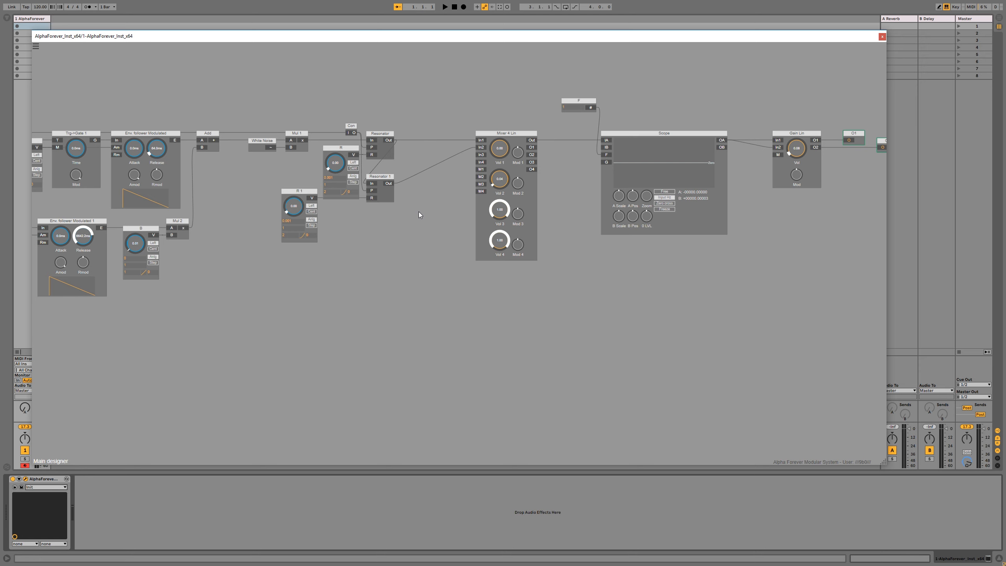
Step: Adjust the mixer's Vol 2 and move the mixer, F, Scope, Gain Lin and output modules closer to the resonators
drag(499, 181, 508, 175)
scroll(463, 117, down, 3)
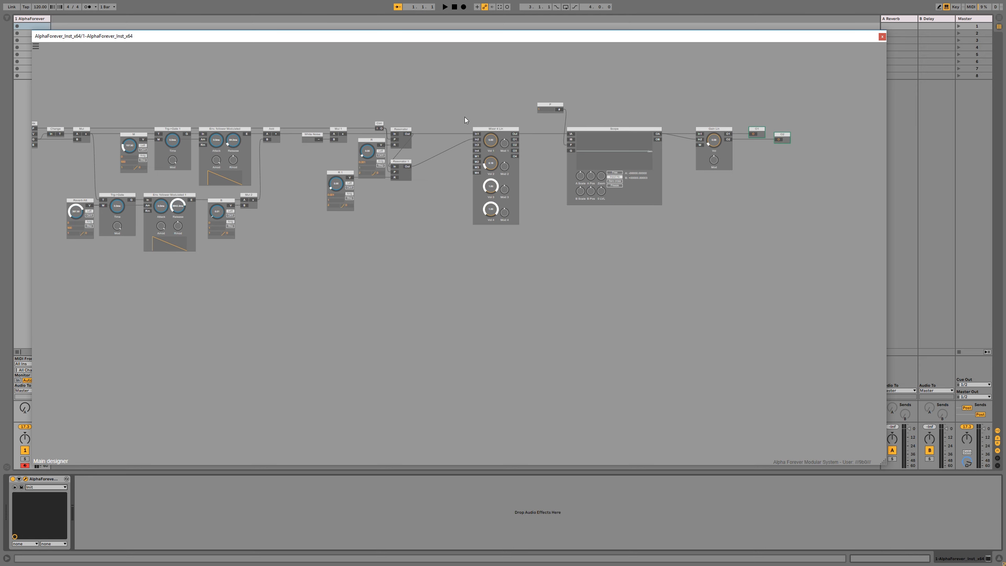
drag(464, 117, 382, 132)
drag(373, 90, 655, 246)
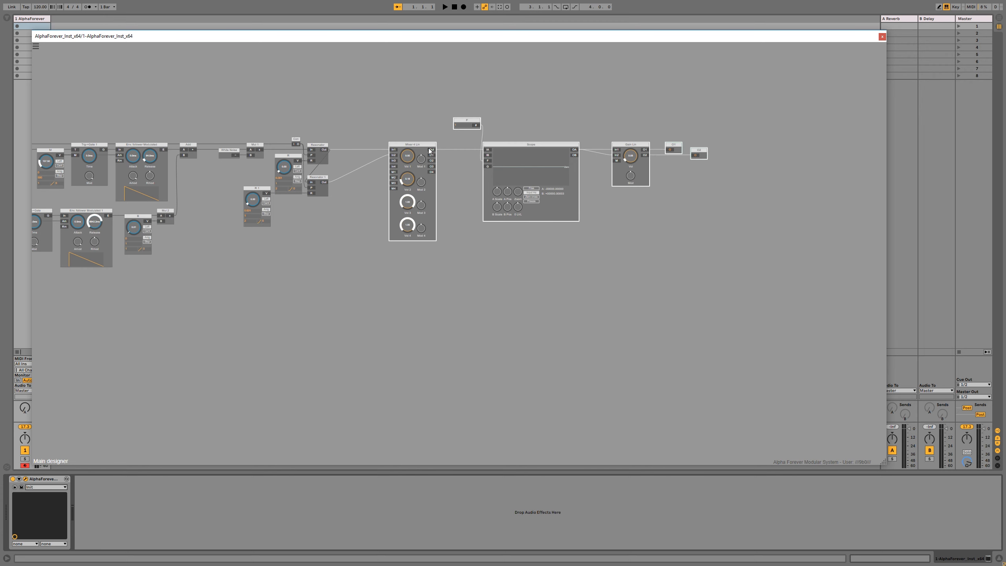
drag(431, 151, 376, 148)
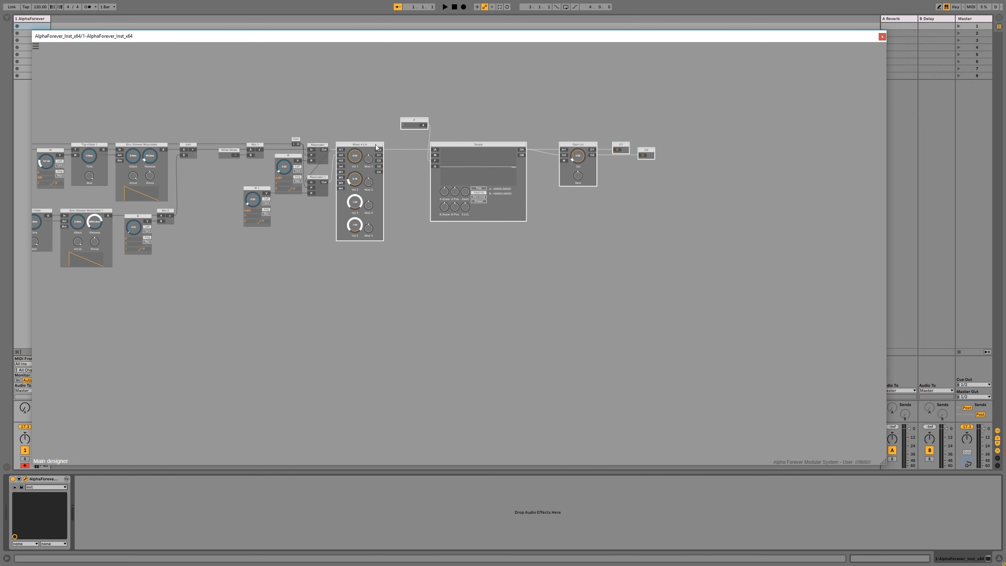
click(321, 115)
scroll(320, 115, up, 5)
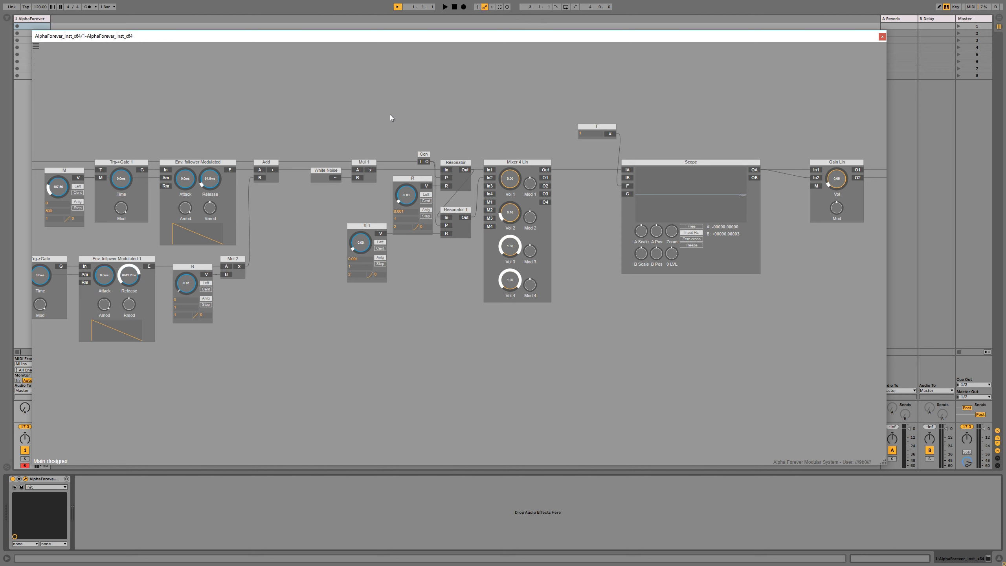
Step: Examine the filters, ratio knobs and mixer inside Resonator 1
click(456, 233)
double_click(456, 234)
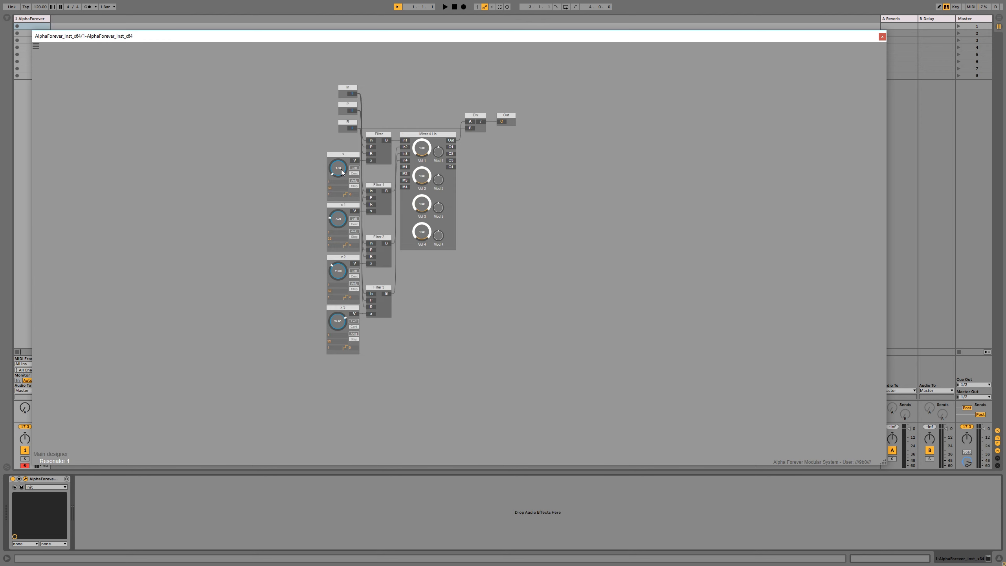
scroll(338, 270, up, 3)
scroll(425, 204, down, 4)
scroll(428, 179, down, 4)
scroll(422, 152, down, 2)
double_click(517, 220)
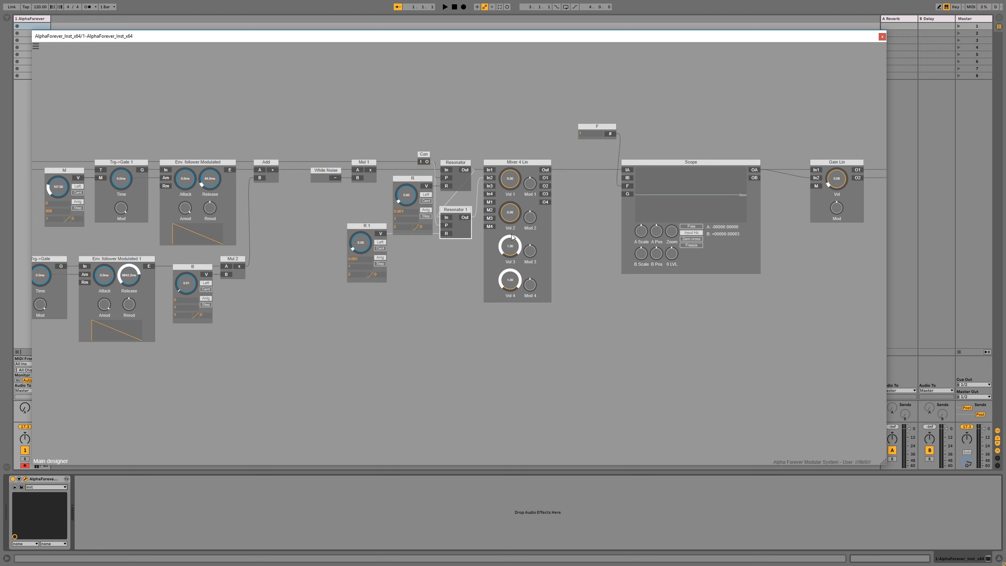
Step: Set the mixer's Vol 2 to about 0.04 and Vol 1 to about 0.21
scroll(515, 219, up, 3)
scroll(515, 212, up, 3)
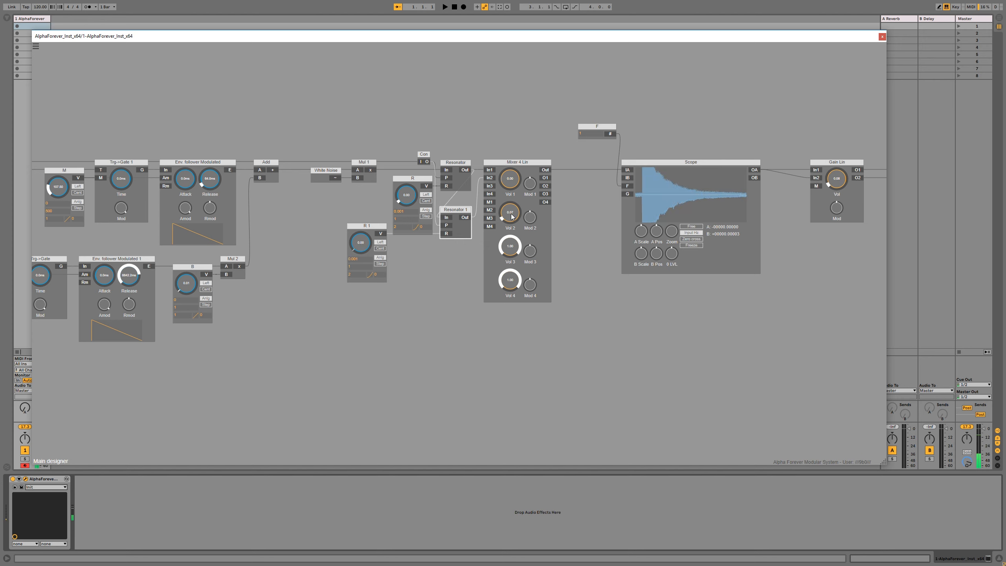
scroll(516, 212, down, 4)
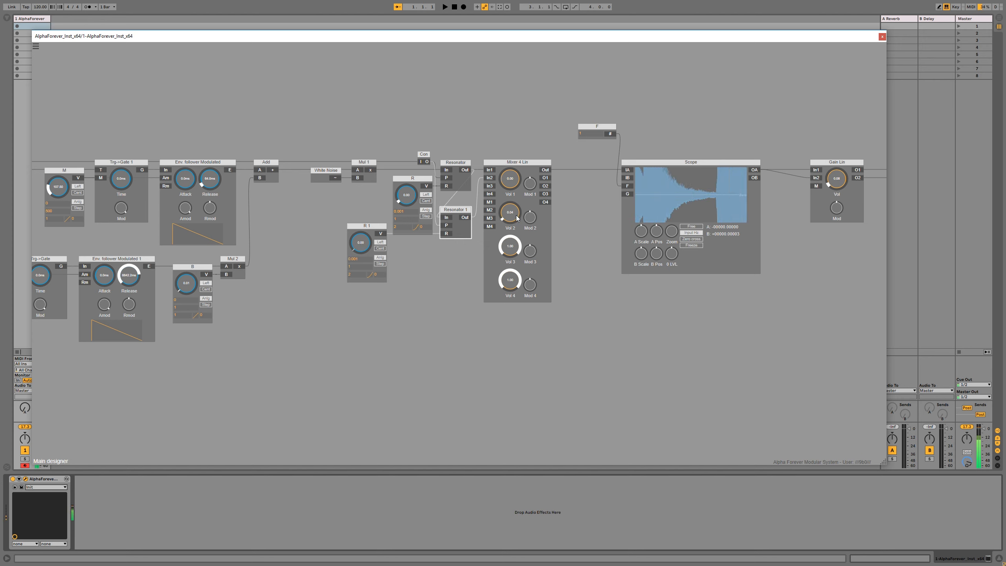
drag(517, 183, 520, 169)
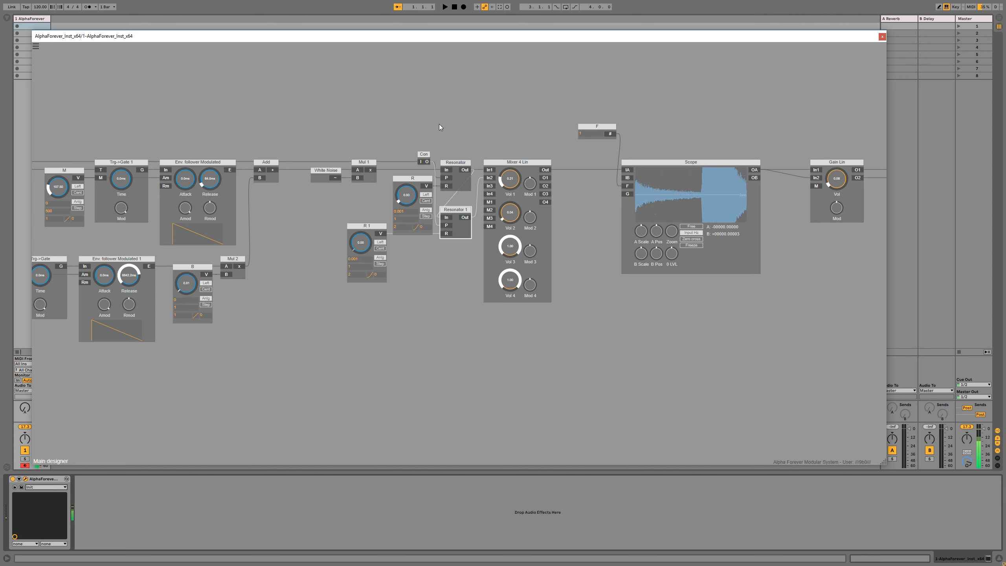
Step: Raise the mixer's Vol 1 and Vol 2, shorten Env. follower Modulated 1's Release and lower the M knob
scroll(438, 125, down, 2)
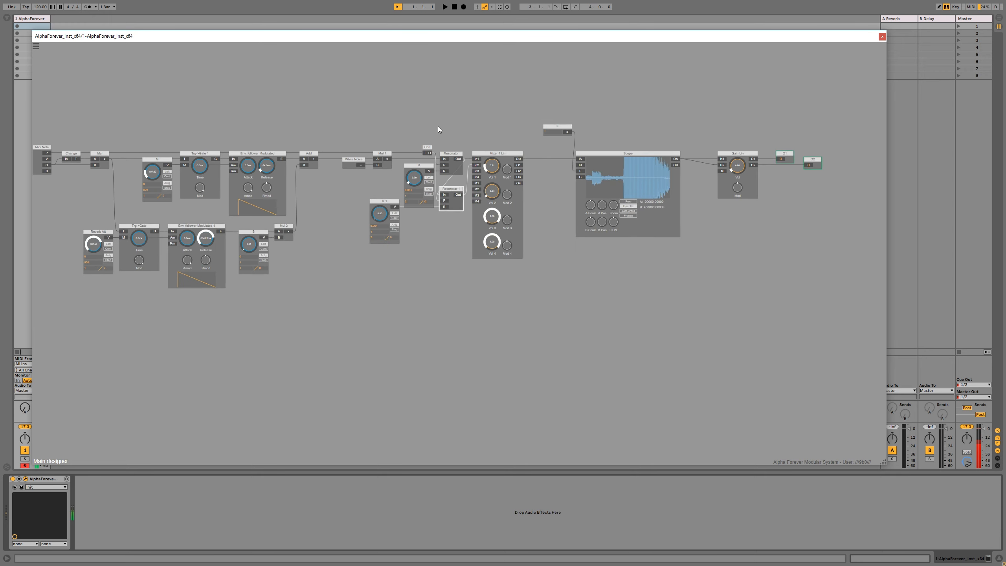
drag(434, 120, 492, 139)
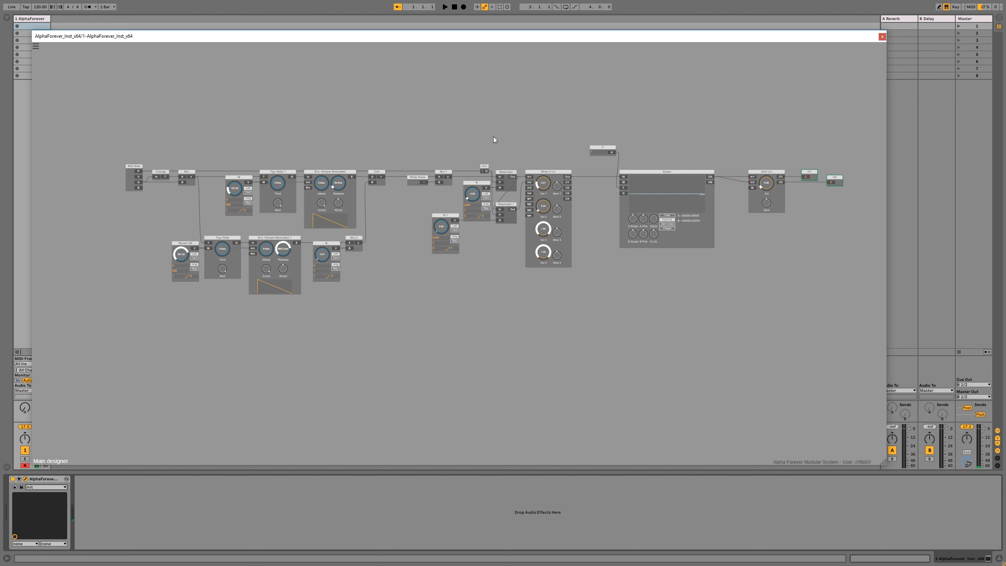
drag(543, 205, 549, 175)
drag(284, 248, 287, 267)
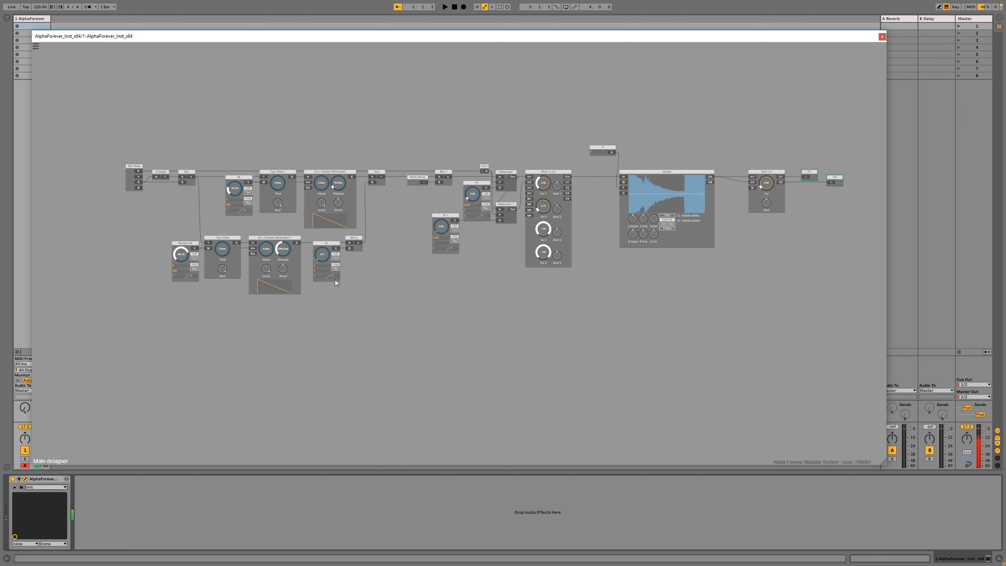
drag(234, 189, 237, 203)
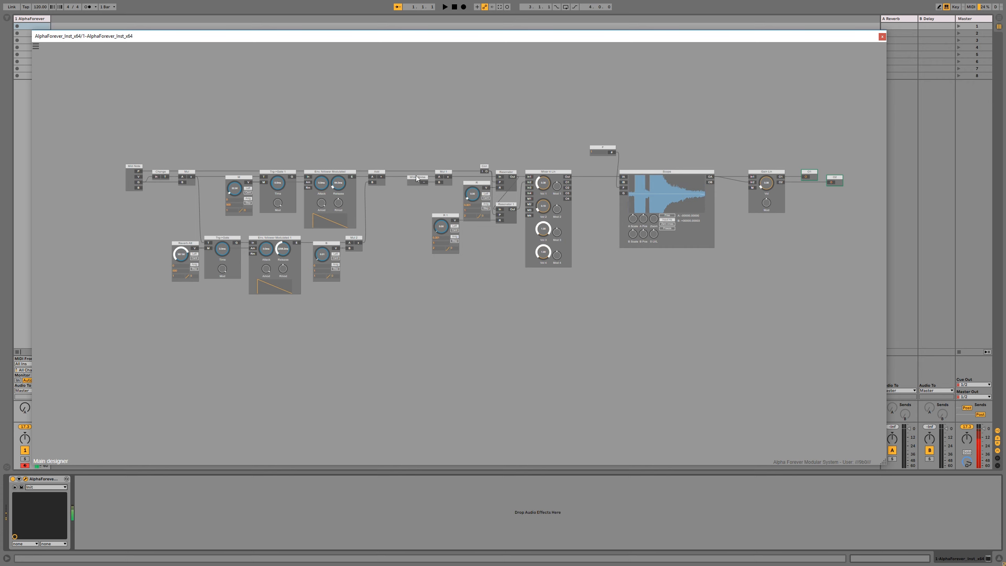
Step: Further shorten Env. follower Modulated 1's Release and raise the Gain Lin module's Vol
scroll(450, 144, up, 3)
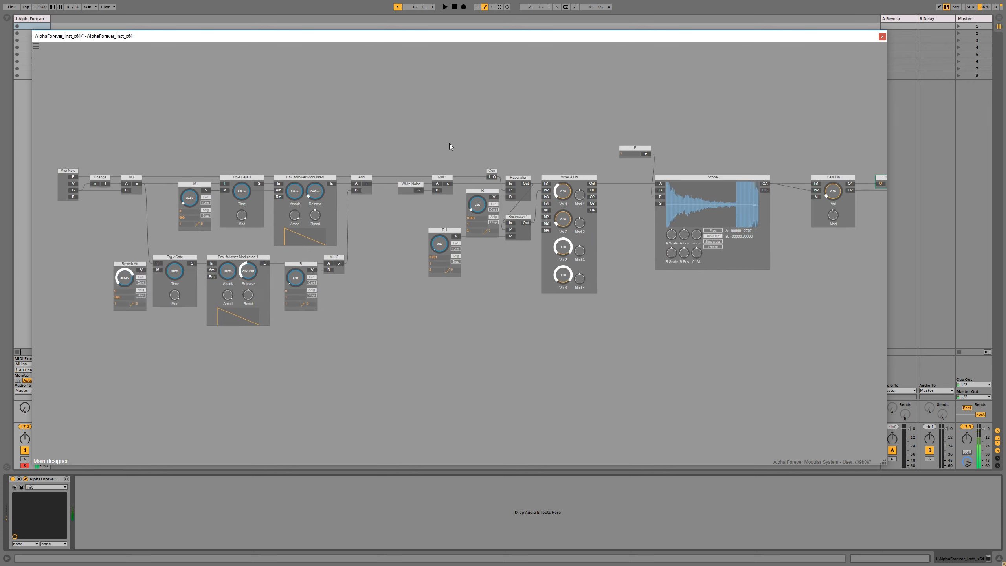
scroll(478, 217, up, 1)
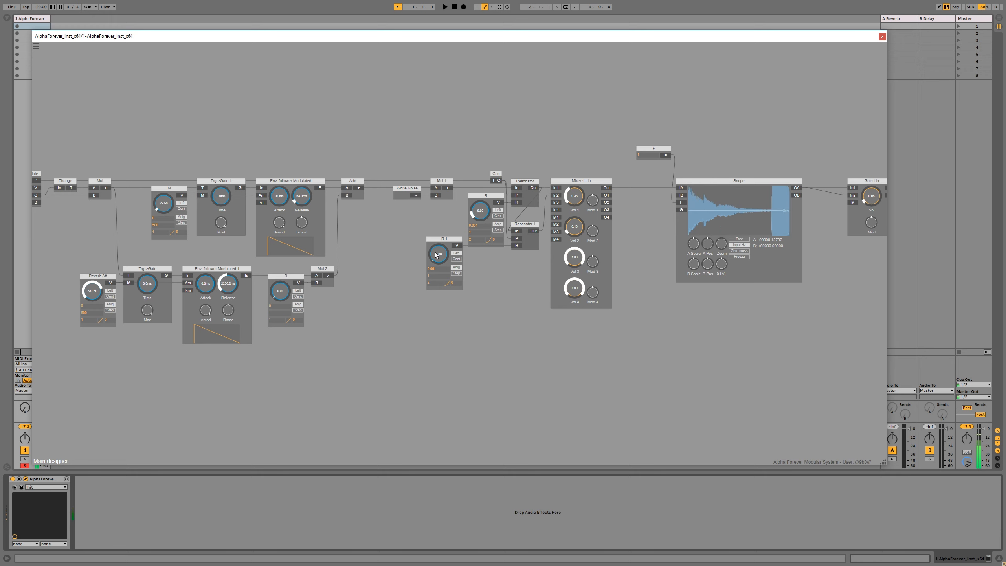
scroll(488, 282, down, 1)
scroll(488, 282, down, 1)
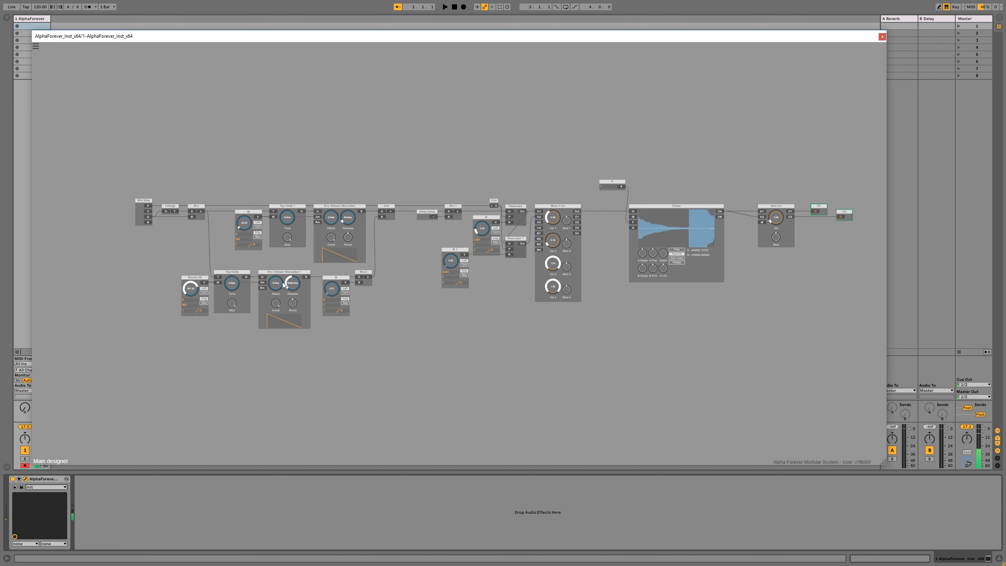
drag(296, 285, 297, 291)
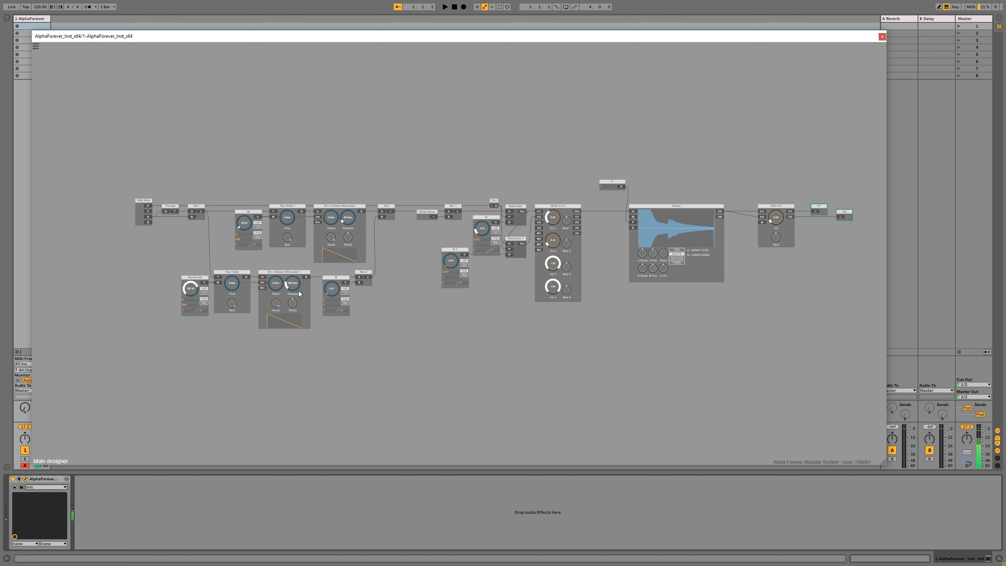
drag(777, 216, 783, 207)
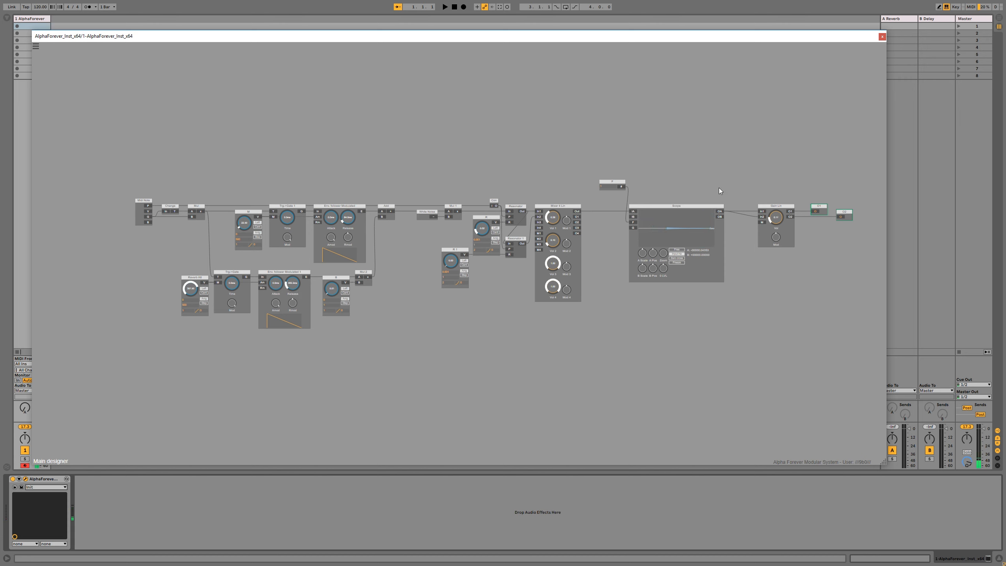
Step: Move the F module into the gap between the mixer and the Scope
scroll(486, 131, down, 1)
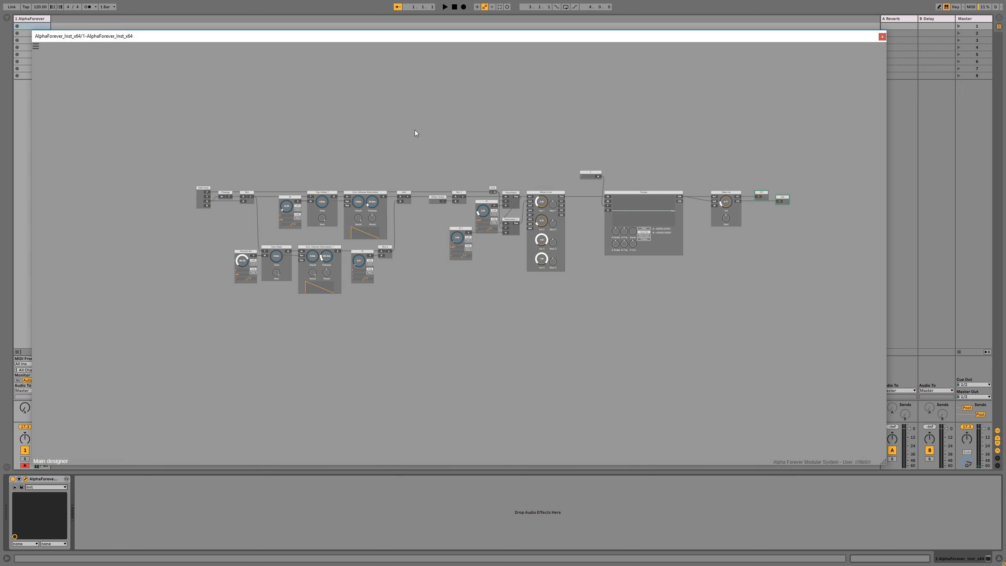
scroll(415, 130, up, 1)
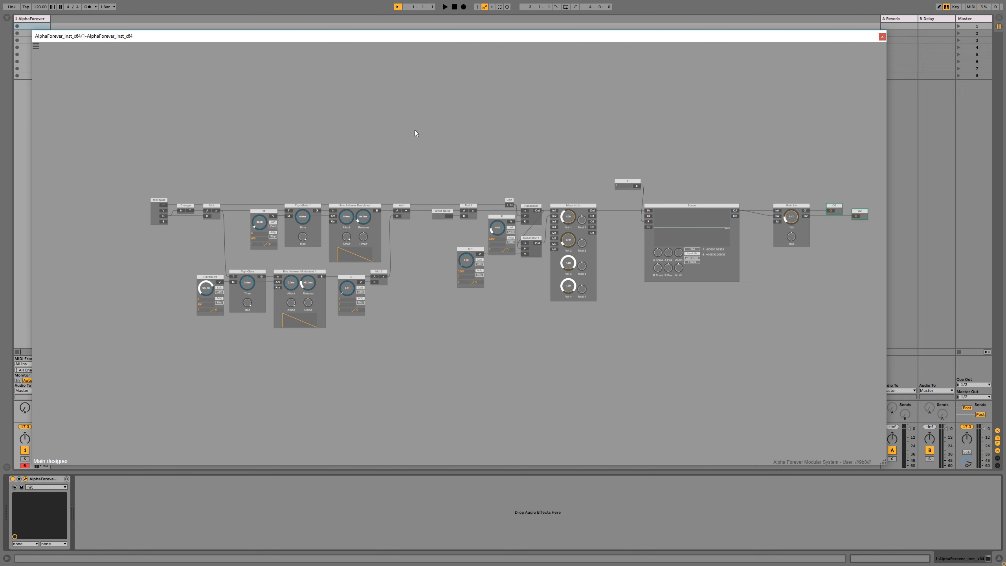
drag(638, 189, 615, 217)
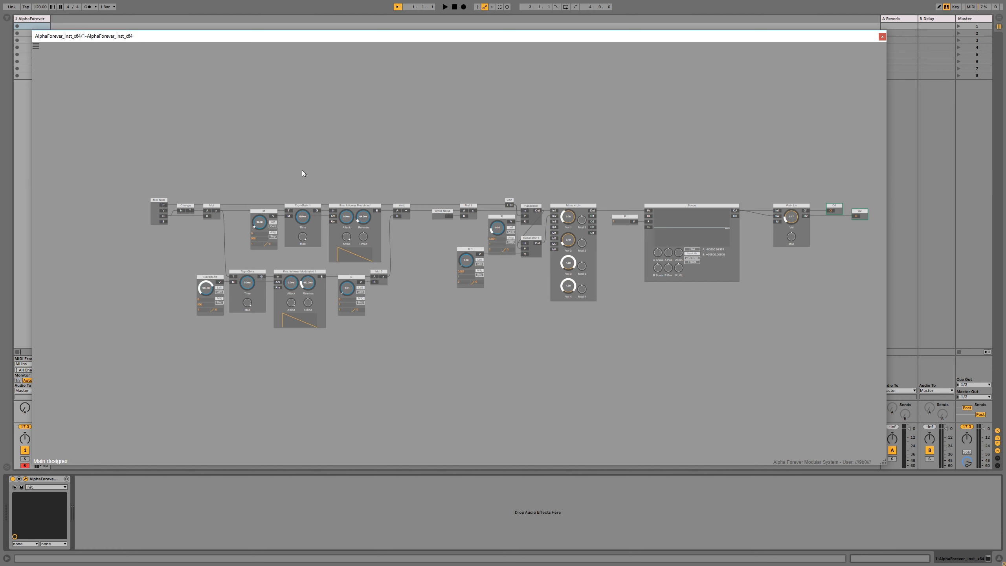
drag(247, 182, 367, 150)
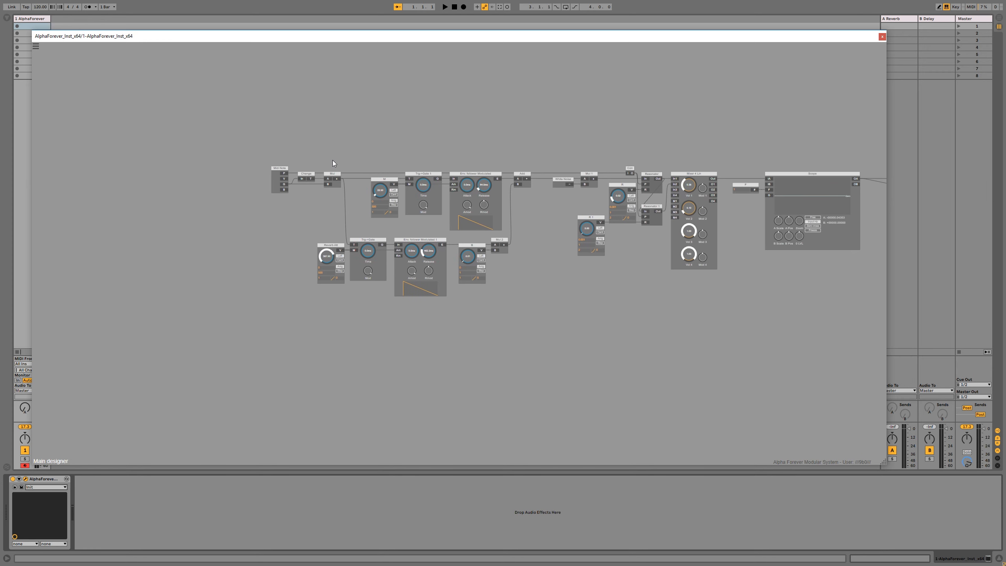
drag(261, 152, 304, 180)
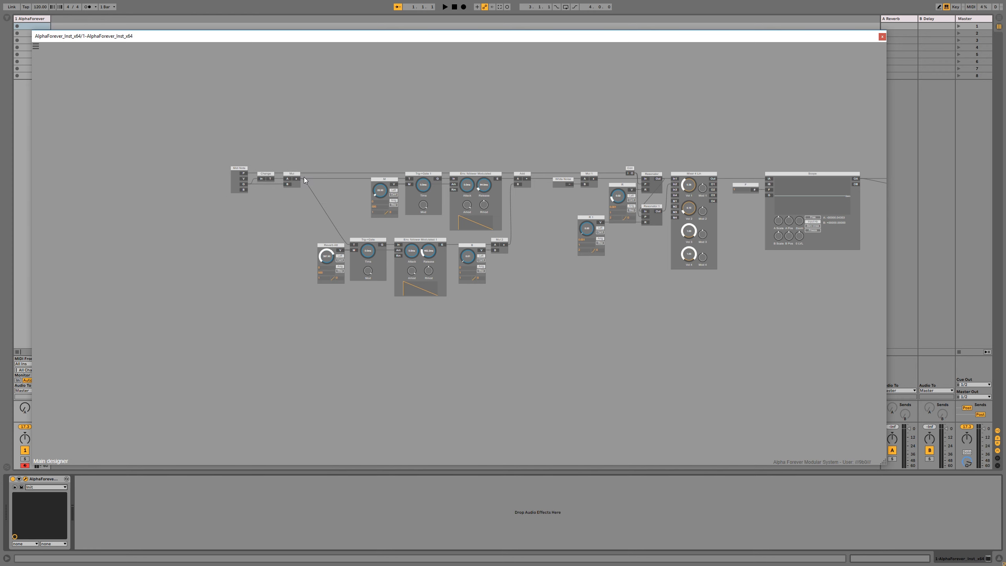
right_click(297, 179)
mouse_move(331, 191)
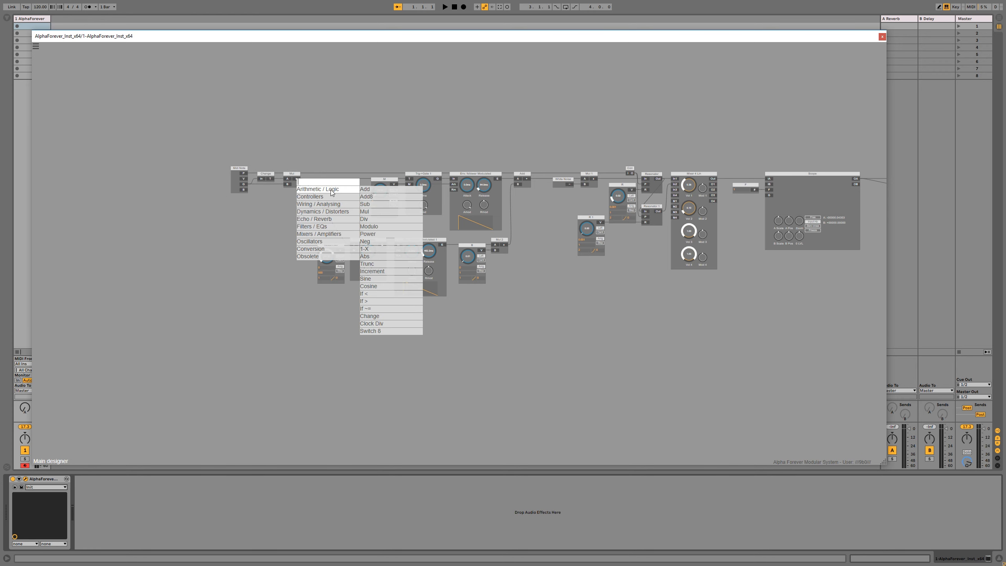
click(377, 213)
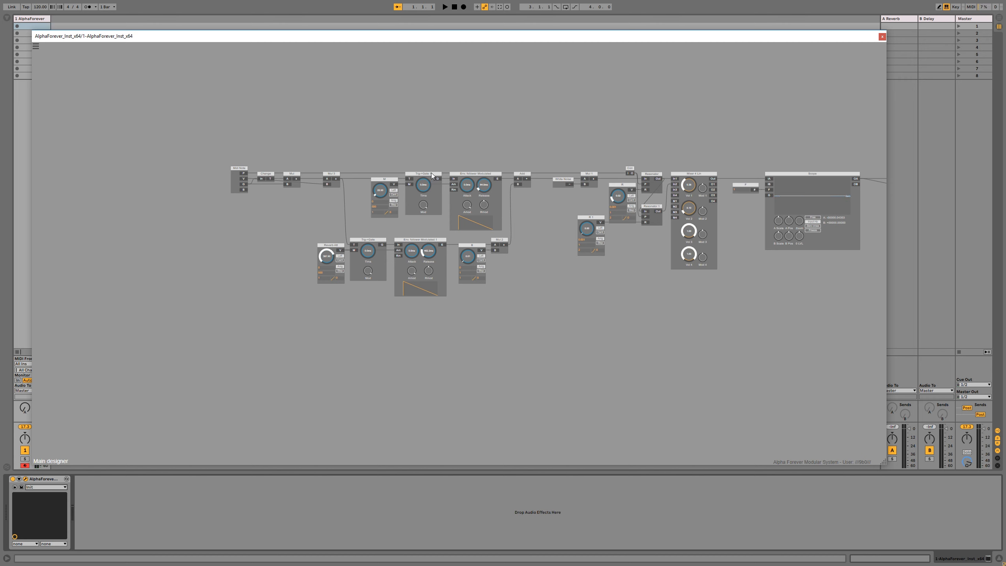
click(332, 175)
key(Delete)
click(298, 177)
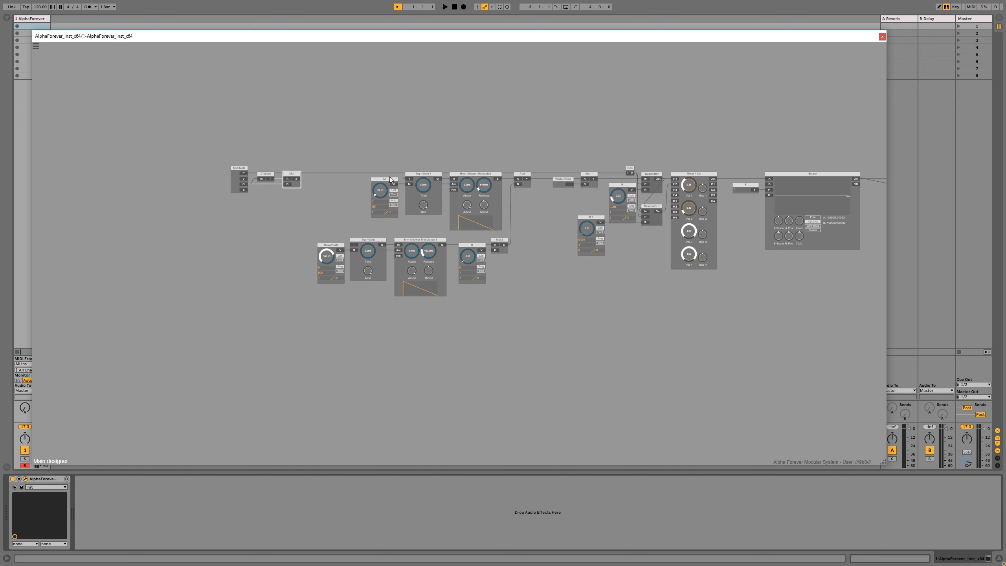
drag(390, 176, 352, 244)
drag(206, 143, 316, 207)
drag(294, 175, 339, 180)
drag(258, 141, 447, 220)
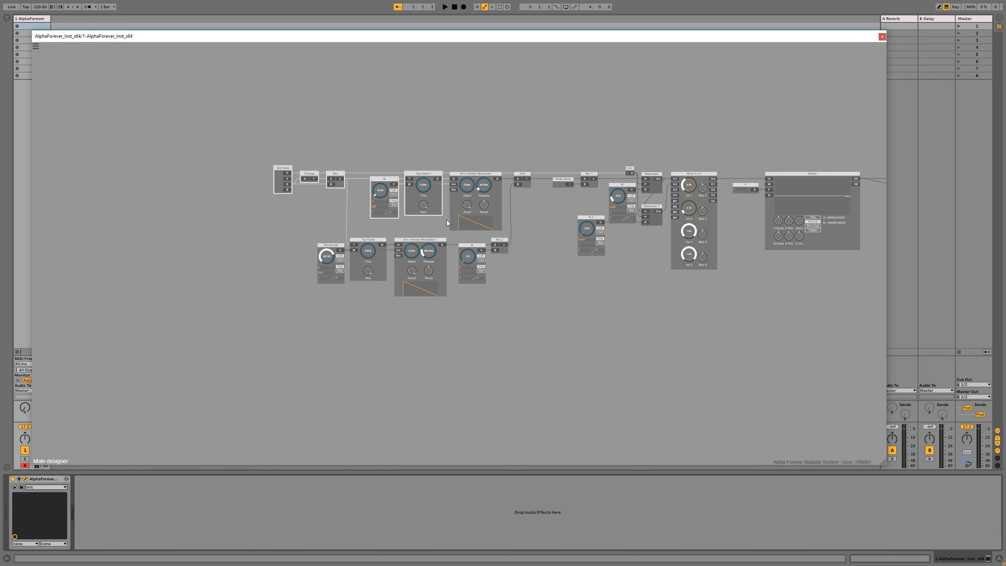
drag(194, 139, 505, 233)
Step: Move White Noise closer to the Add module and insert a Mul module between White Noise and Mul 1
drag(559, 179, 541, 179)
right_click(553, 184)
click(572, 193)
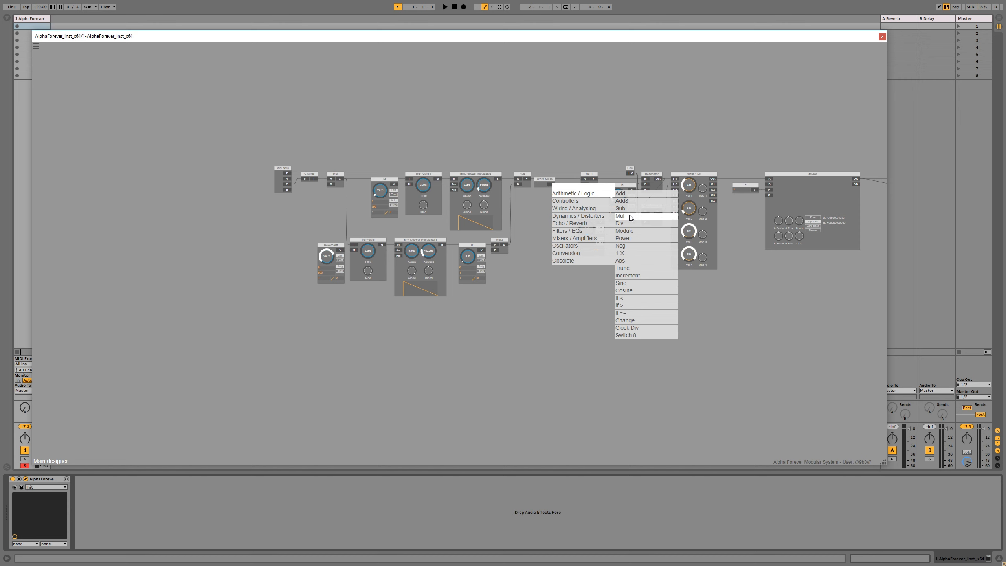
click(631, 217)
click(579, 178)
drag(578, 179, 561, 181)
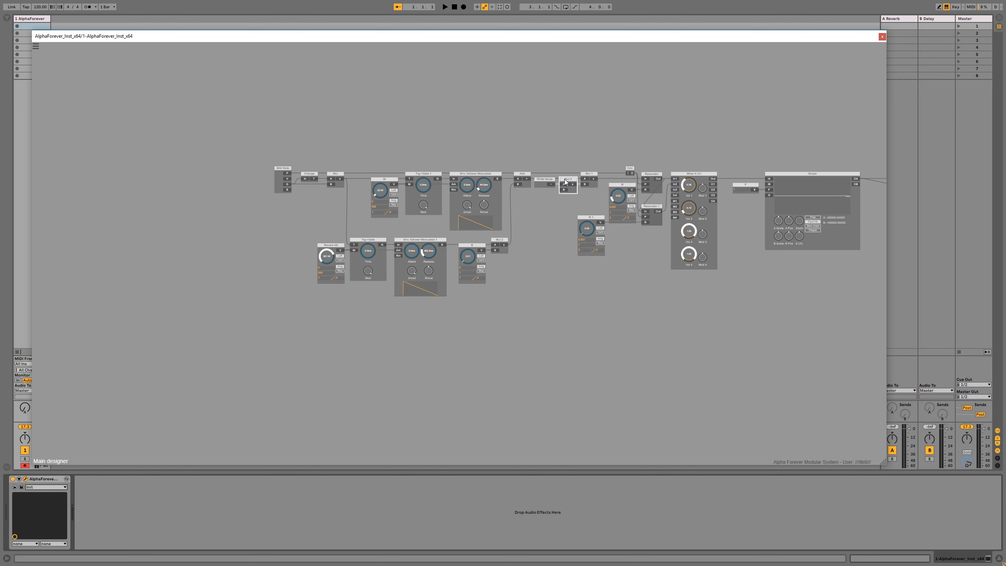
Step: Connect the MIDI note module's V output to the new Mul's B input through a Con placed above the chain
drag(317, 184, 288, 181)
right_click(564, 190)
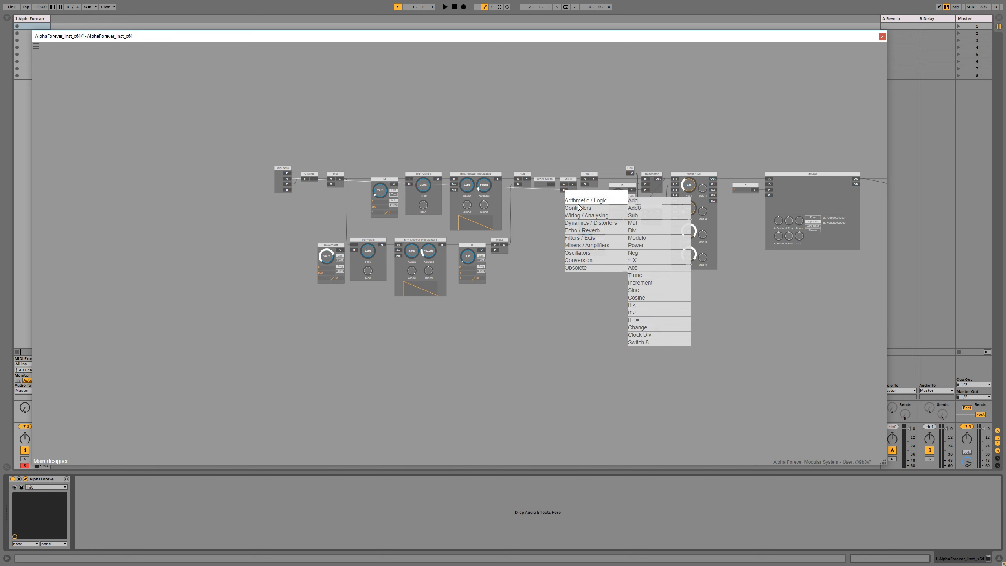
mouse_move(581, 216)
click(642, 283)
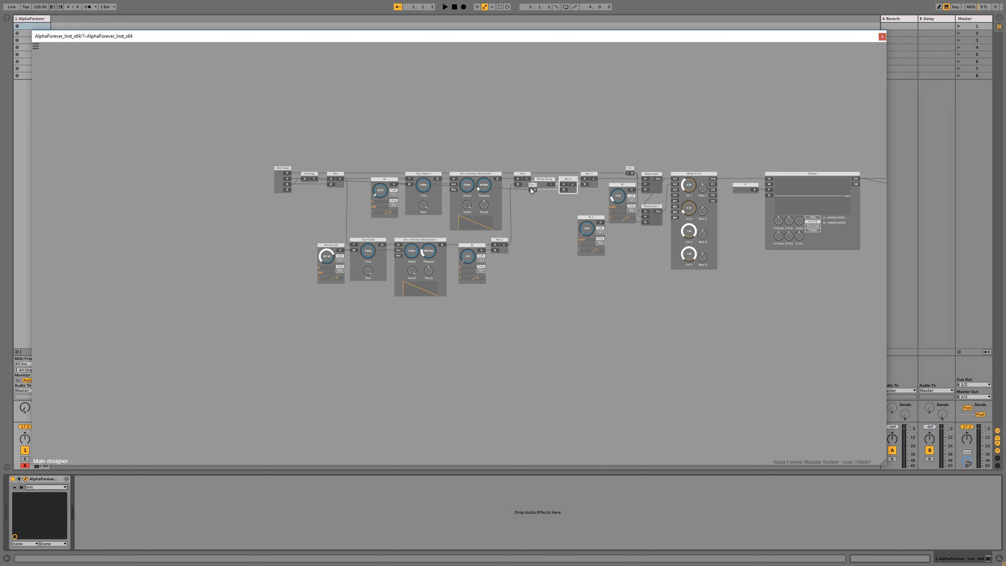
drag(532, 189, 552, 141)
Step: Insert a second Con above the MIDI note module and align both Cons so the velocity cable runs straight over the chain
right_click(545, 145)
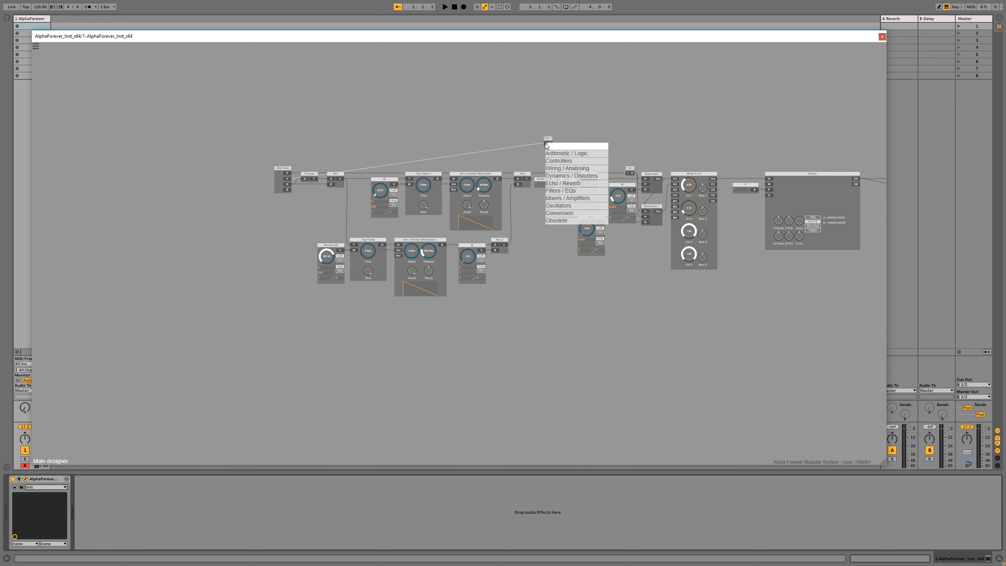
mouse_move(571, 172)
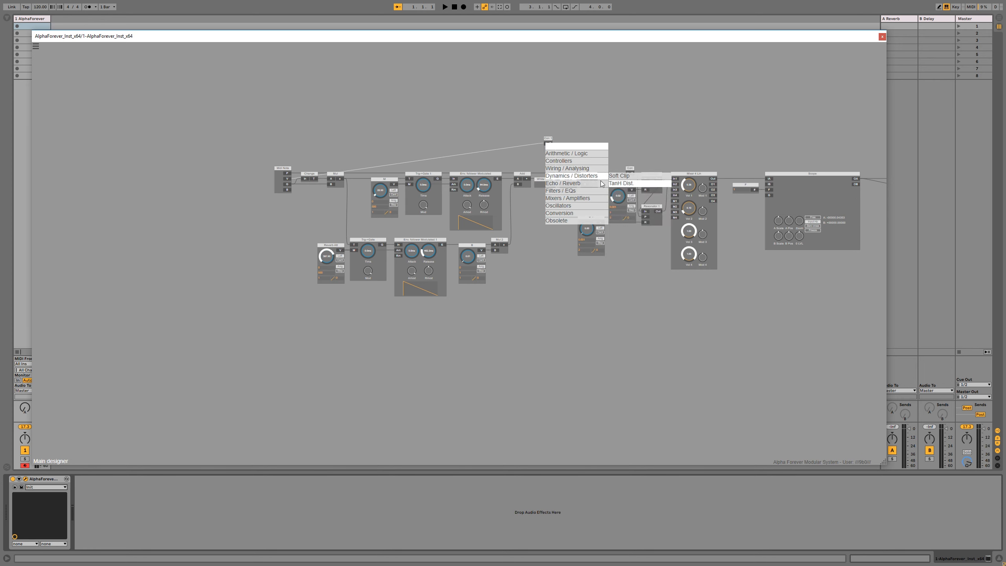
click(615, 236)
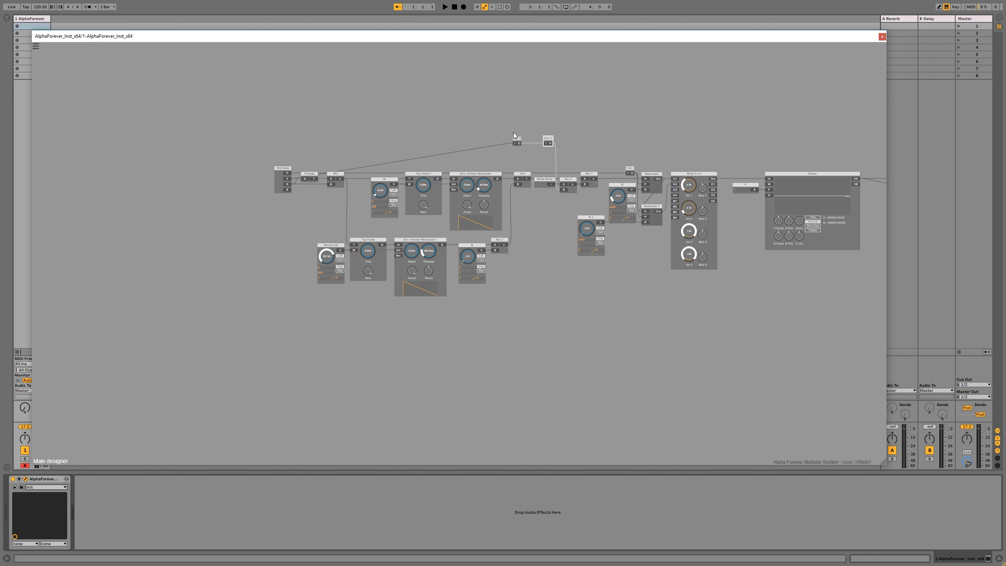
drag(514, 135, 305, 125)
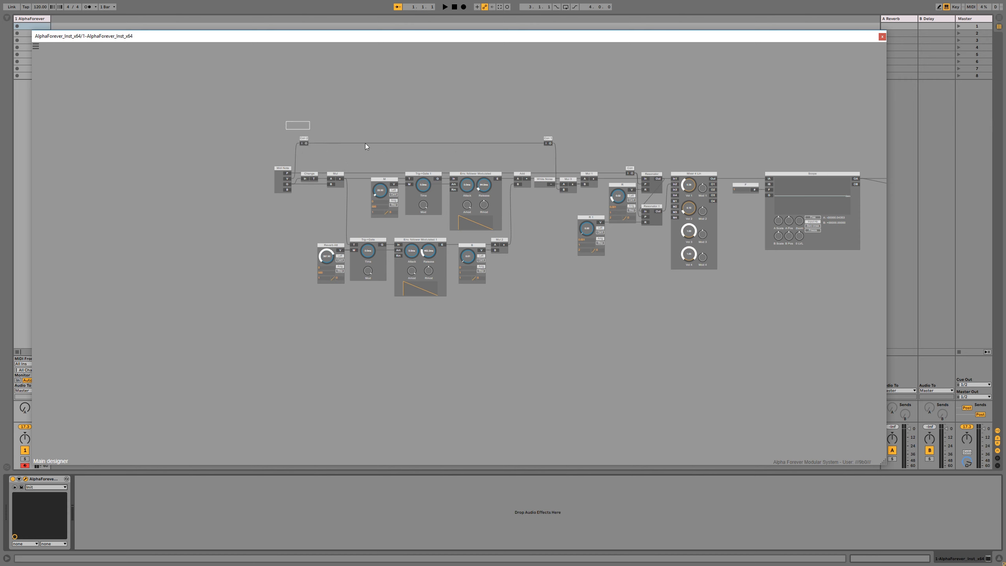
drag(365, 143, 545, 159)
click(532, 136)
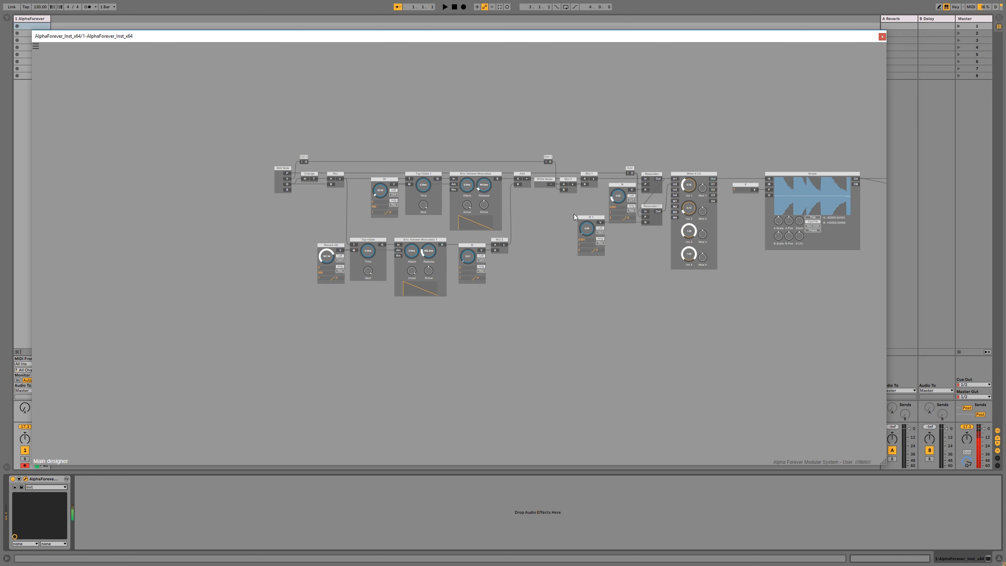
Step: Move R 1 away from the resonators and insert a Mul between it and Resonator 1's R input, fed by the velocity Con
drag(630, 137, 441, 114)
drag(411, 194, 355, 194)
right_click(358, 202)
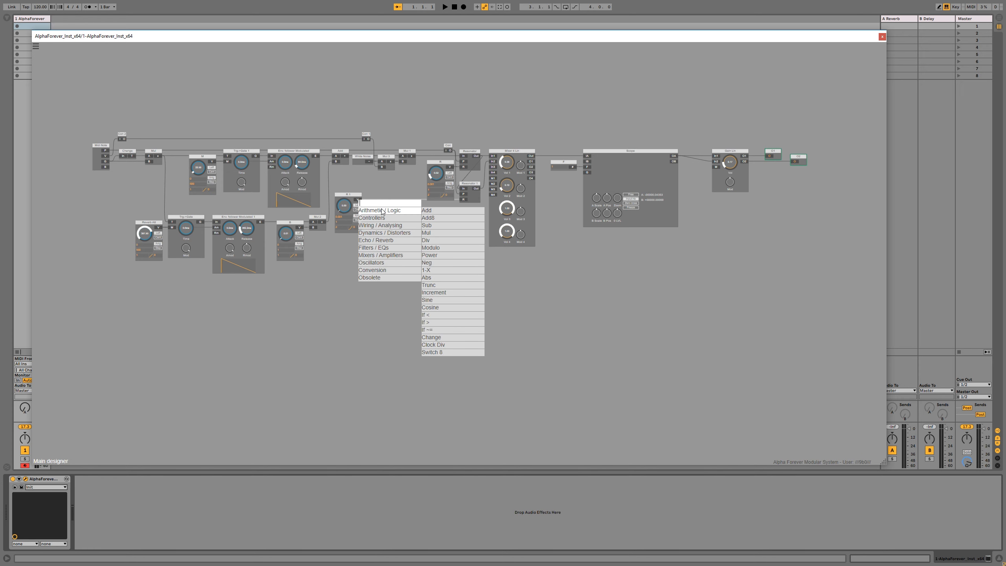
click(440, 235)
drag(369, 139, 388, 204)
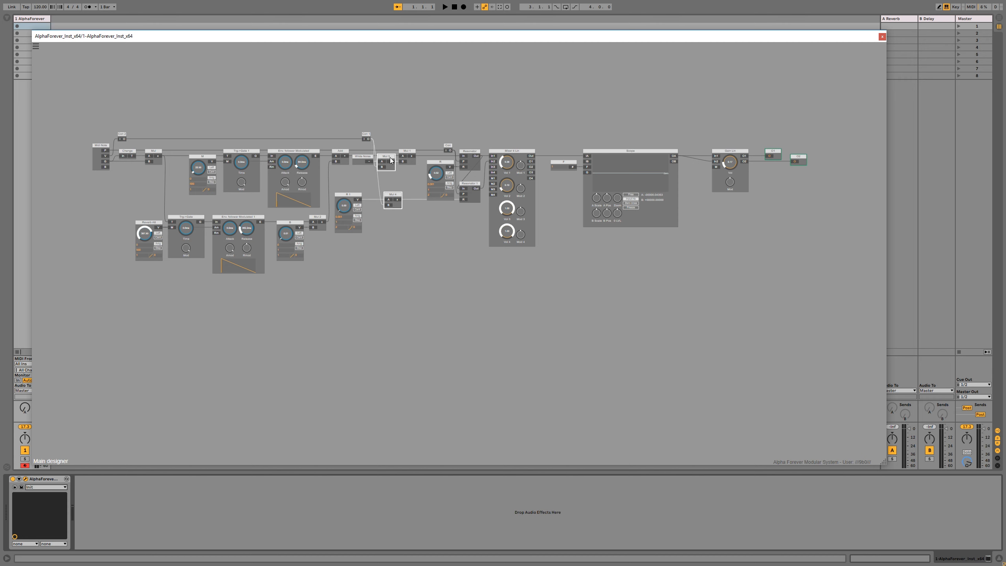
key(l)
click(394, 115)
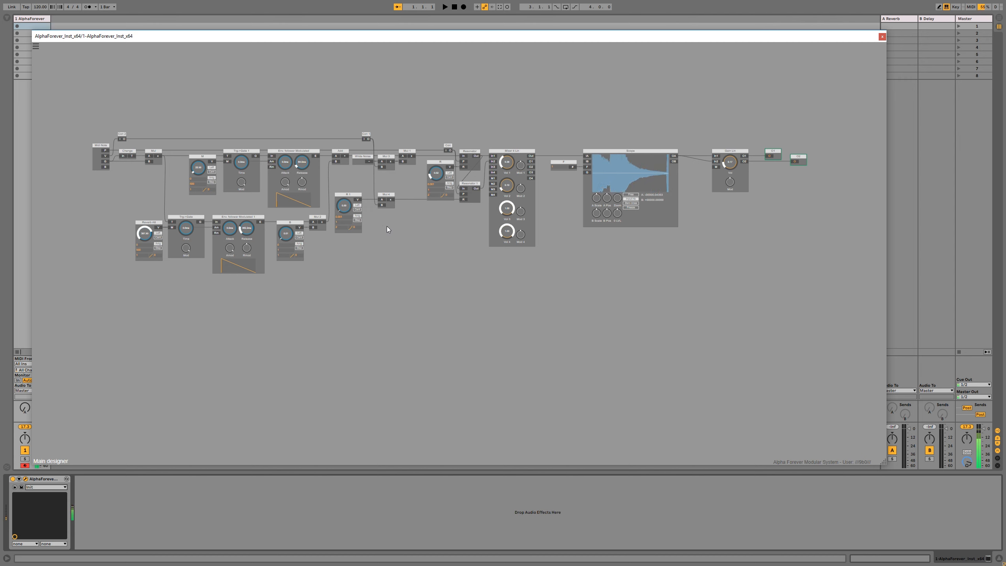
drag(444, 163, 435, 164)
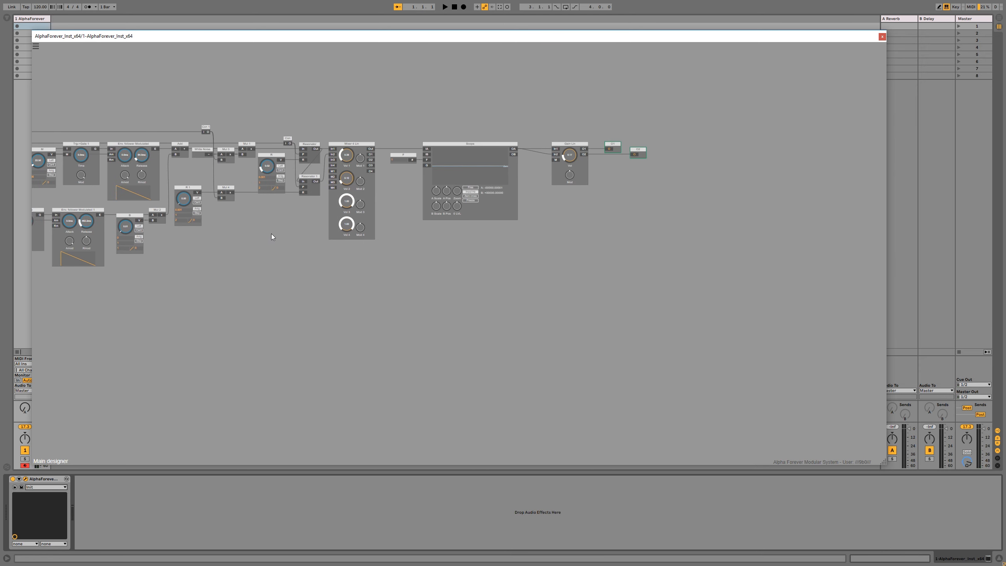
Step: Shift the Mul after R 1 towards Resonator 1 and add a Crossfade module below it
scroll(271, 234, up, 2)
drag(241, 222, 407, 258)
click(380, 214)
drag(379, 216, 402, 216)
right_click(371, 252)
text(cross)
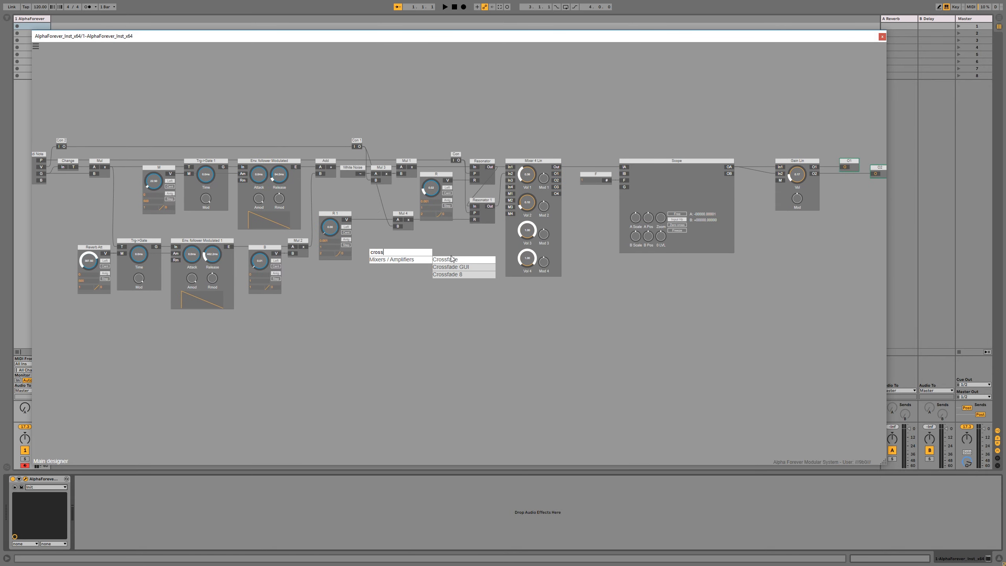
click(452, 259)
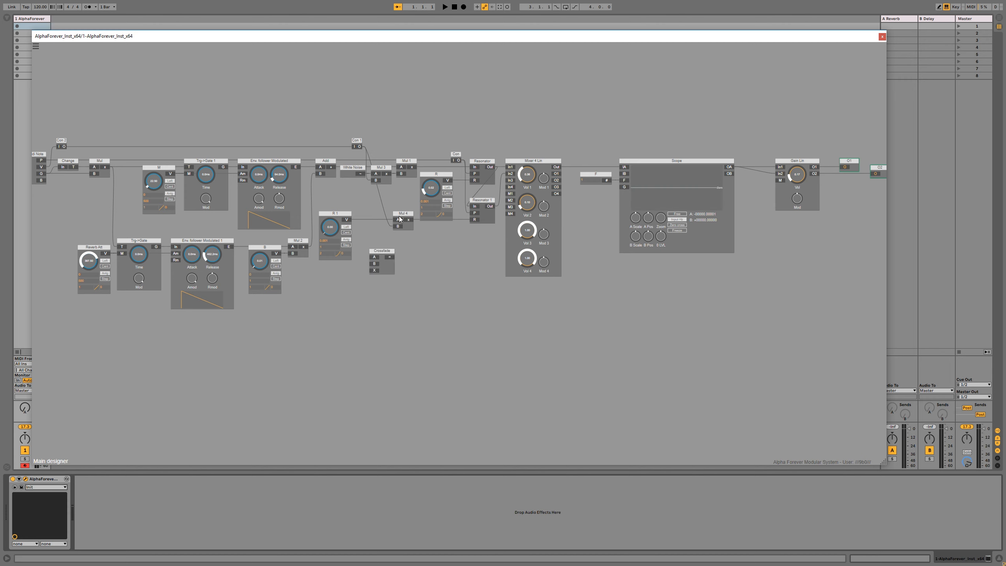
Step: Replace the Mul after R 1 with the Crossfade: R 1 into A, velocity Con into X, output to Resonator 1's R
click(401, 217)
key(Delete)
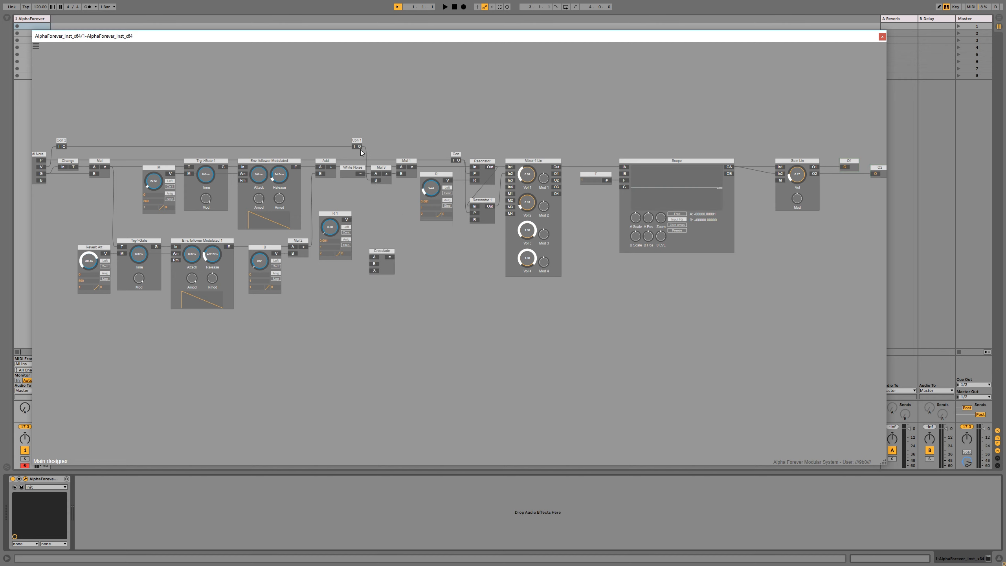
drag(361, 147, 472, 222)
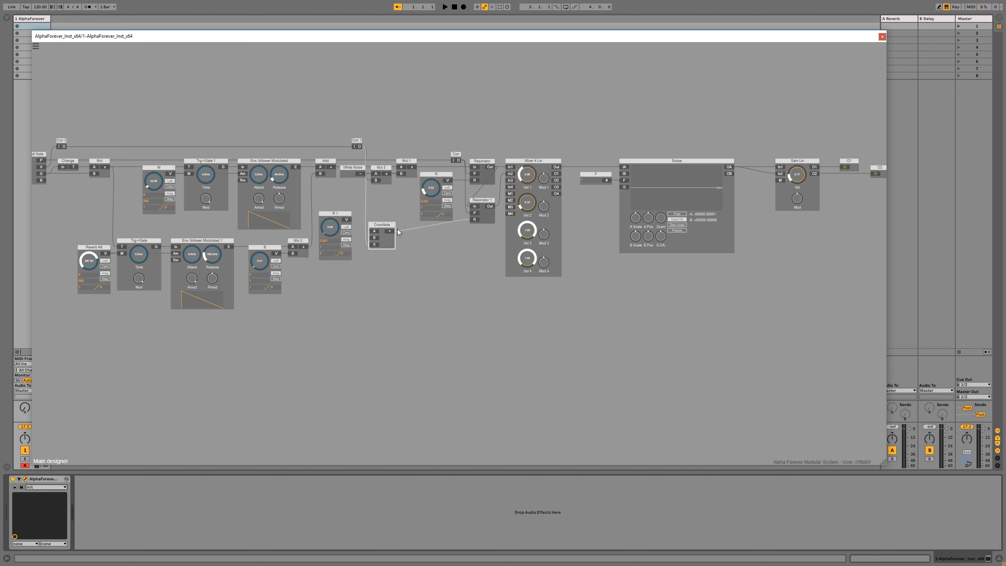
drag(391, 237, 356, 217)
click(353, 210)
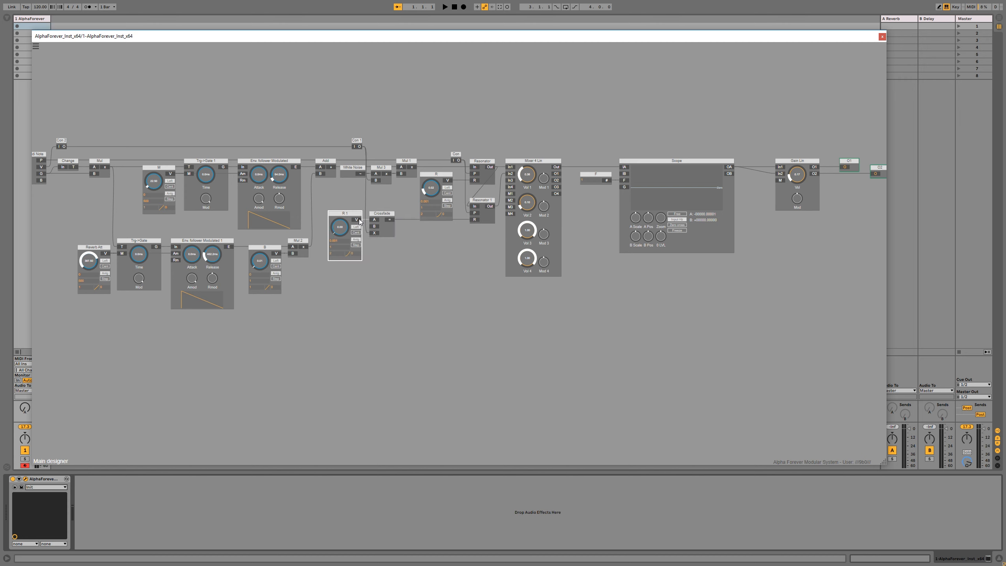
drag(355, 218, 343, 216)
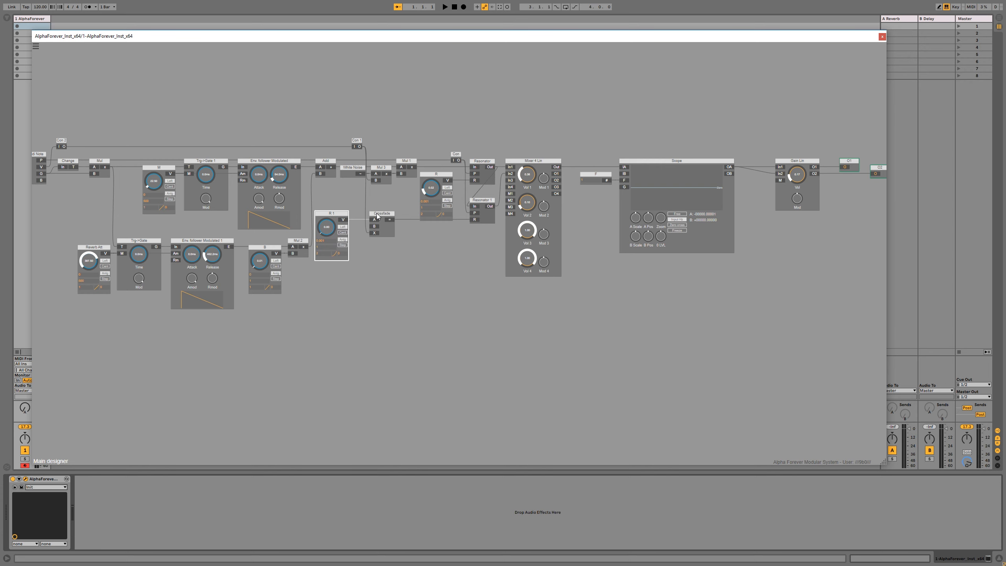
Step: Move the Crossfade and the modules from Mul 3 onward away from R 1 to make room for another controller
scroll(365, 199, down, 4)
drag(704, 260, 261, 73)
drag(271, 142, 299, 142)
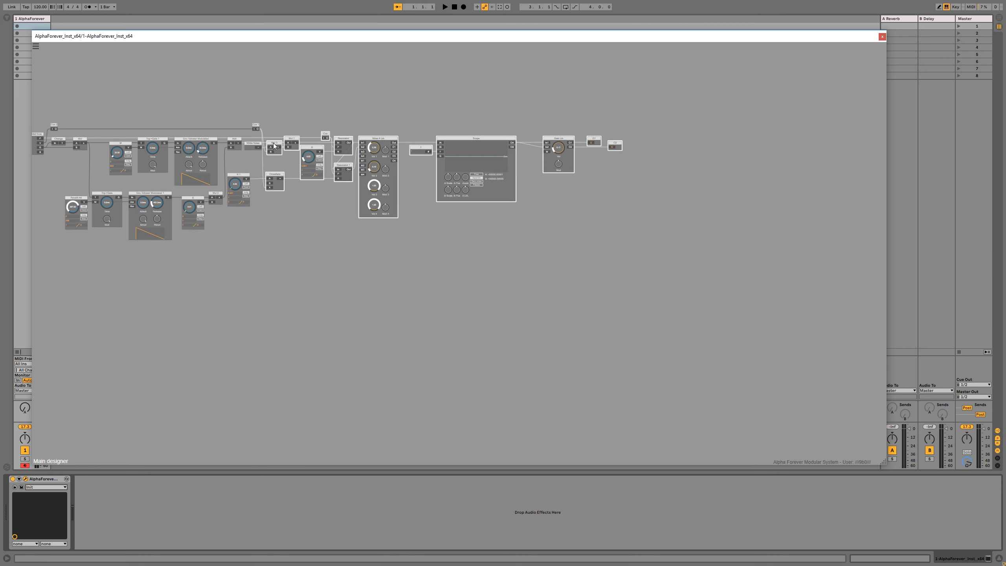
scroll(277, 133, up, 4)
drag(244, 119, 292, 122)
scroll(276, 222, up, 2)
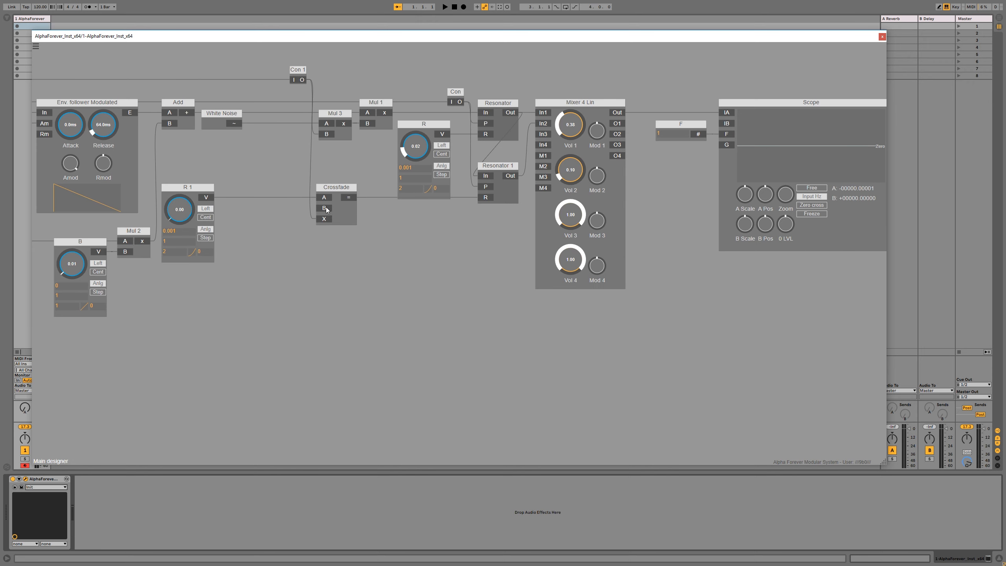
double_click(326, 208)
click(297, 199)
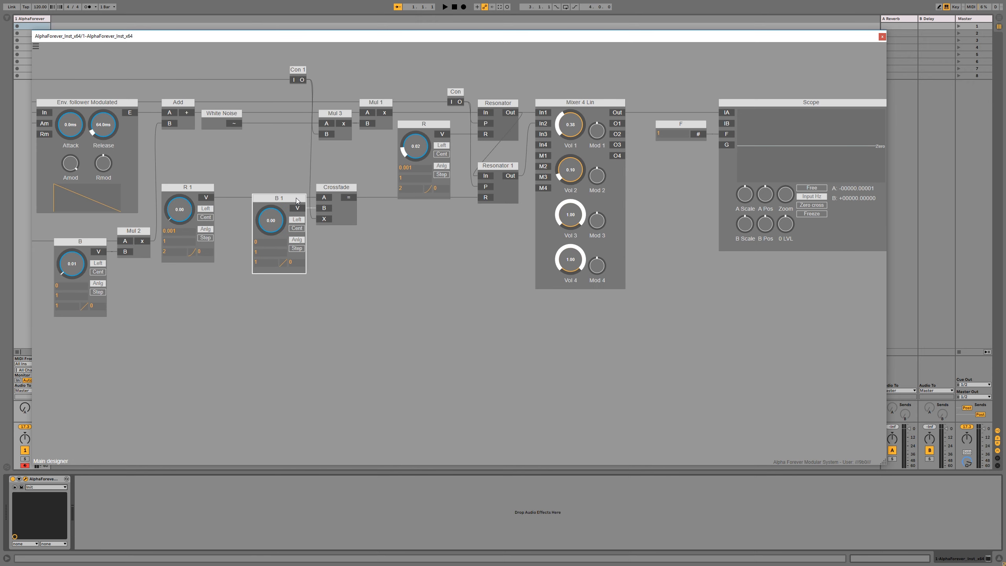
key(Delete)
Step: Duplicate R 1, connect the copy to the Crossfade's B input, and set R 1 to about 0.01
click(211, 188)
key(ctrl+c)
key(ctrl+v)
drag(233, 249, 270, 211)
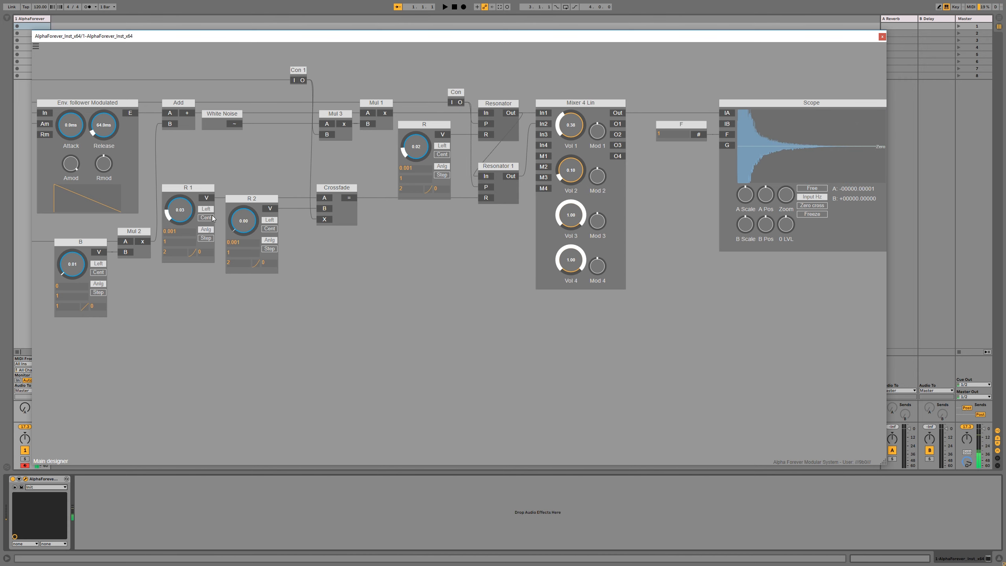
drag(175, 209, 179, 217)
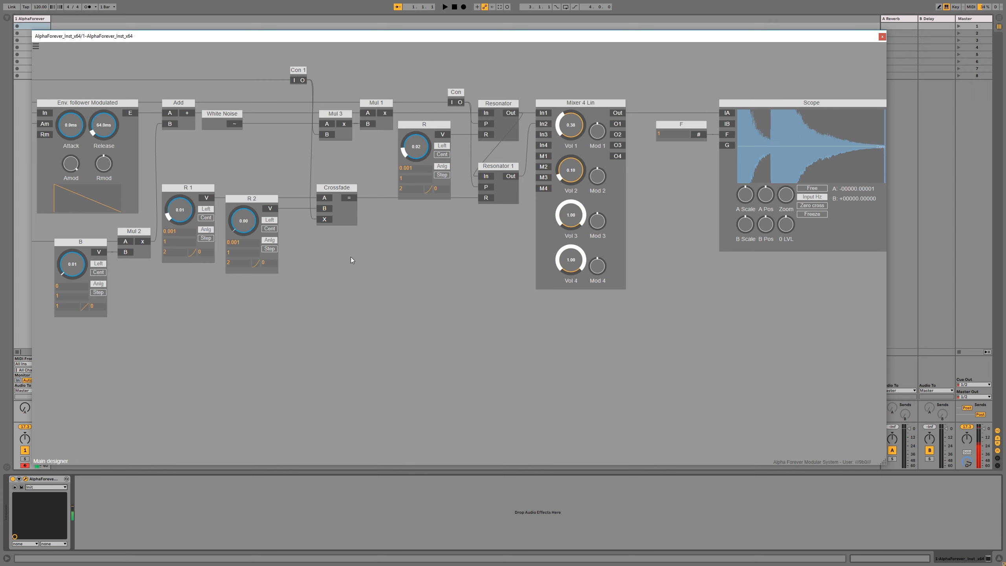
Step: Move the resonators, mixer, scope and output modules away from R to open a gap after it
scroll(359, 262, down, 1)
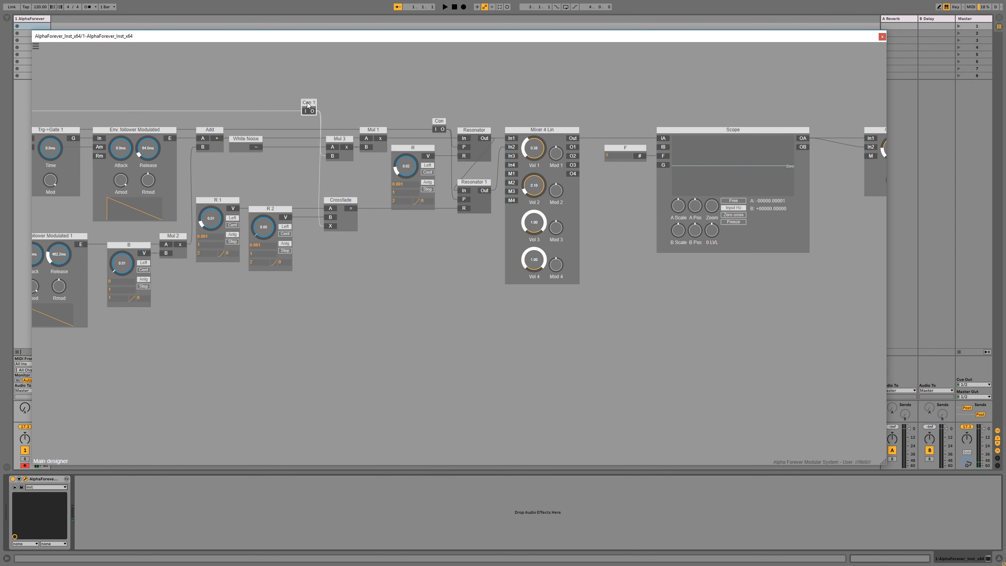
scroll(373, 96, down, 1)
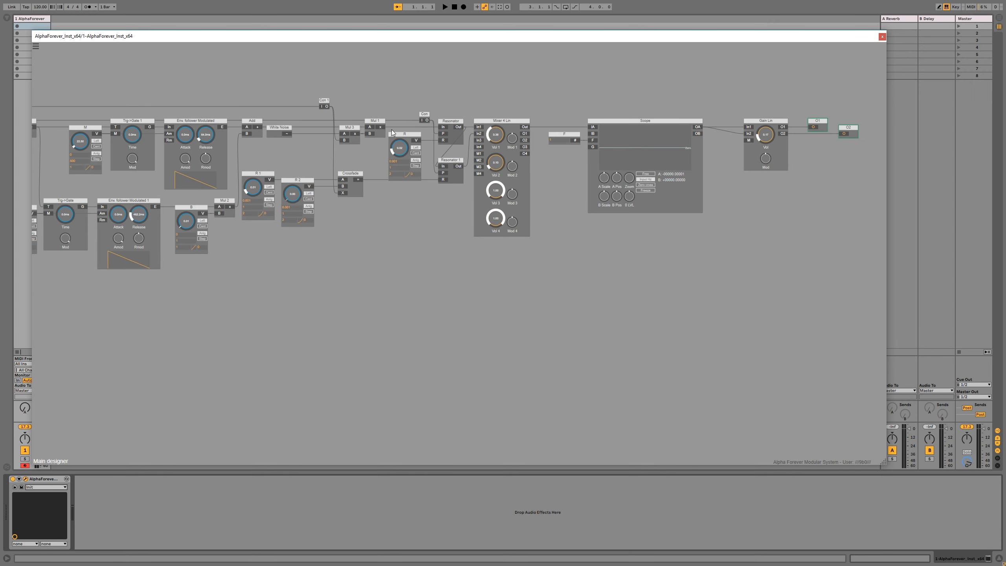
scroll(396, 114, down, 1)
drag(810, 266, 362, 69)
drag(365, 108, 491, 108)
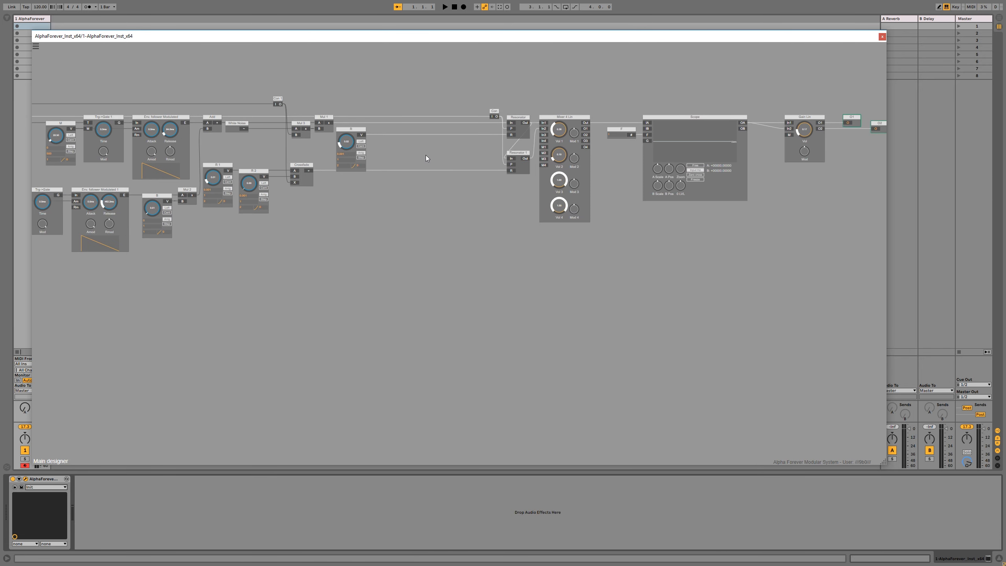
Step: Insert a Crossfade between R and Resonator's R input and place it close to the resonators
right_click(514, 135)
text(cross)
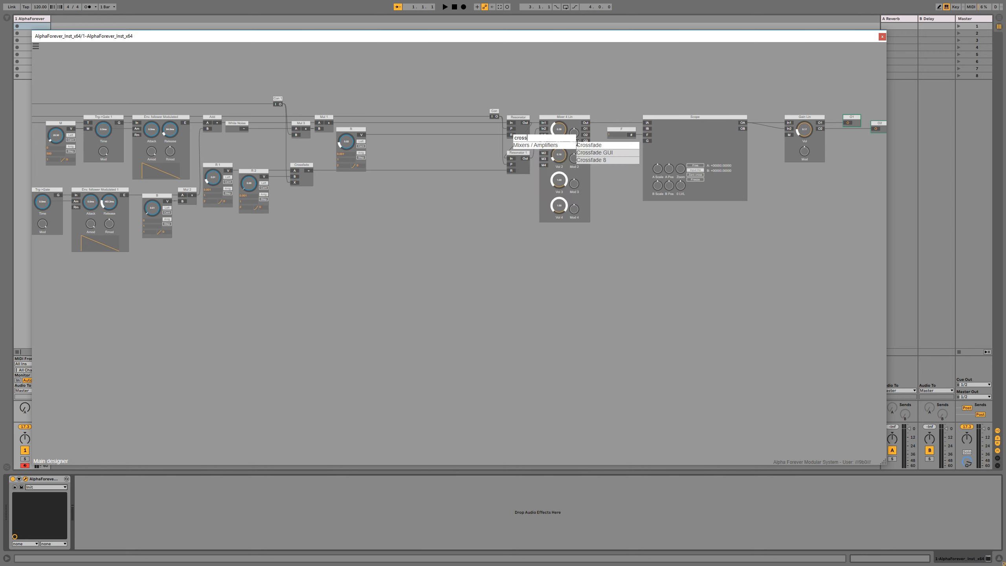
click(585, 148)
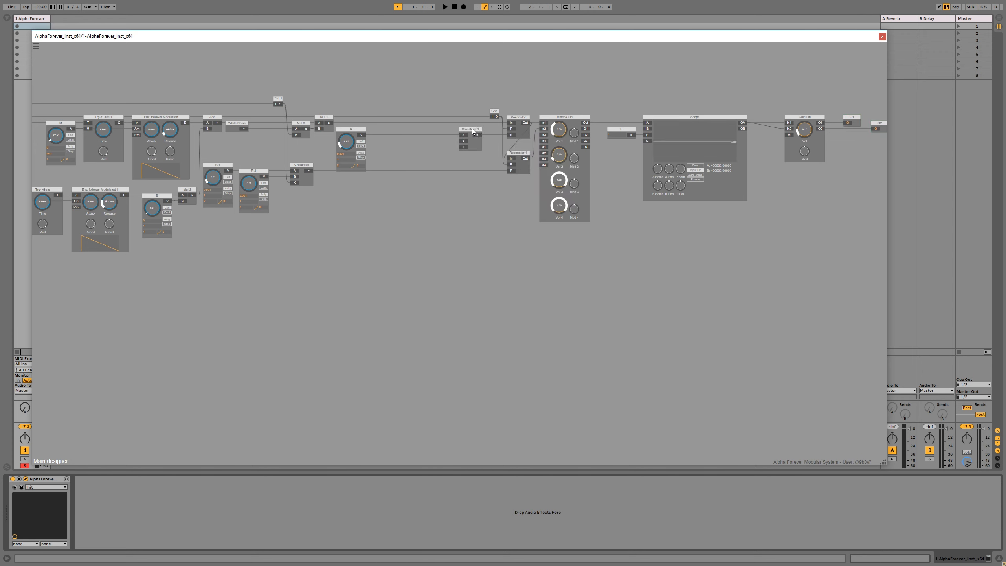
drag(473, 131, 487, 131)
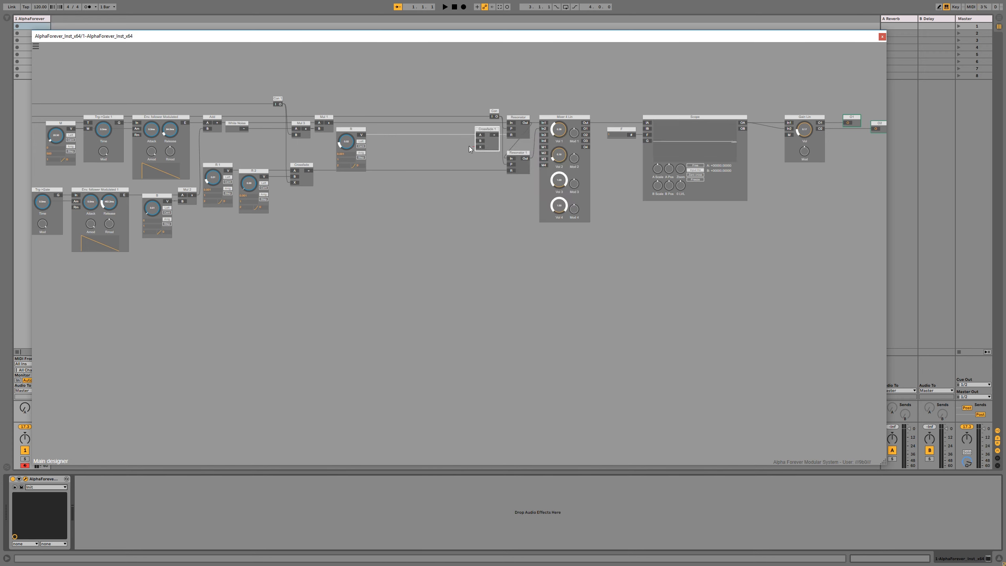
Step: Connect the velocity Con to the new Crossfade's X input through another Con placed above the chain
drag(281, 103, 481, 147)
right_click(481, 149)
mouse_move(511, 173)
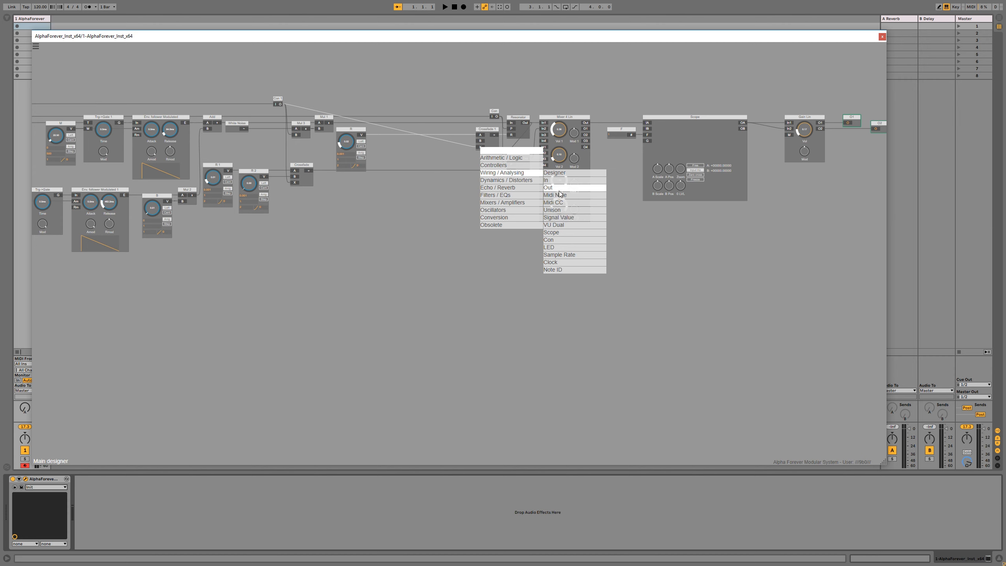
click(550, 240)
drag(445, 147, 396, 127)
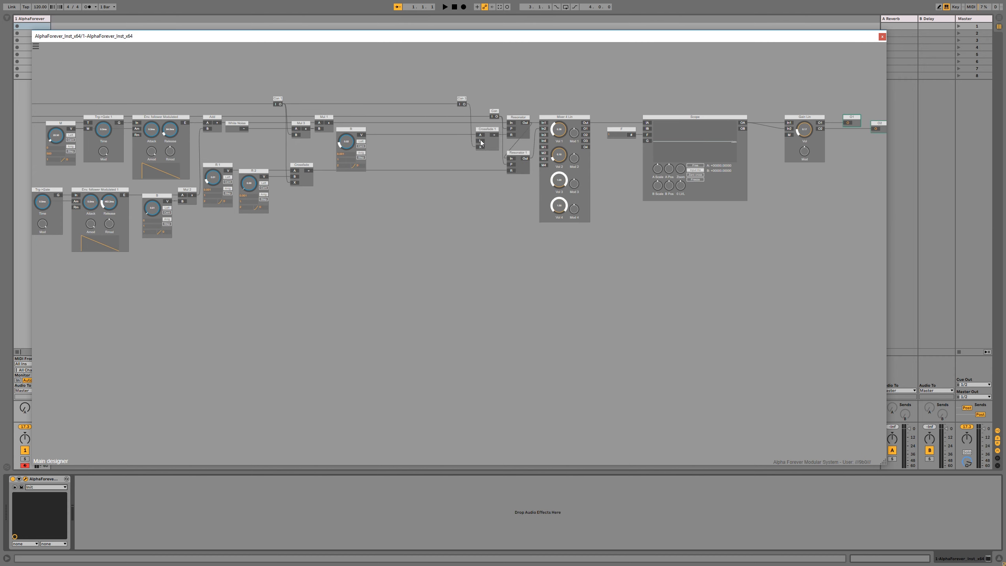
Step: Create a controller on the new Crossfade's B input, edit its lower range limit, and turn its knob up
double_click(480, 140)
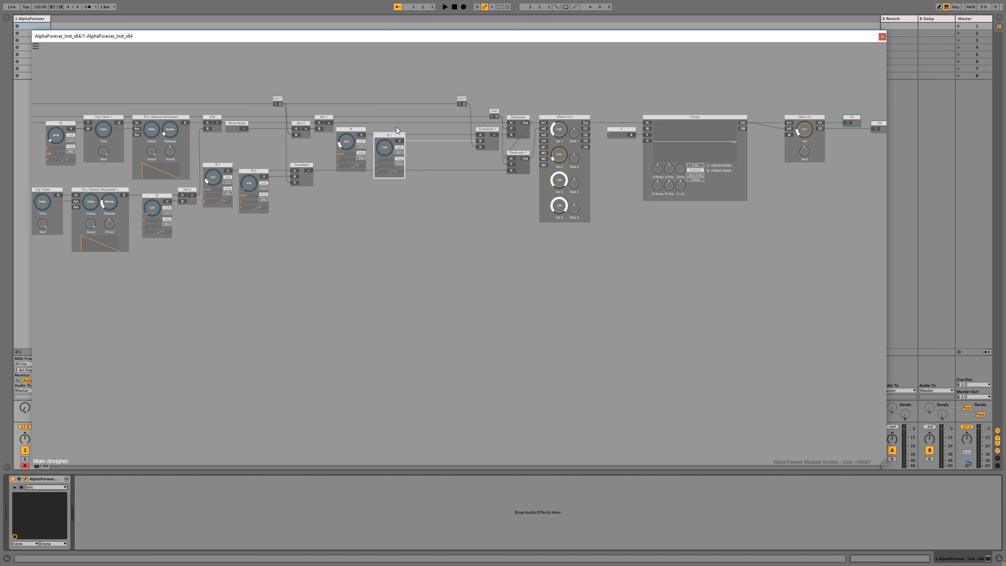
double_click(381, 161)
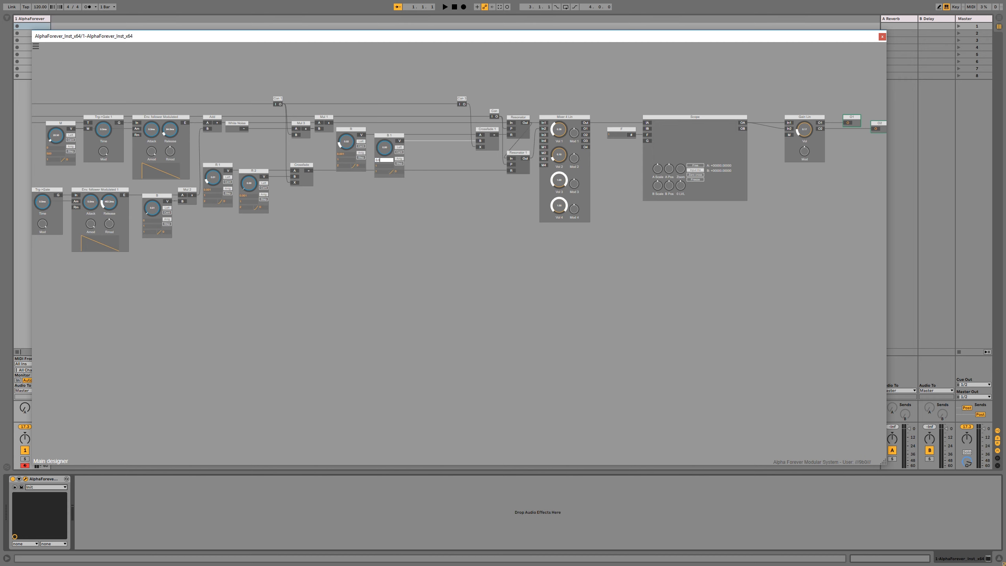
text(2)
key(Return)
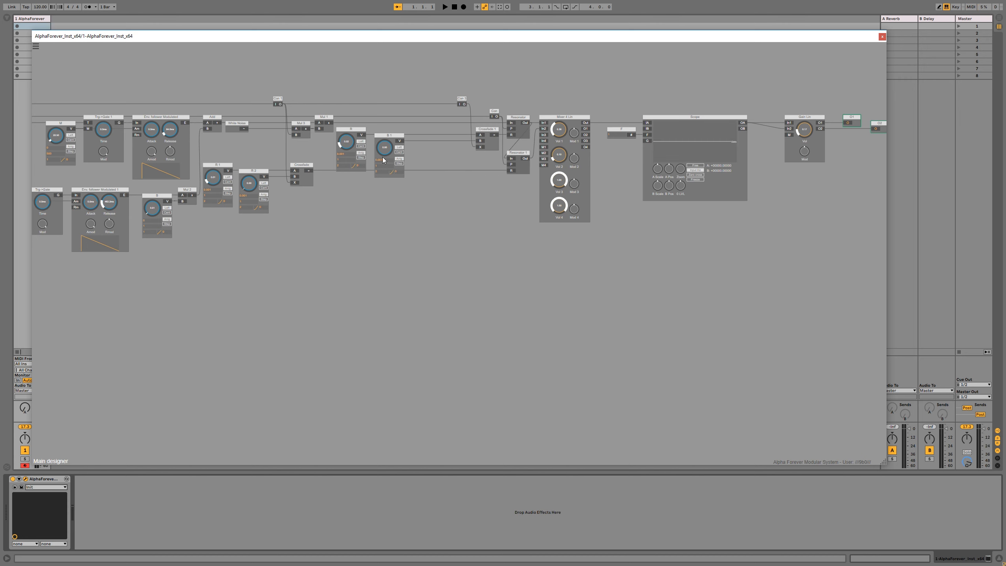
drag(388, 147, 393, 121)
click(343, 149)
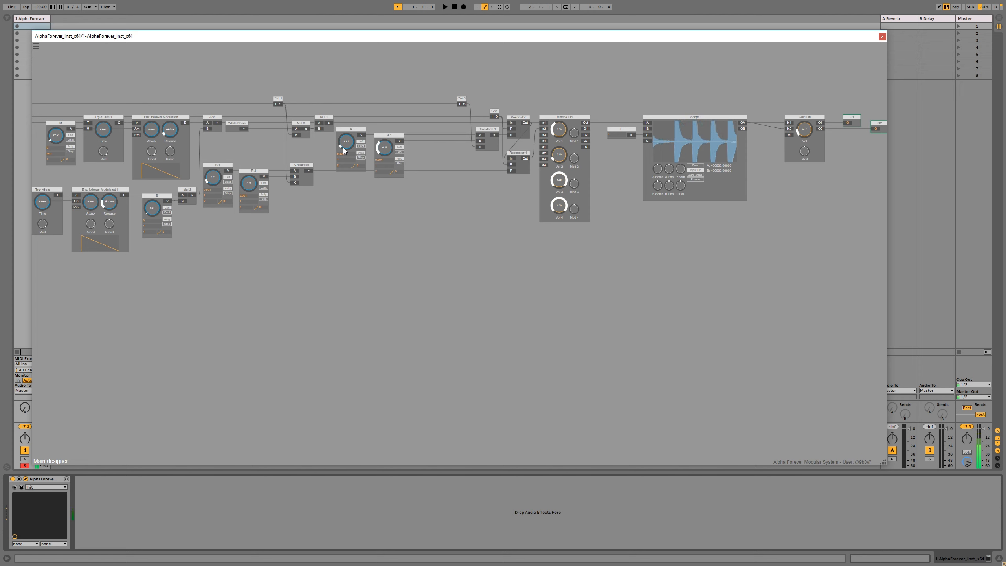
Step: Turn down the M controller and readjust the Release of the Env. follower Modulated feeding the Add module
drag(170, 131, 171, 138)
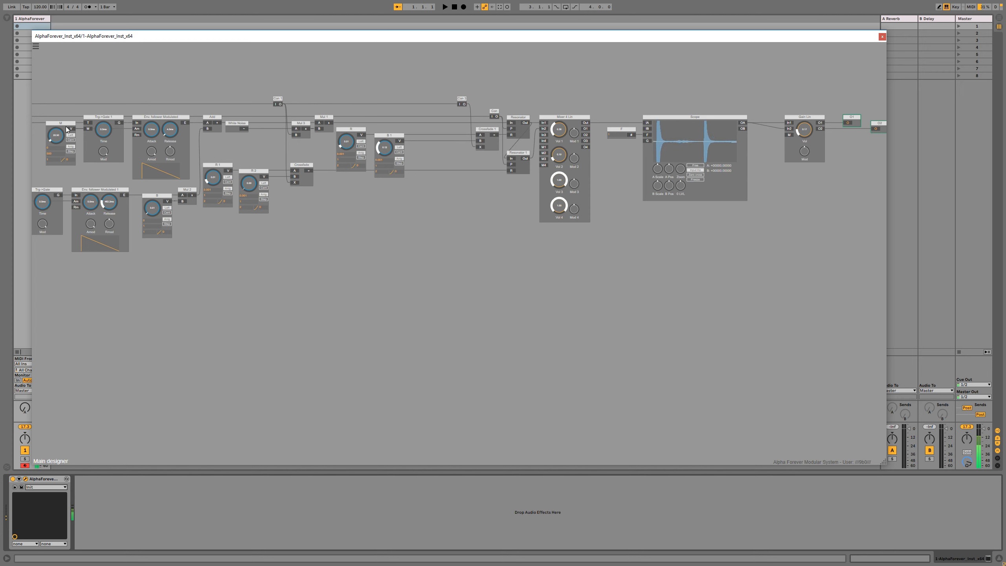
drag(62, 137, 66, 145)
drag(171, 128, 179, 136)
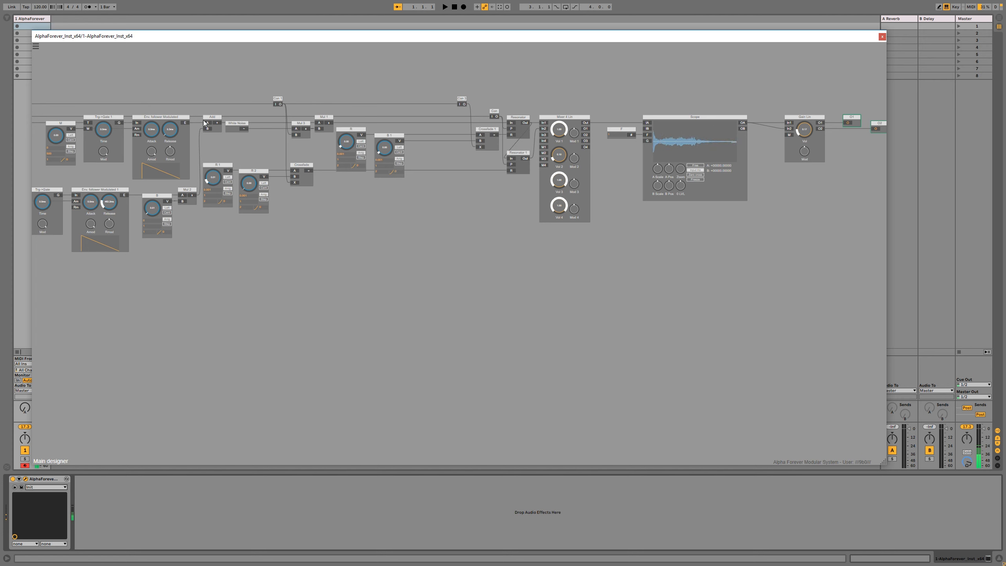
drag(165, 133, 171, 126)
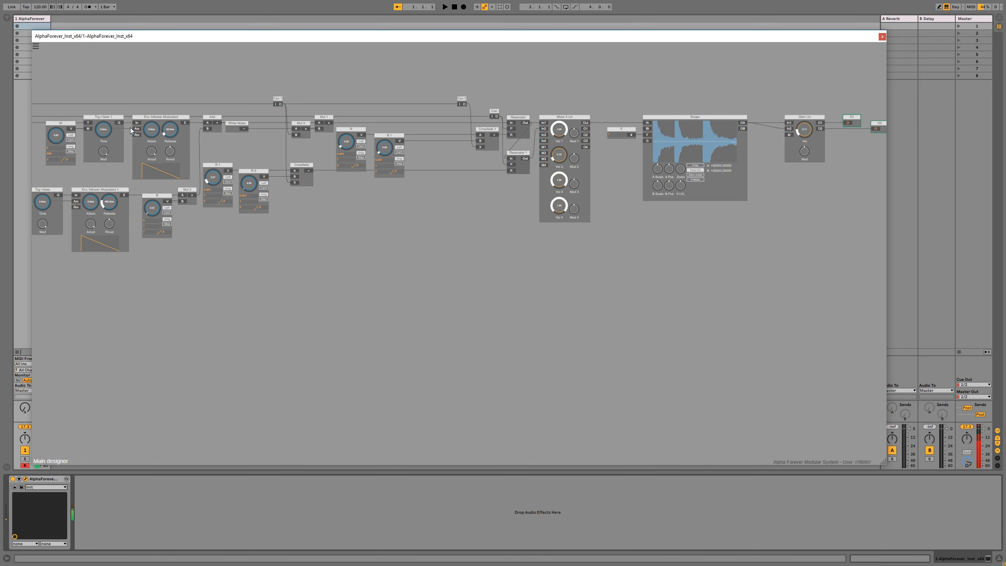
Step: Move all modules from the MIDI note to R 2 away from Mul 3 to open a gap after White Noise
scroll(247, 147, down, 4)
drag(248, 149, 487, 151)
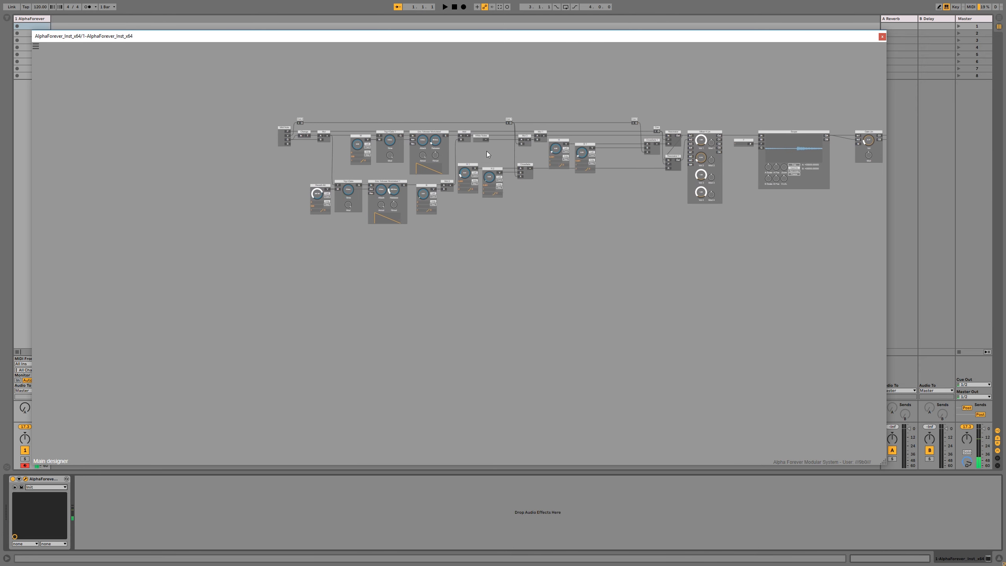
scroll(487, 151, down, 1)
drag(264, 101, 503, 235)
drag(494, 170, 410, 168)
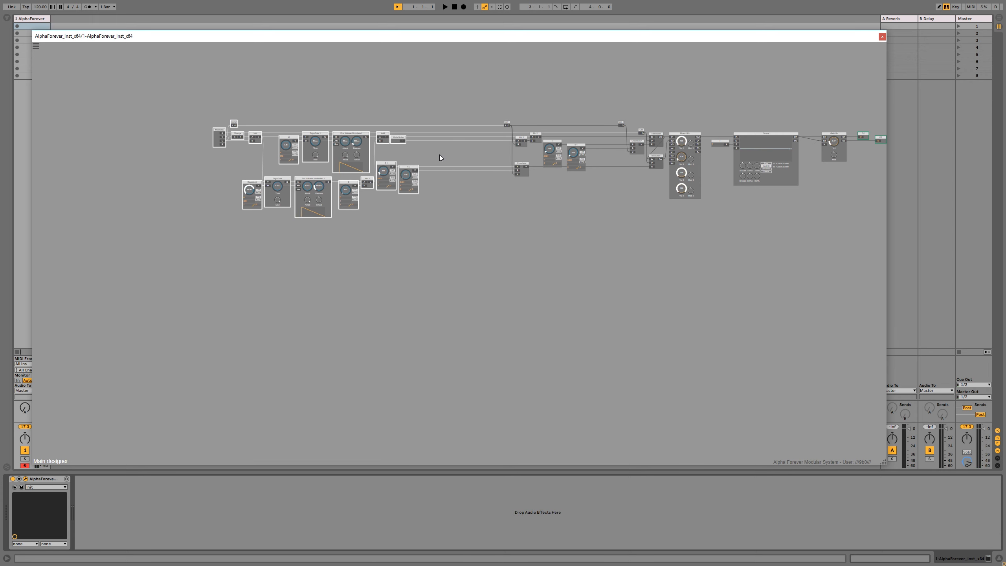
click(444, 152)
Step: Insert a Filter 1P between White Noise and Mul 3 and place it just before Mul 3
scroll(438, 152, up, 2)
right_click(390, 140)
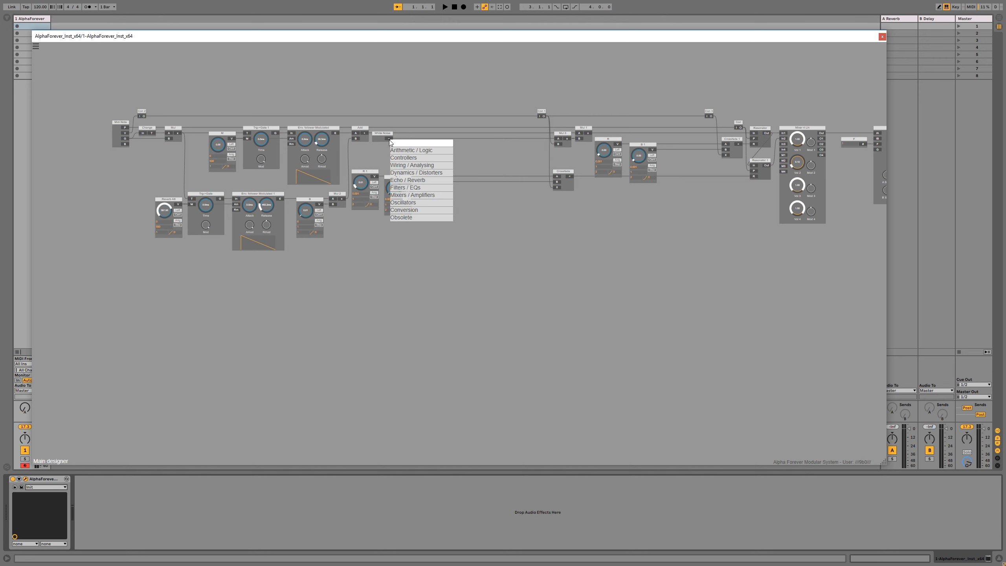
text(filte)
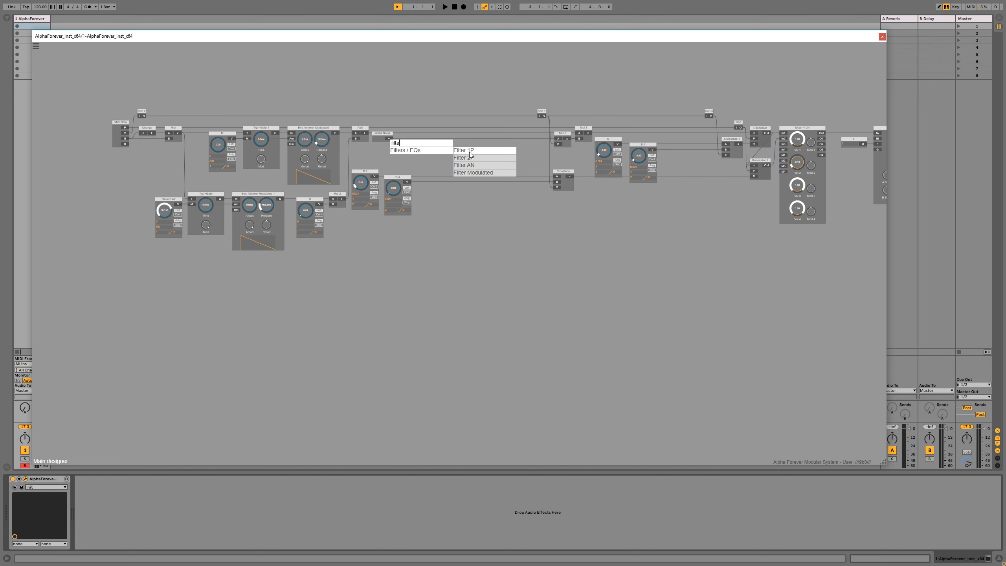
click(470, 151)
drag(390, 137, 516, 138)
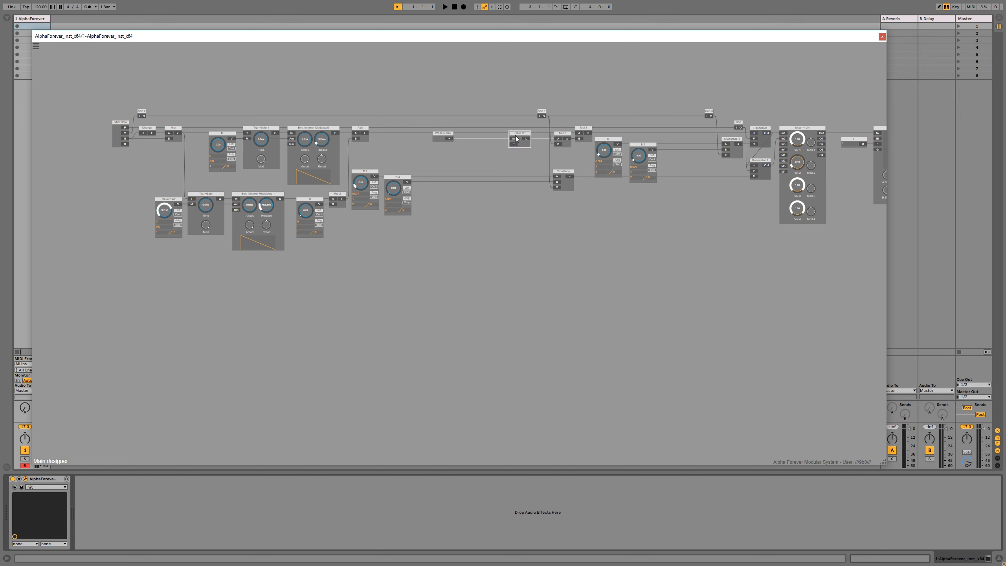
Step: Add a Crossfade before the Filter 1P and connect its output to the filter's frequency input
double_click(459, 153)
text(cros)
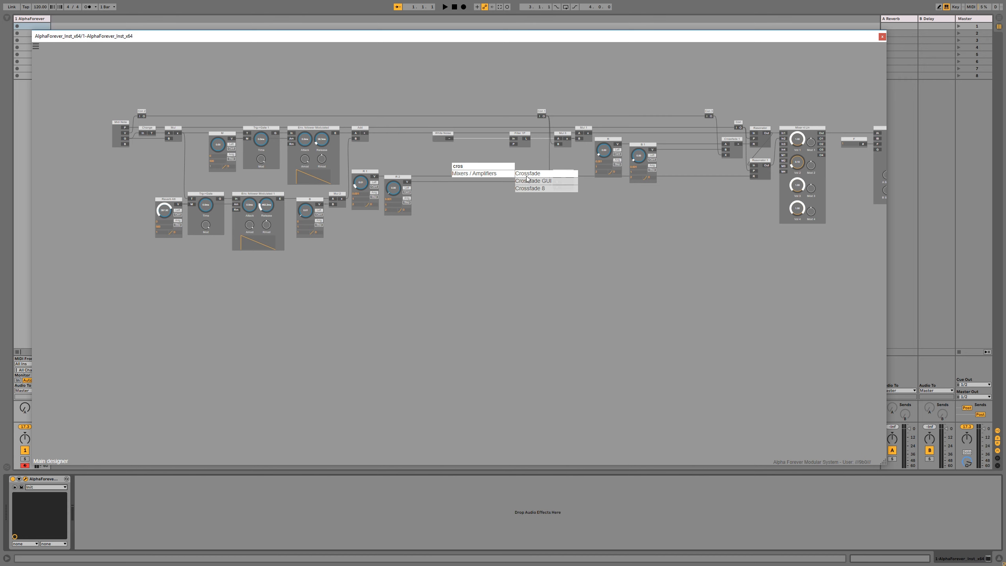
click(527, 176)
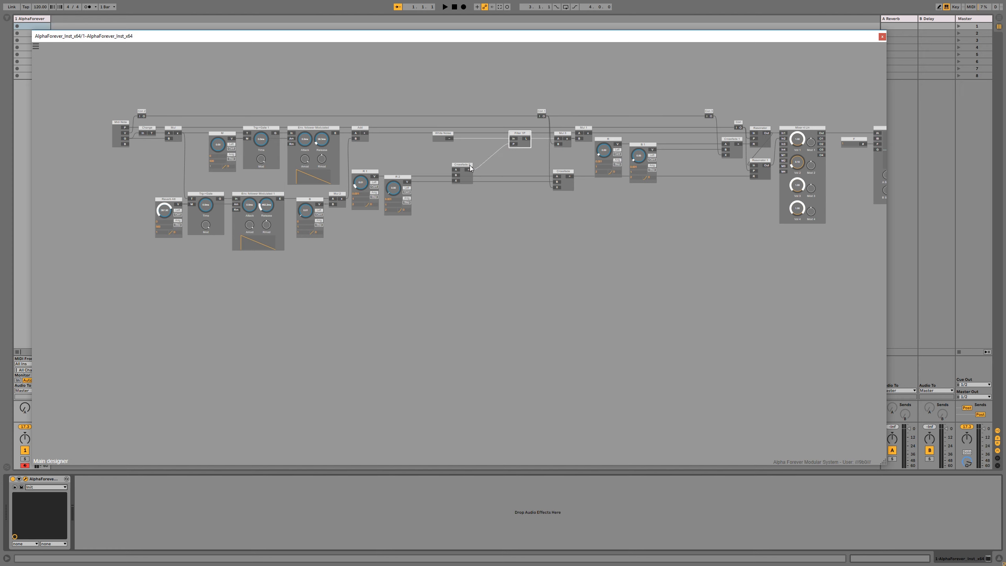
drag(466, 167, 491, 143)
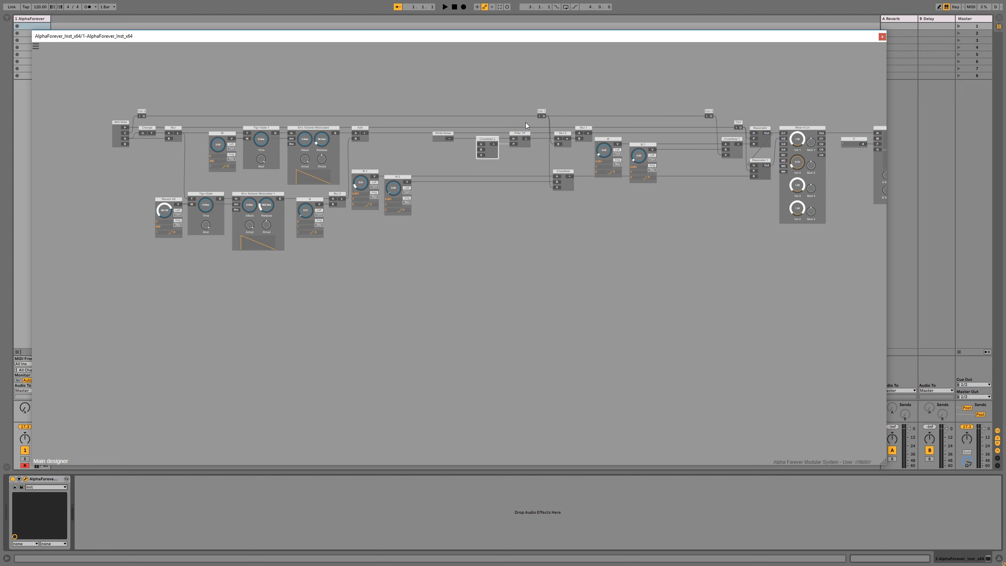
Step: Insert a Con into the velocity cable above the filter and connect it to the filter Crossfade's X input
right_click(538, 114)
mouse_move(561, 141)
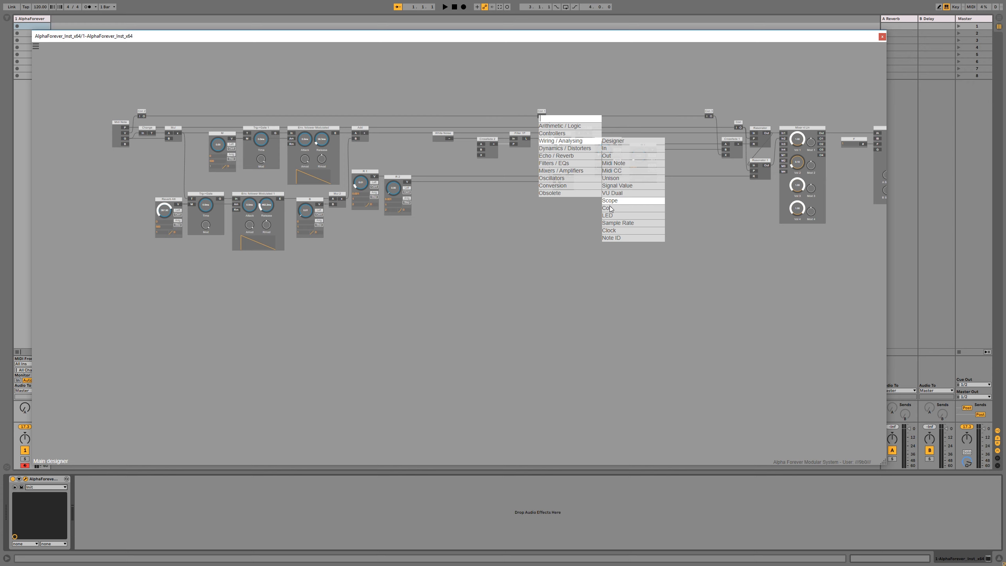
click(610, 208)
drag(543, 114, 480, 154)
click(492, 93)
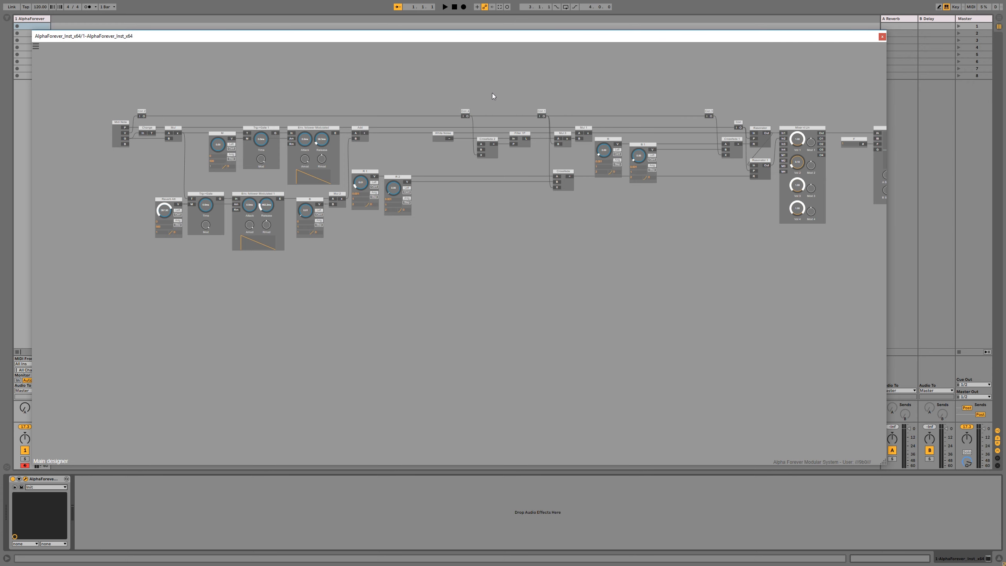
scroll(486, 96, up, 2)
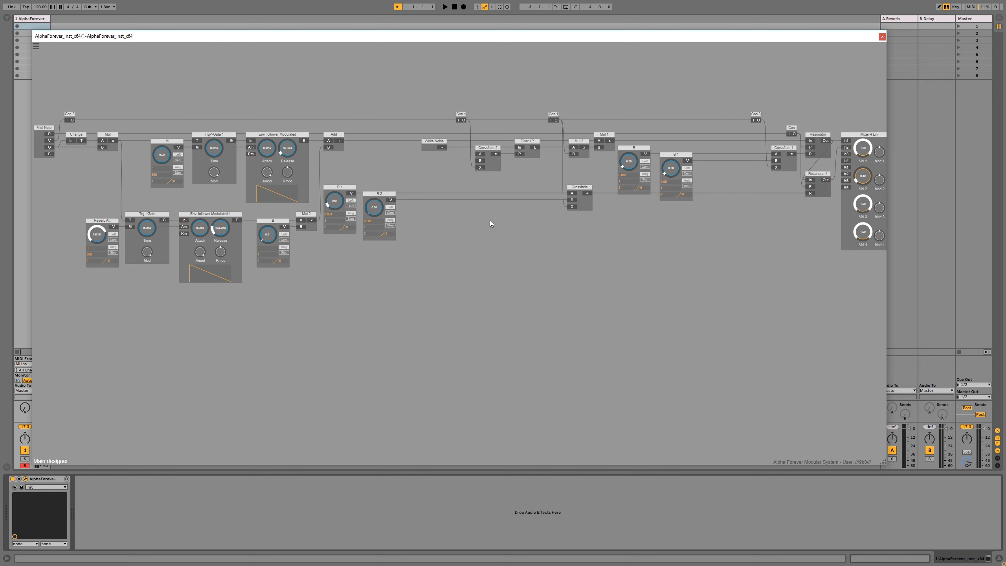
Step: Add a constant to the A input of the noise filter's Crossfade and set it to 80
scroll(490, 224, up, 1)
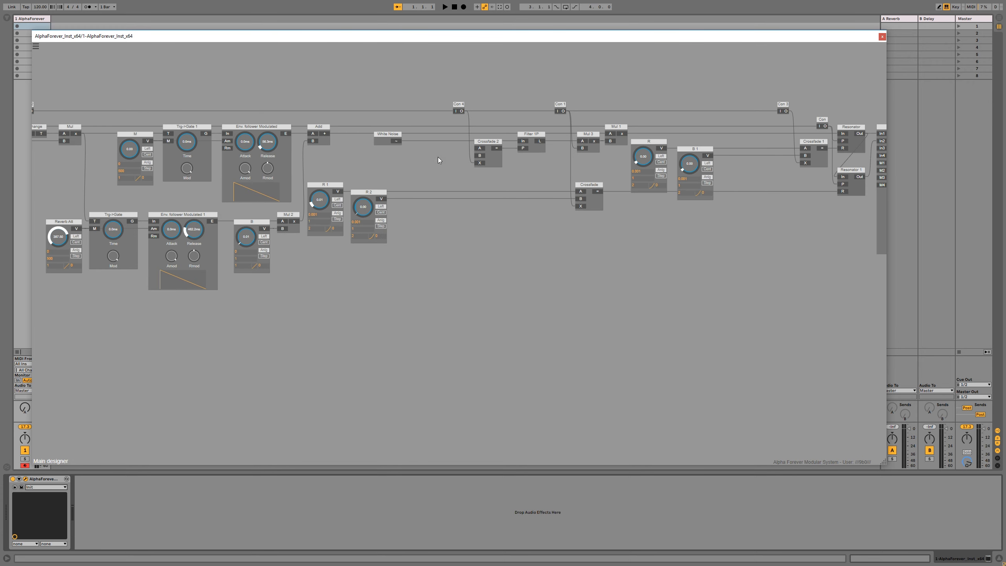
double_click(480, 149)
drag(446, 142, 434, 142)
click(412, 149)
text(80)
key(Return)
Step: Add a second constant to the B input of the filter's Crossfade and enter its value
double_click(481, 155)
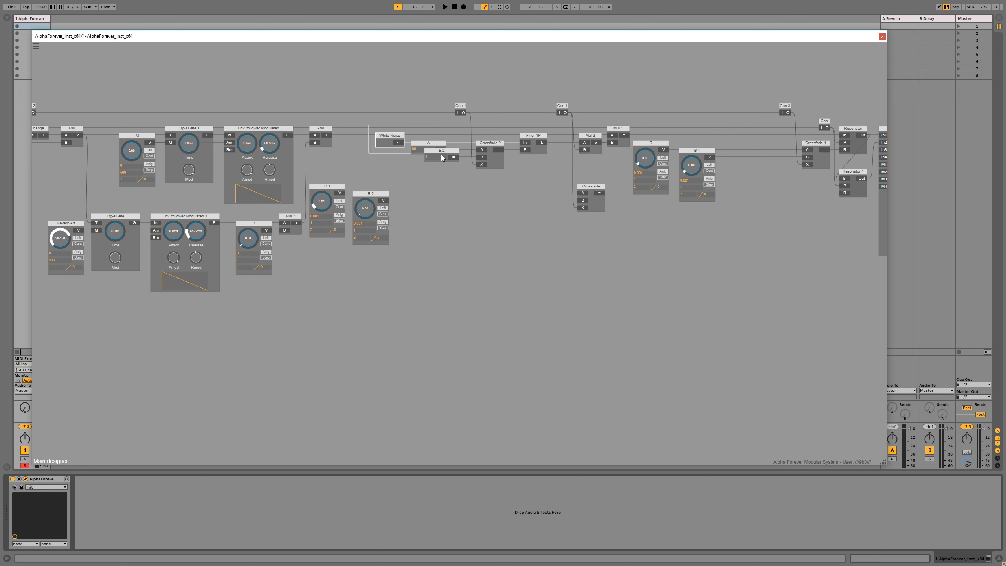
drag(442, 155, 407, 142)
click(411, 136)
click(436, 157)
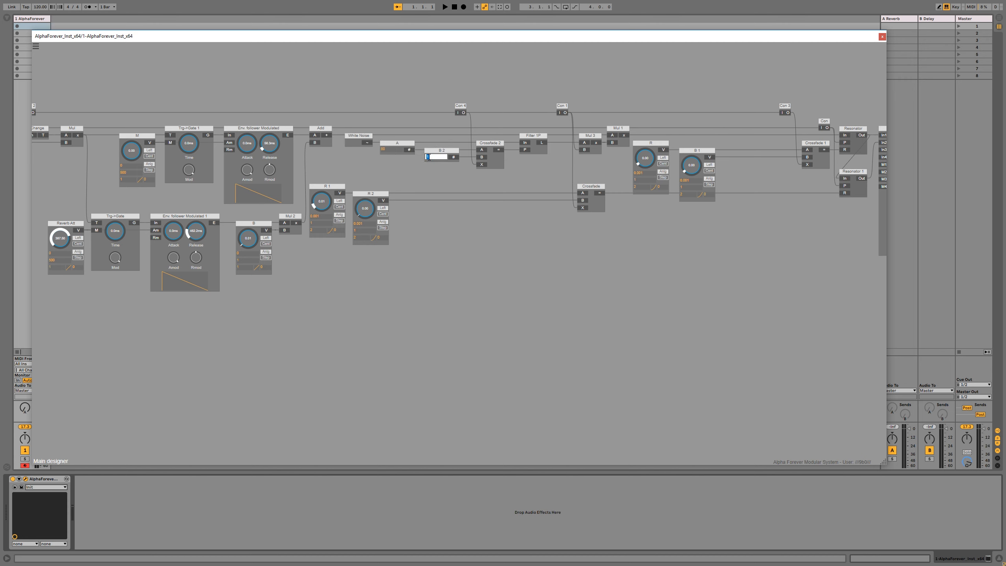
key(Return)
Step: Lower the output level on the gain module after the Scope
scroll(440, 238, down, 5)
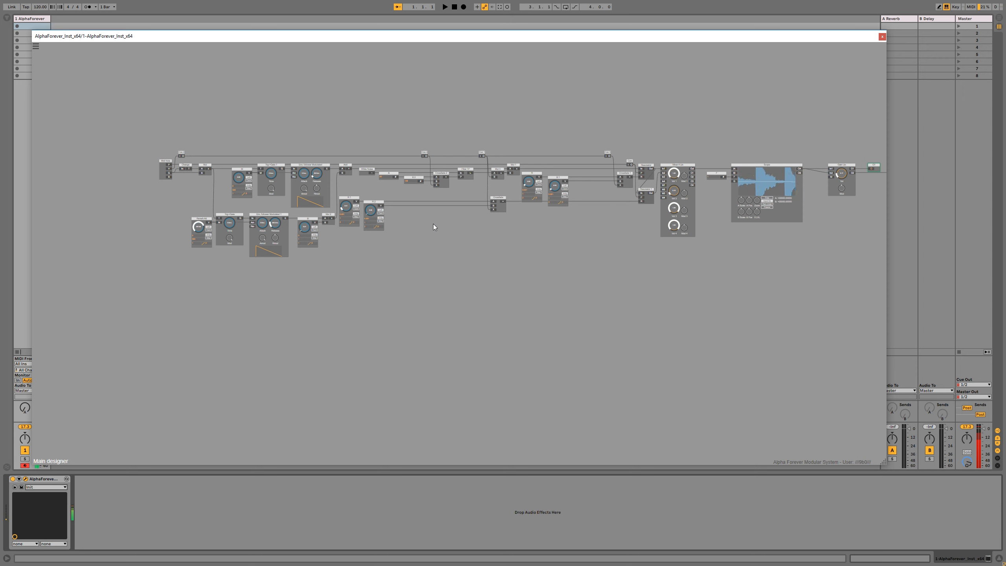
drag(845, 173, 845, 179)
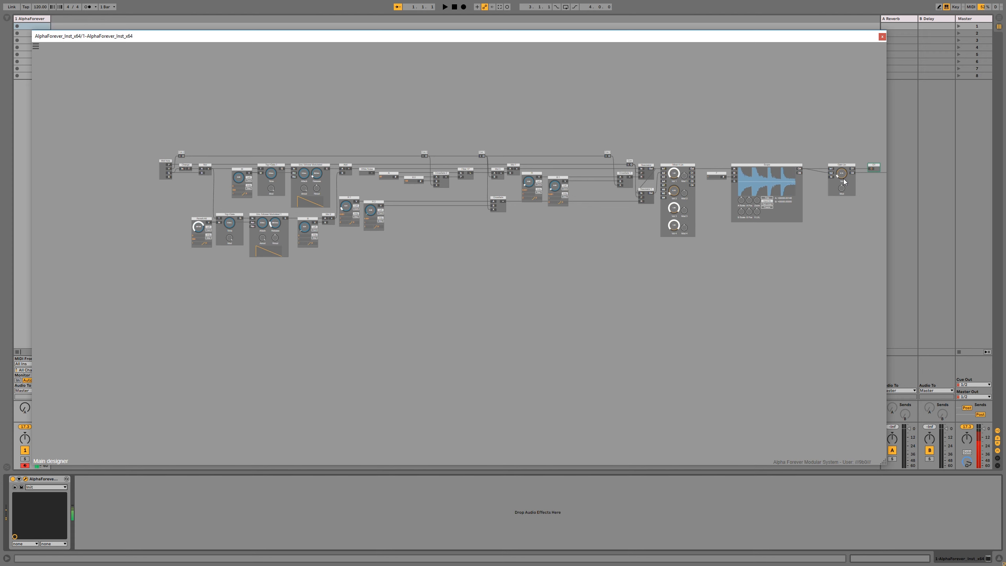
scroll(610, 231, down, 3)
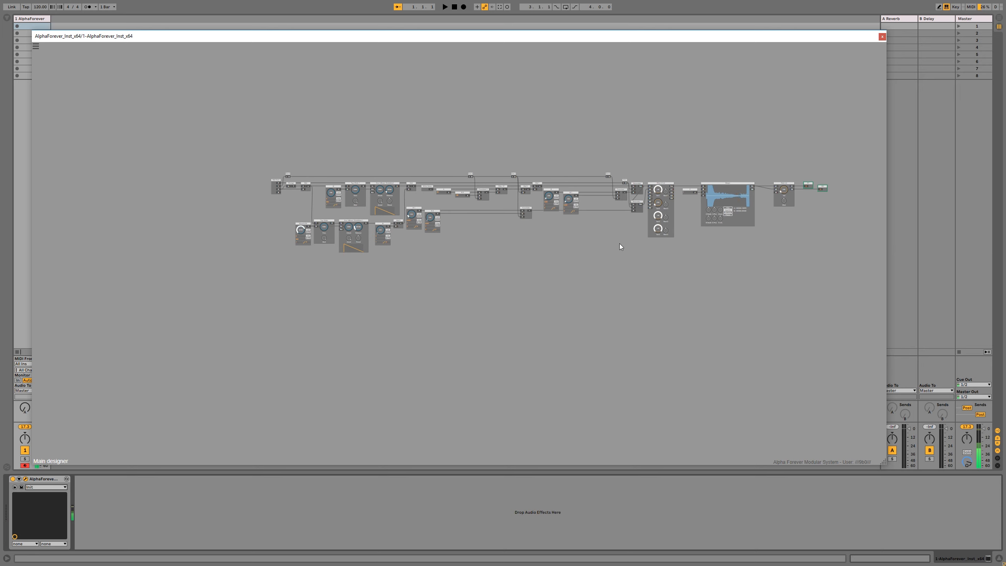
Step: Move the group from Crossfade 1 and the resonators through the outputs closer to the R and B 1 controls
drag(745, 250, 476, 143)
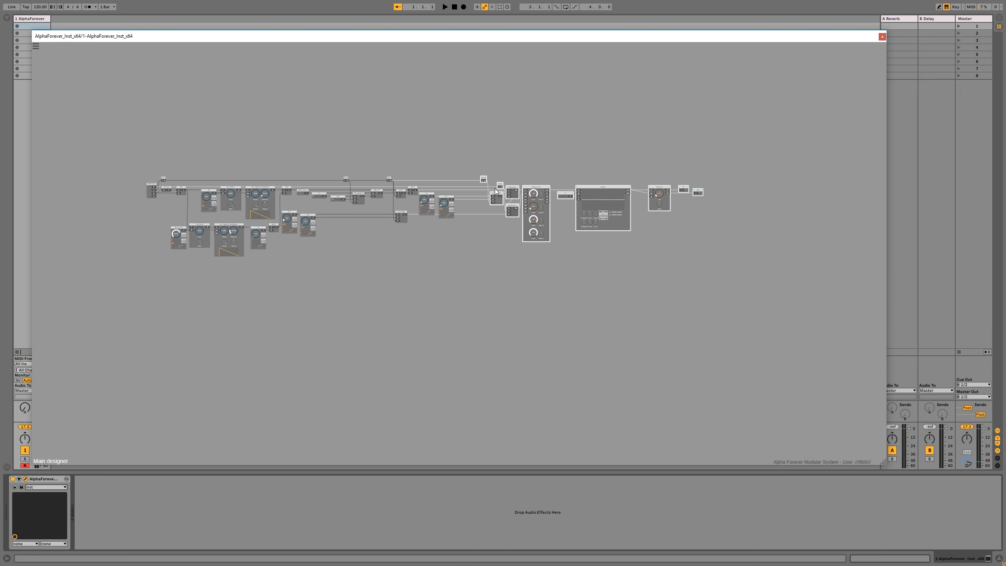
drag(498, 196, 465, 196)
scroll(266, 290, up, 5)
drag(289, 285, 372, 292)
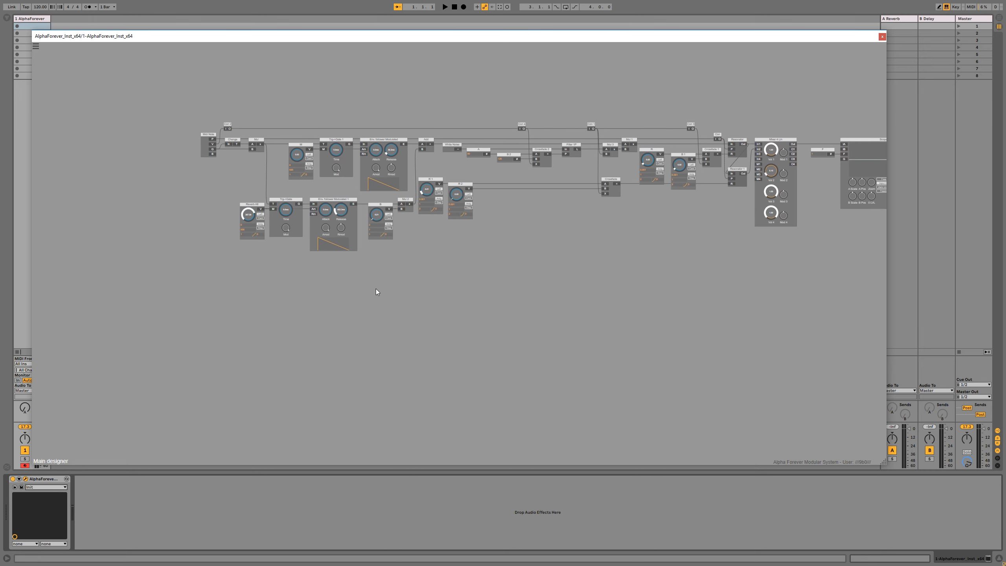
scroll(376, 289, up, 3)
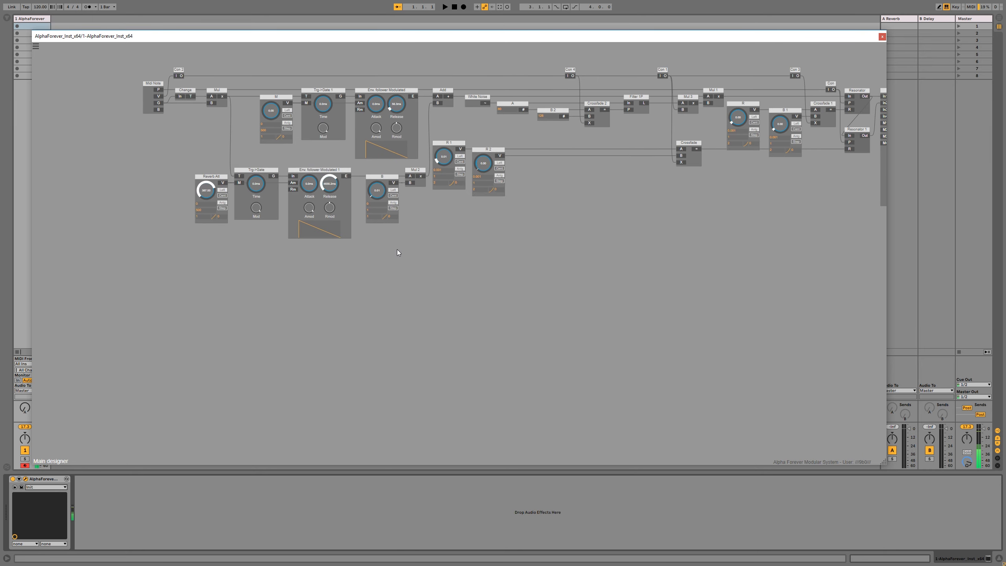
Step: Raise the maximum value of the Reverb Att control and turn its knob up
scroll(462, 229, down, 2)
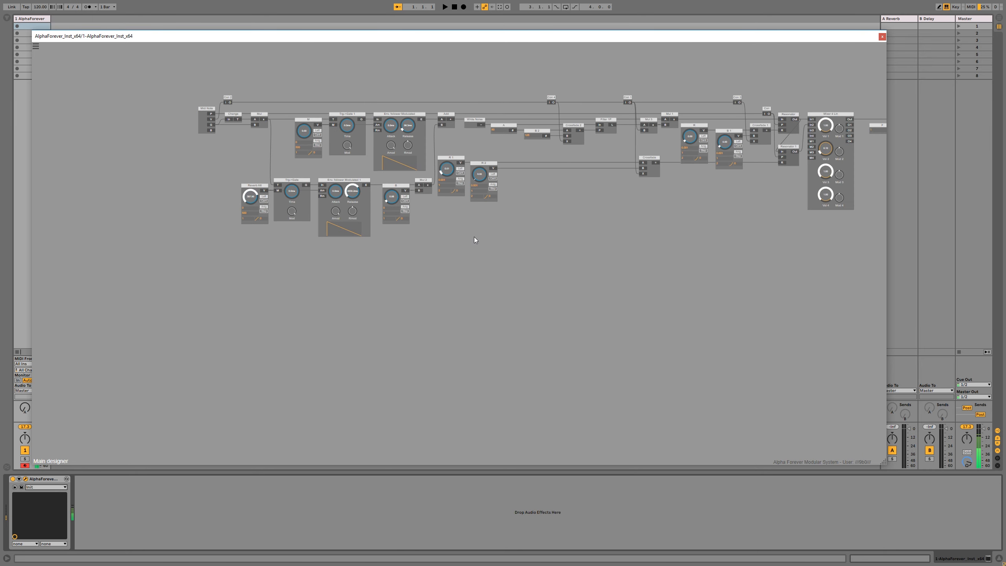
scroll(474, 237, down, 3)
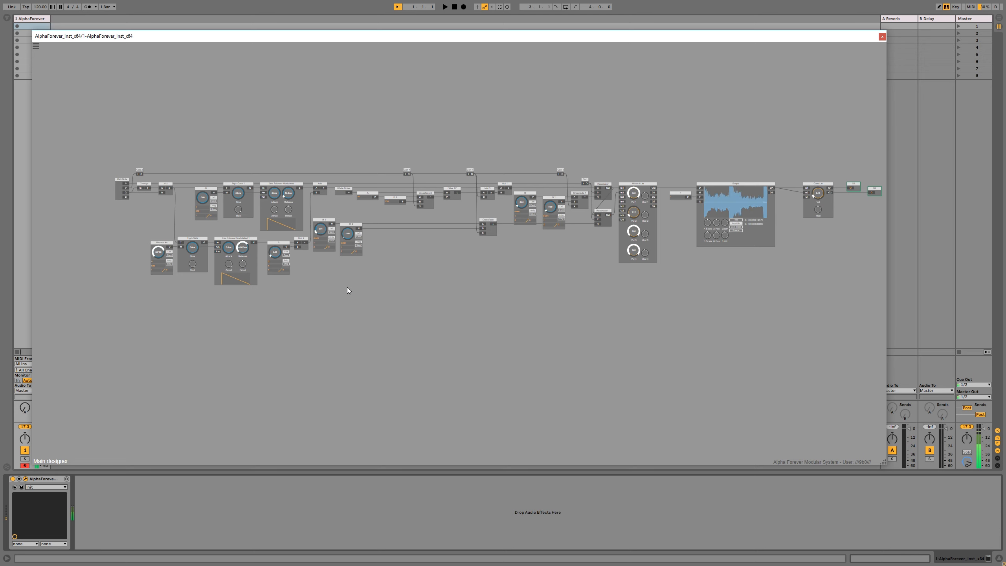
drag(412, 290, 375, 297)
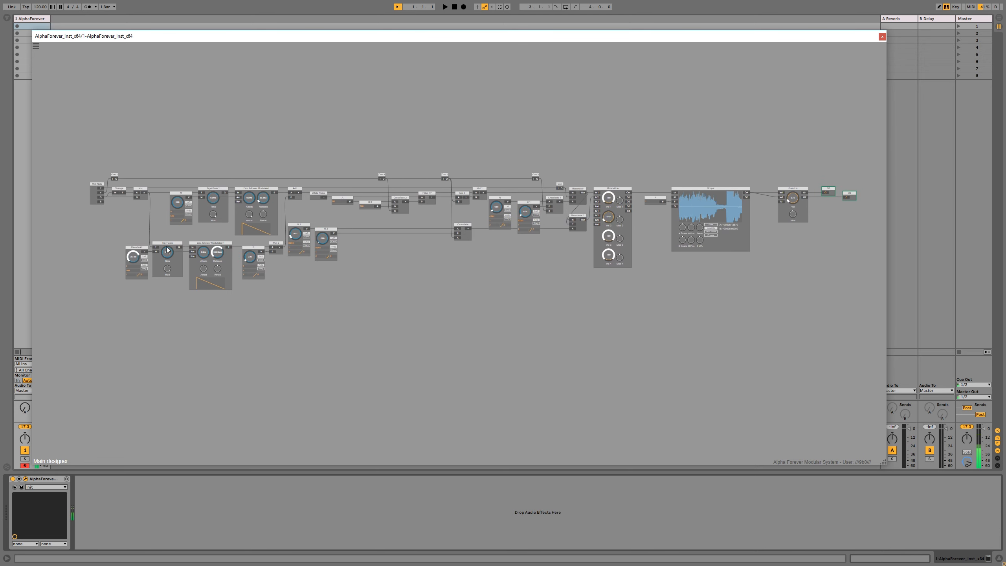
drag(139, 259, 137, 320)
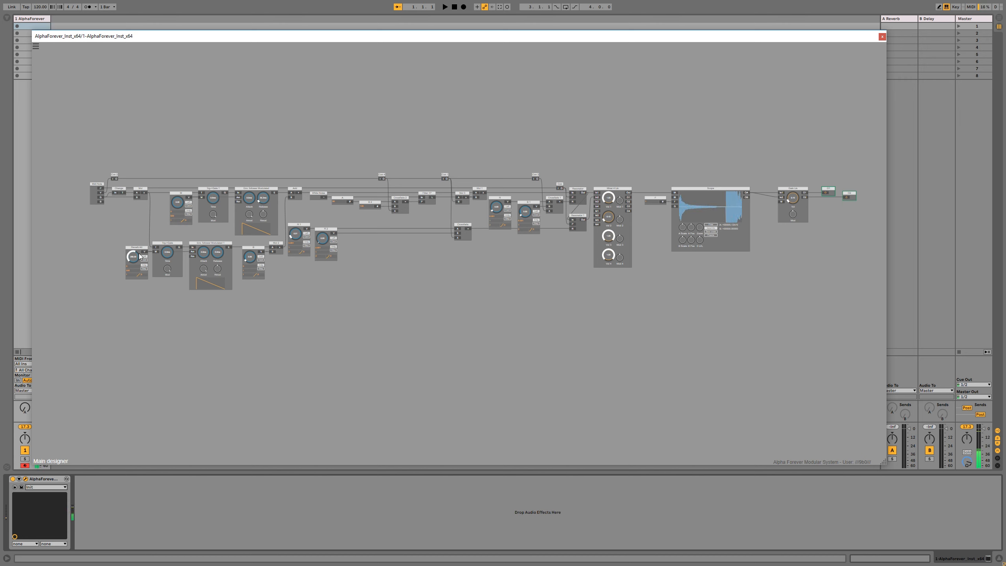
drag(137, 252, 145, 215)
double_click(134, 271)
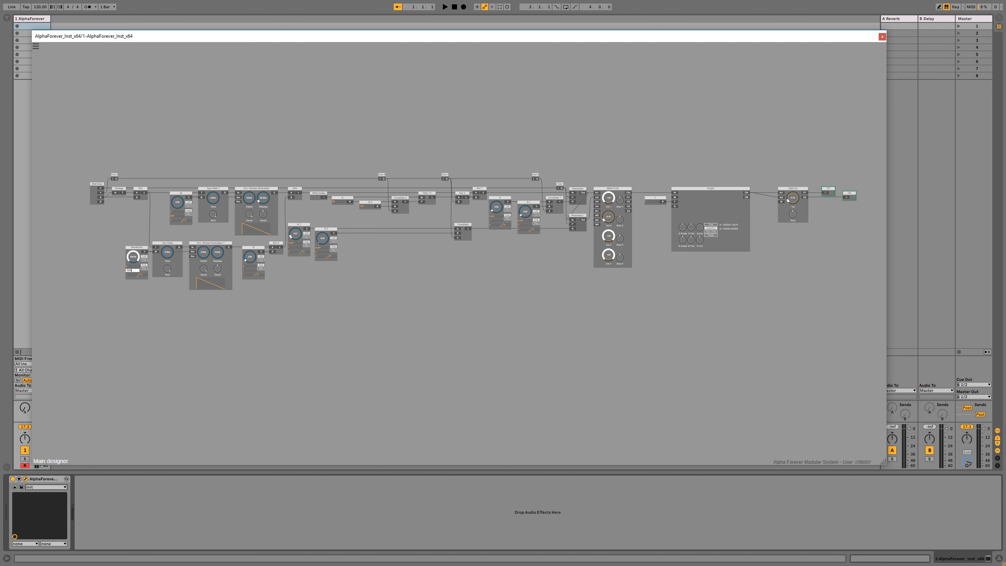
click(159, 318)
drag(132, 257, 137, 203)
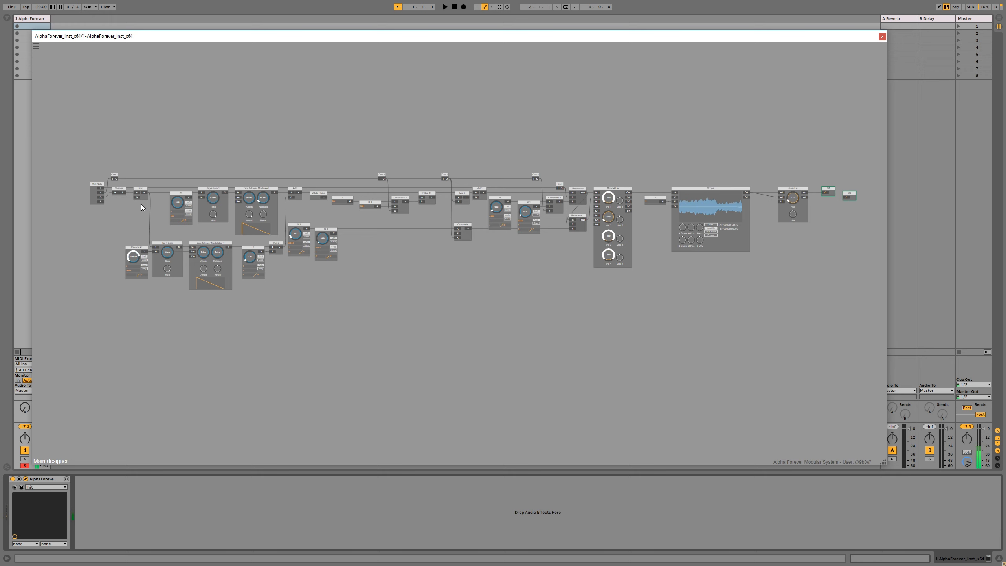
Step: Move Reverb Att and its Trig->Gate away from Env. follower Modulated 1 to open a gap between them
drag(169, 230, 250, 230)
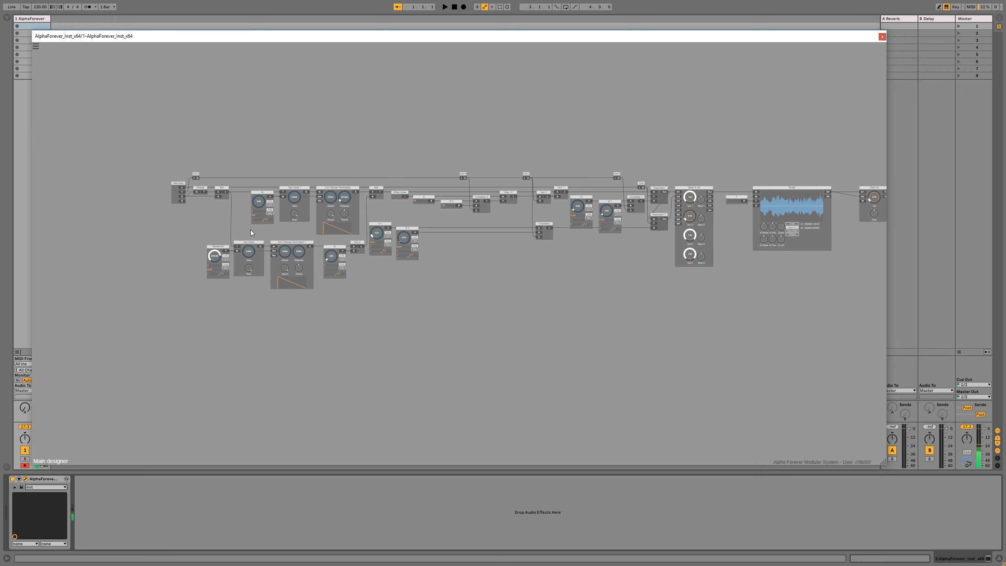
scroll(234, 227, down, 1)
drag(188, 221, 260, 287)
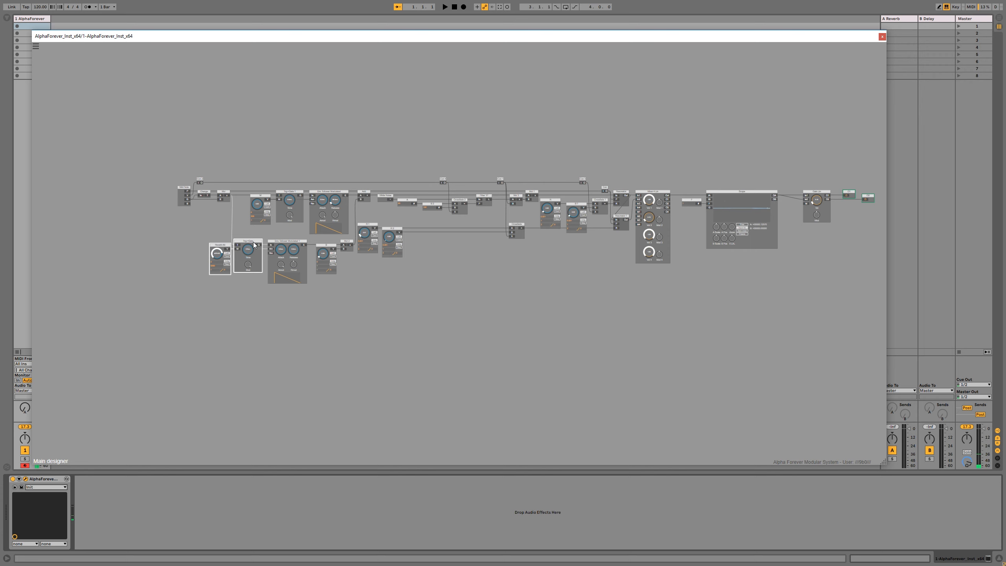
drag(249, 242, 229, 242)
click(256, 268)
scroll(254, 265, up, 4)
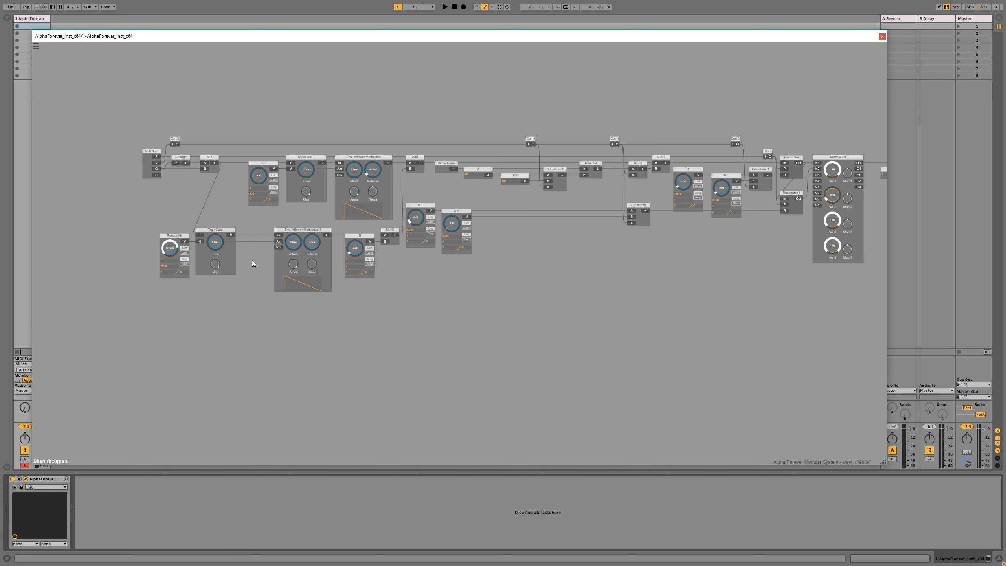
Step: Insert a Mul between Trig->Gate and Env. follower Modulated 1 and connect the MIDI note's gate output to its B input
right_click(233, 235)
mouse_move(254, 244)
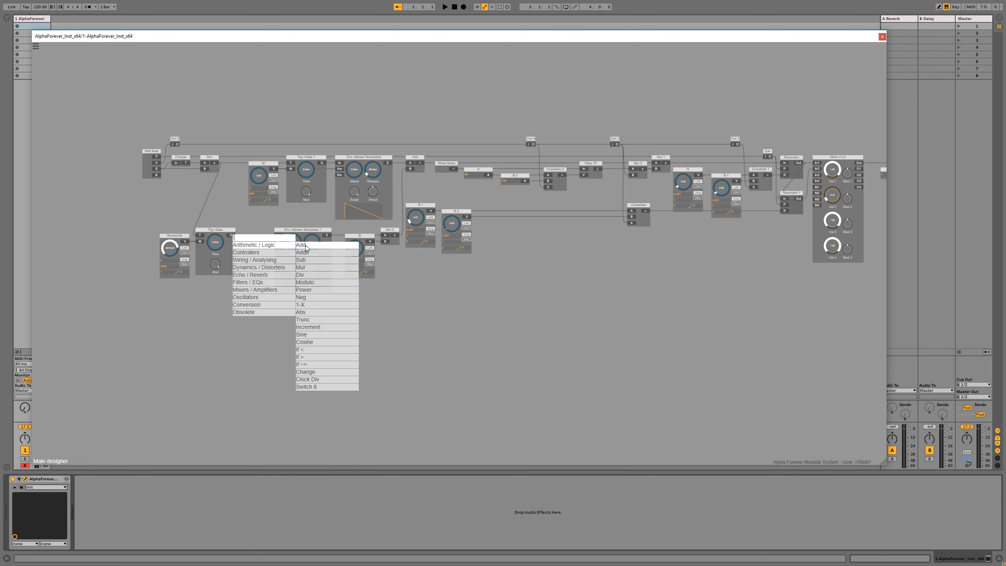
click(305, 268)
drag(265, 233, 250, 233)
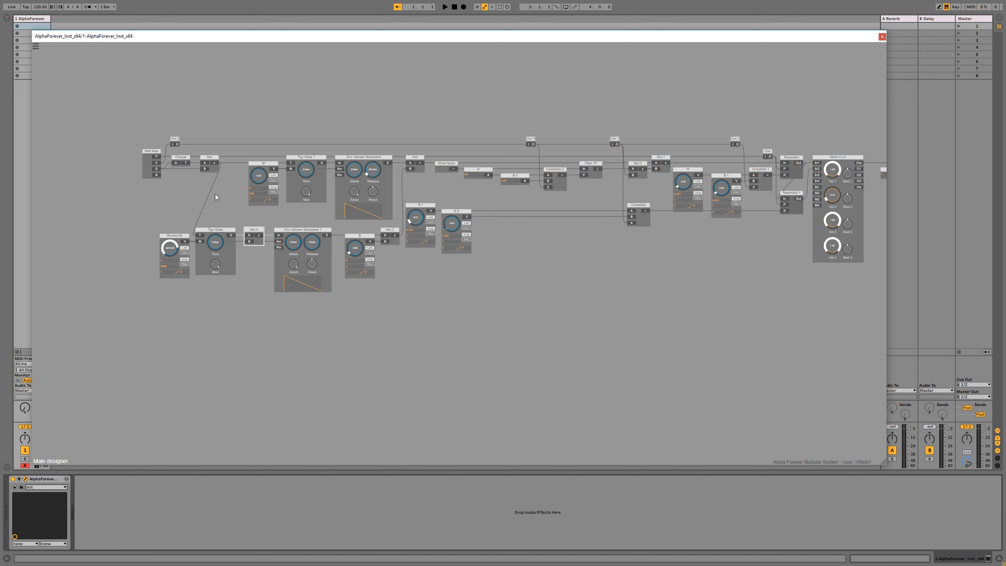
drag(161, 169, 250, 241)
scroll(358, 317, down, 5)
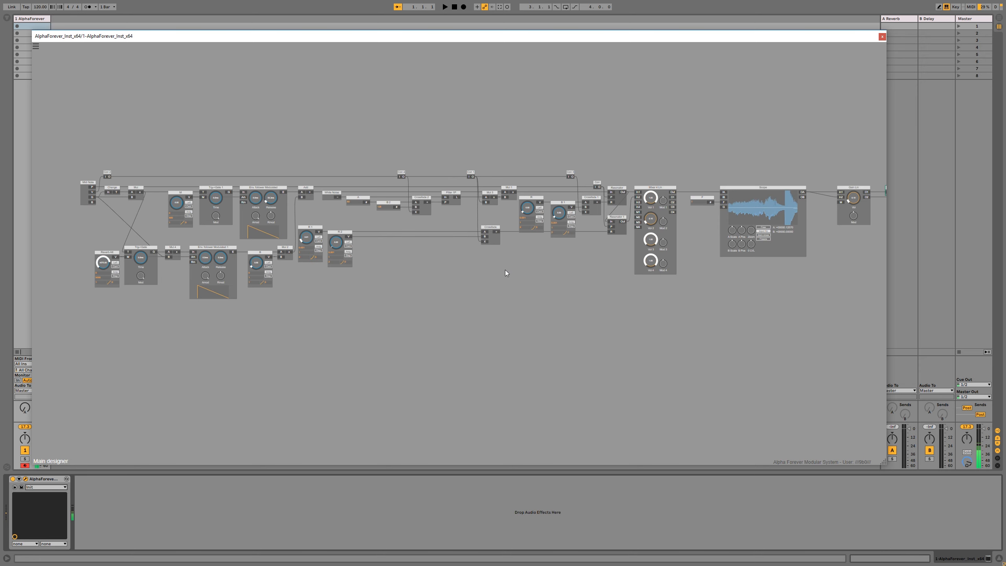
Step: Move the R 1 and R 2 controls next to the Crossfade that they feed
scroll(505, 270, up, 2)
drag(596, 228, 529, 266)
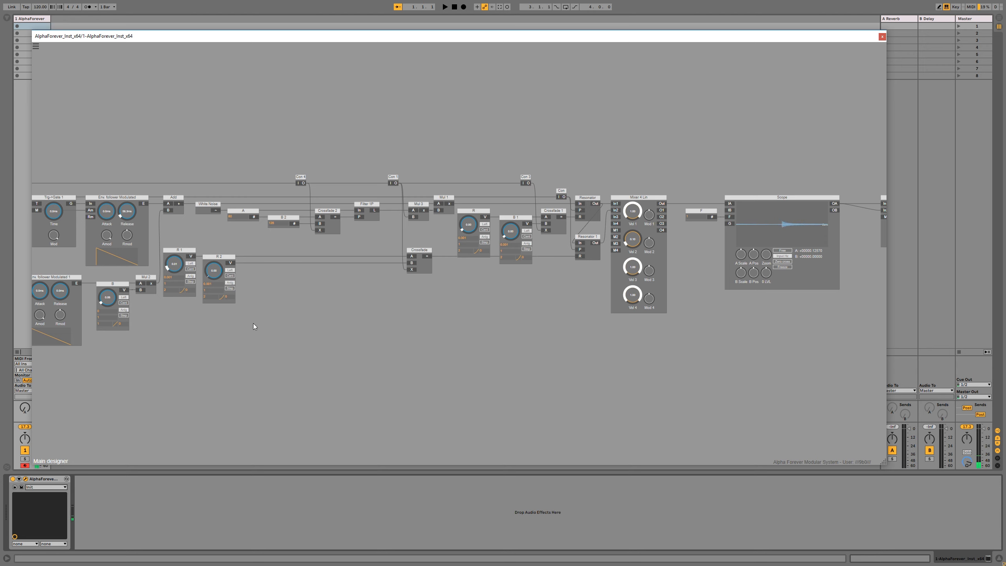
drag(254, 322, 160, 237)
drag(221, 264, 385, 264)
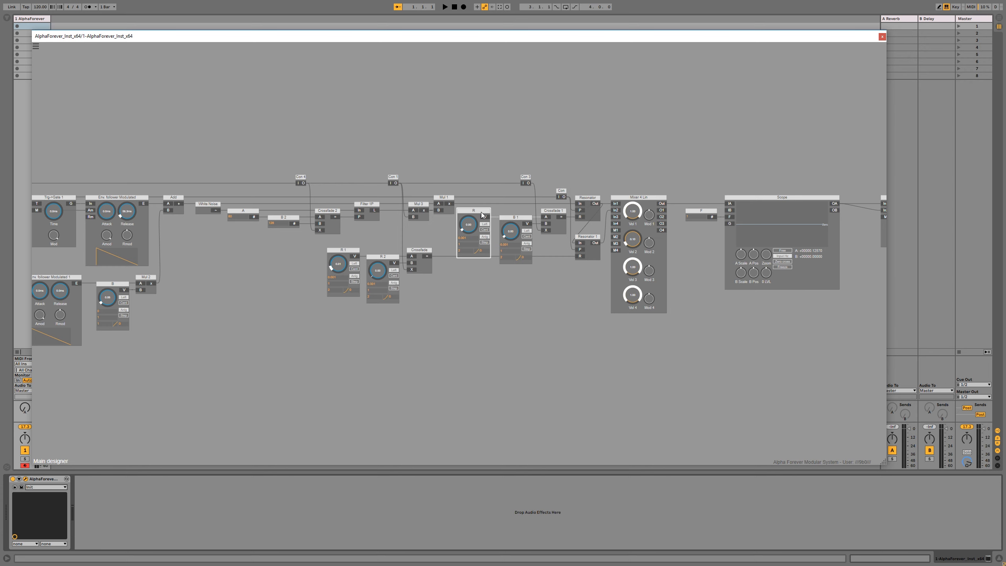
Step: Adjust the Vol 2 level on the four-channel mixer
scroll(480, 151, down, 2)
scroll(480, 151, down, 1)
mouse_move(487, 135)
mouse_down()
mouse_move(509, 148)
mouse_move(494, 138)
mouse_up()
scroll(511, 136, up, 1)
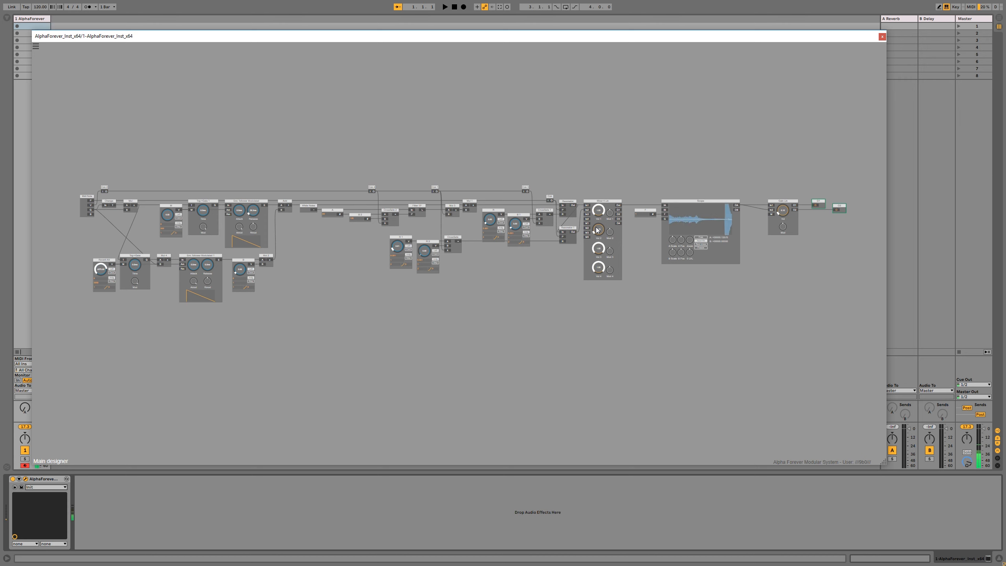
mouse_move(596, 227)
mouse_down()
mouse_move(608, 191)
mouse_move(608, 212)
mouse_up()
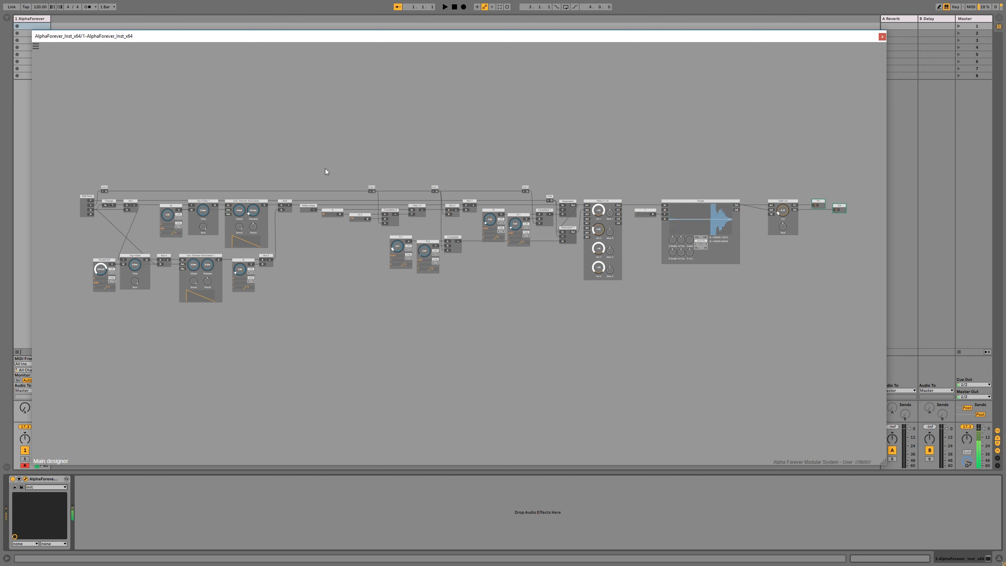
Step: Move all modules from the MIDI note through White Noise away from constant A to open a wide gap
drag(245, 159, 260, 138)
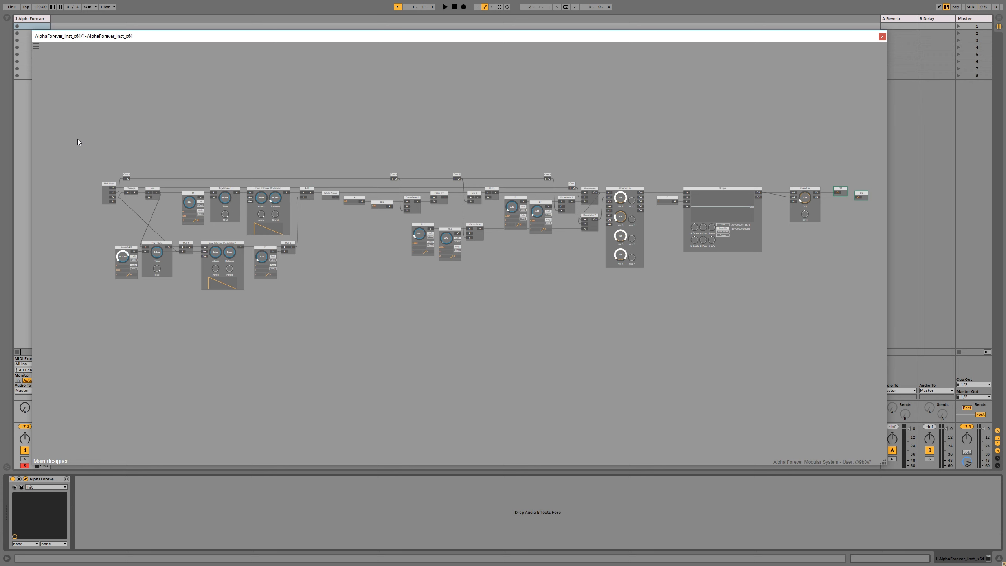
drag(78, 141, 341, 312)
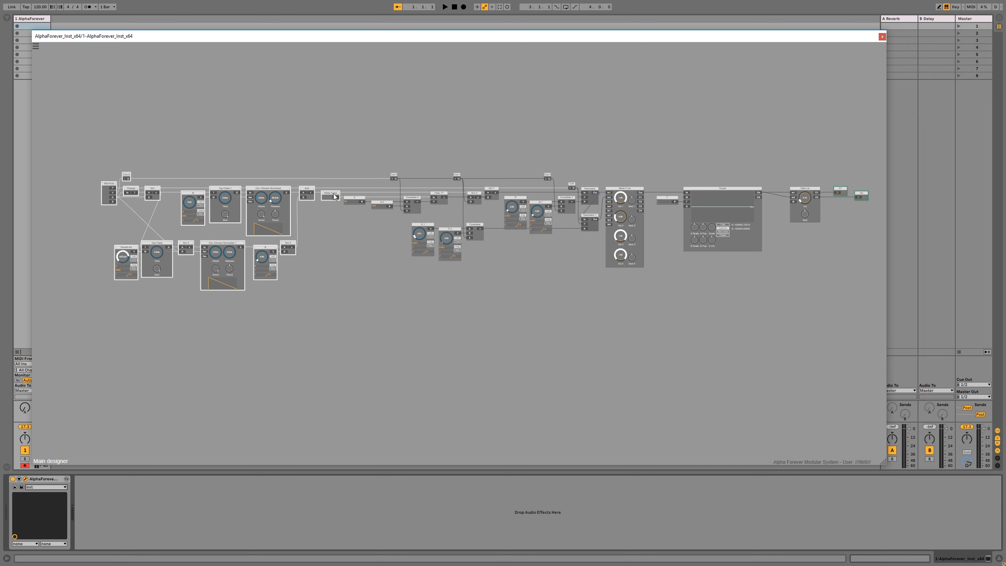
drag(335, 196, 221, 196)
click(260, 249)
drag(266, 244, 316, 256)
scroll(316, 257, down, 1)
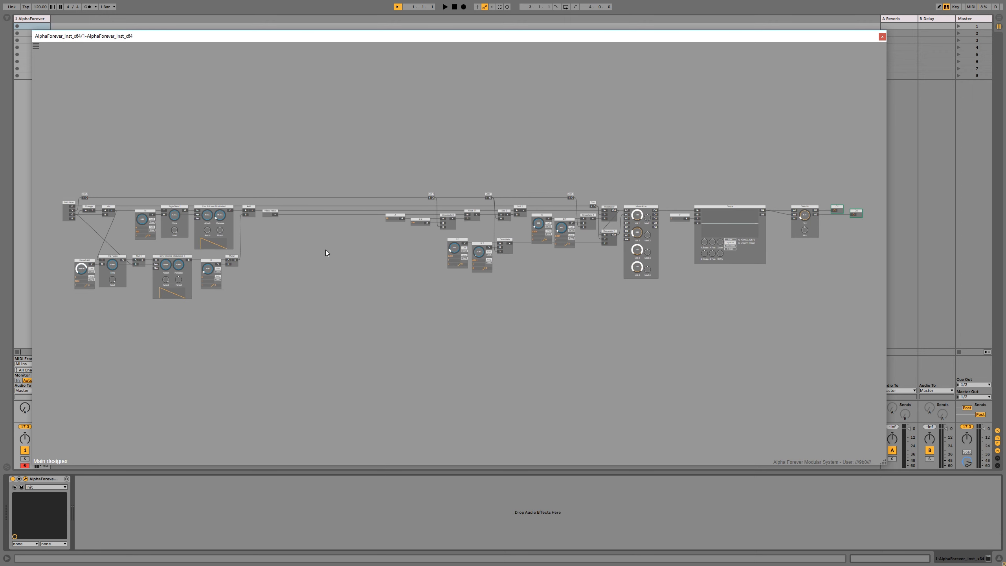
scroll(321, 254, up, 1)
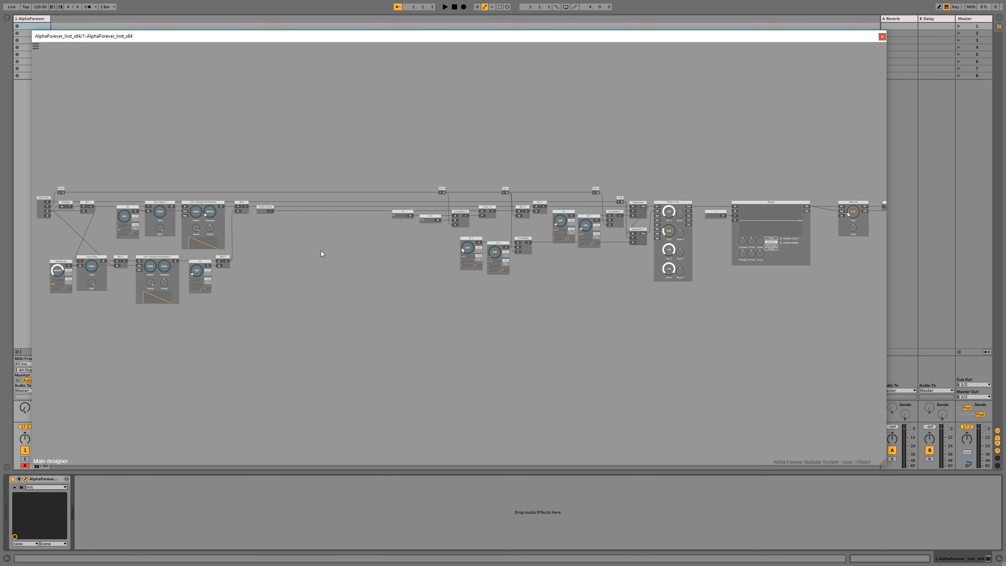
scroll(311, 254, up, 1)
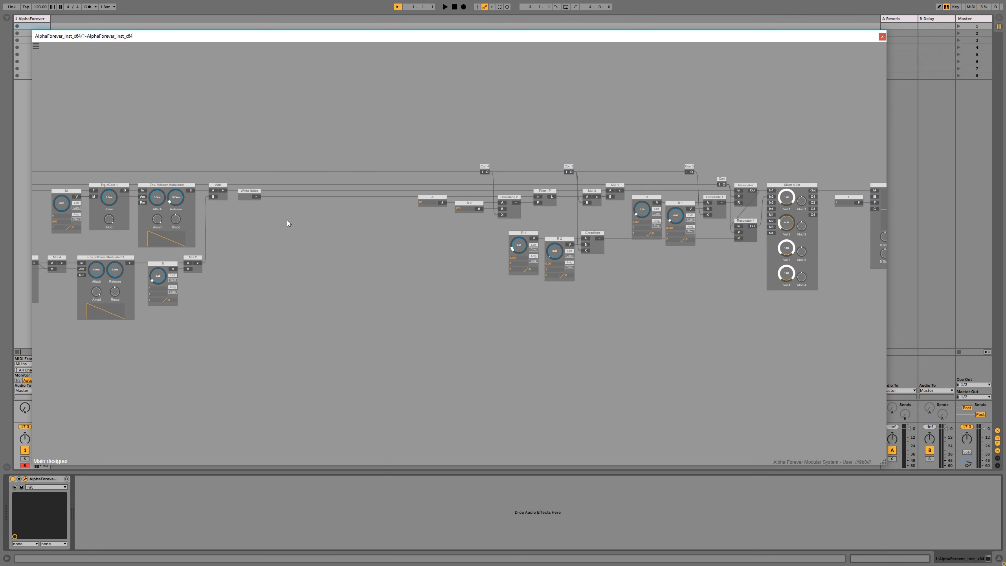
Step: Insert an If > module into the cable after White Noise and place it in the gap
click(258, 198)
mouse_move(285, 206)
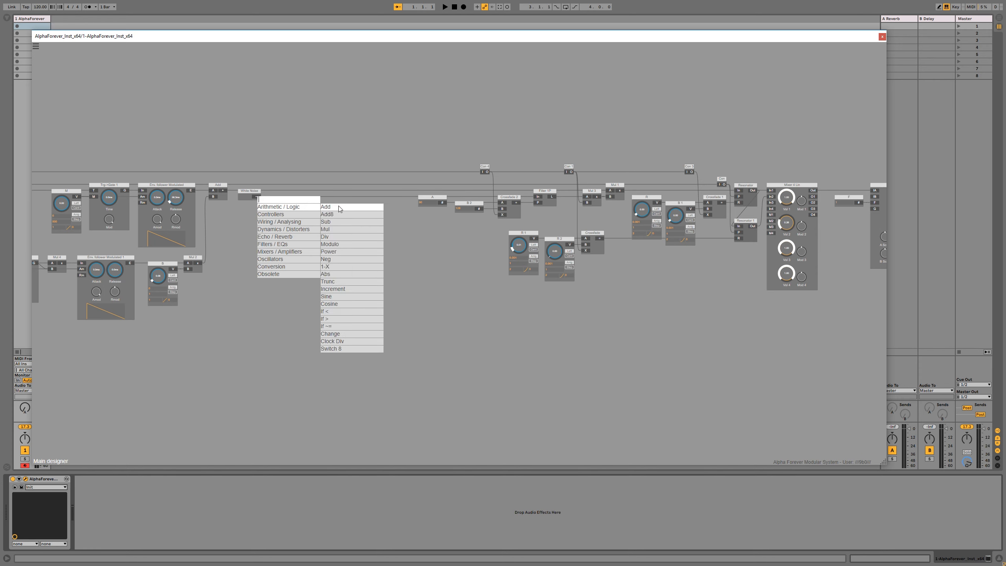
click(331, 318)
drag(300, 191, 327, 192)
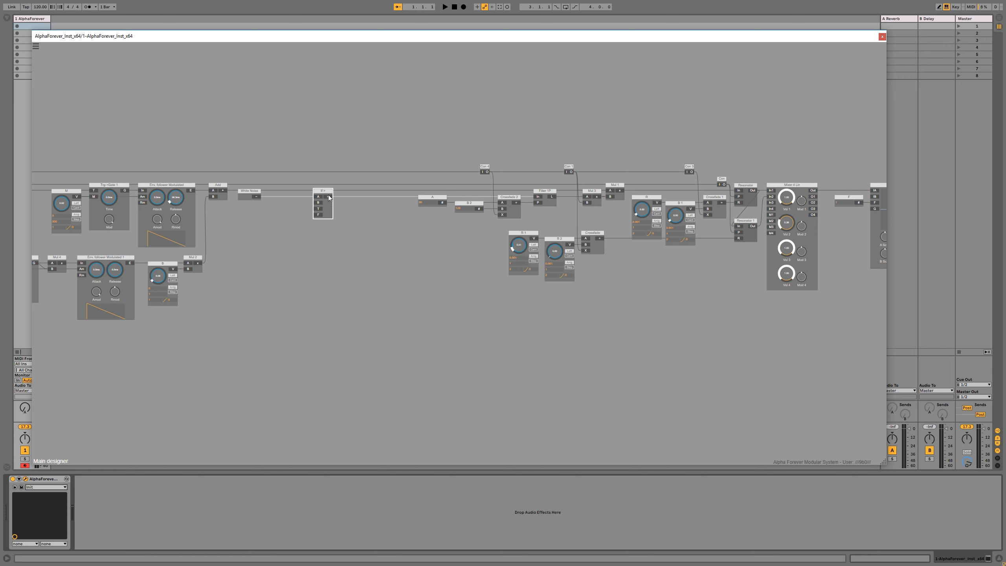
Step: Insert a Change module after If > and place the two side by side
click(329, 199)
text(cha)
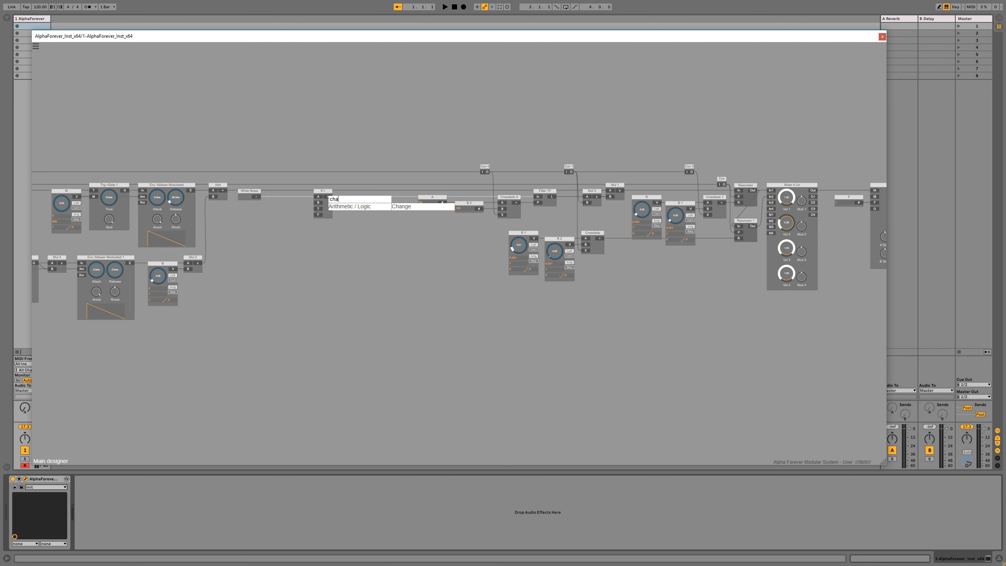
click(405, 207)
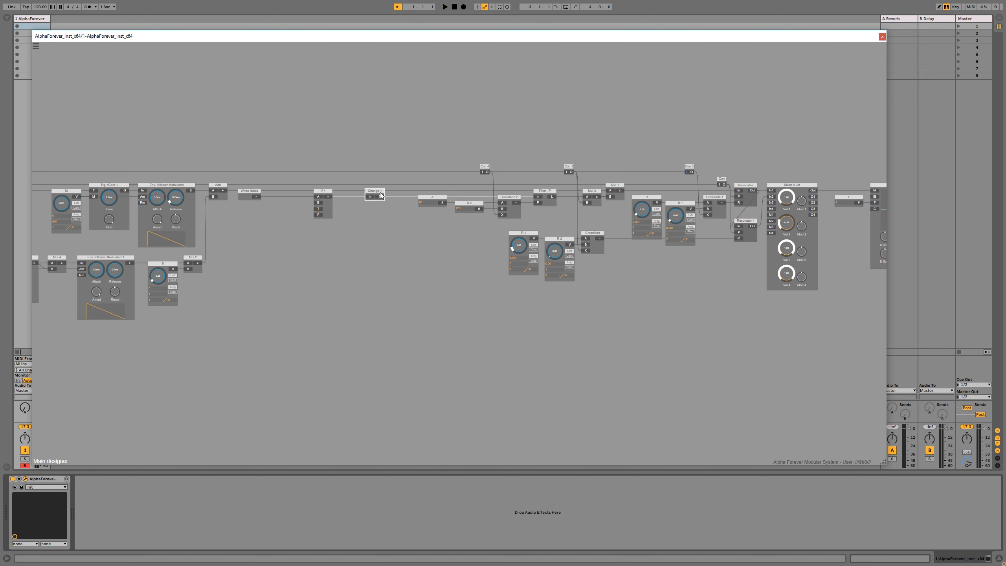
drag(321, 192, 355, 193)
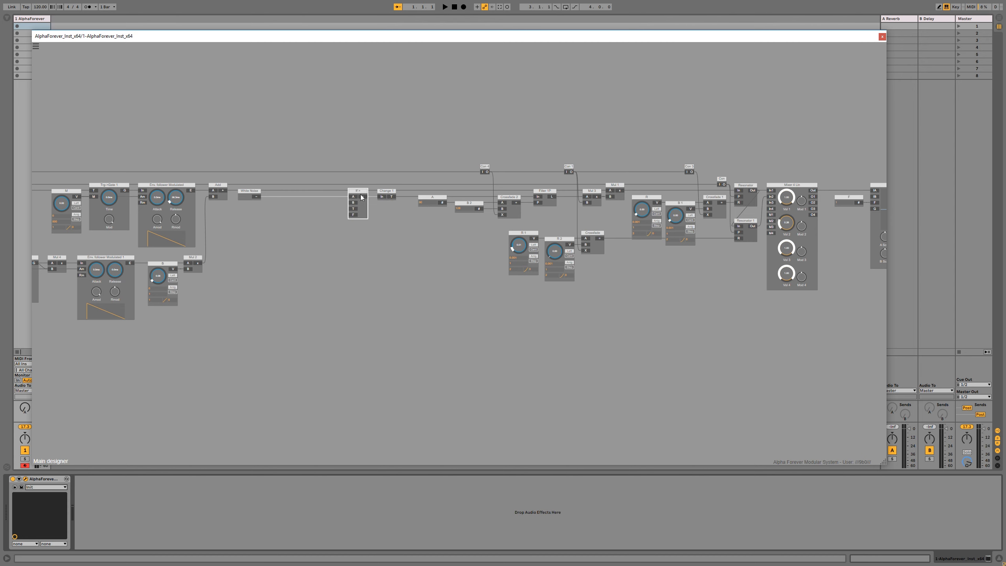
Step: Insert an Abs module into the cable directly after White Noise
click(365, 168)
click(256, 197)
text(abs)
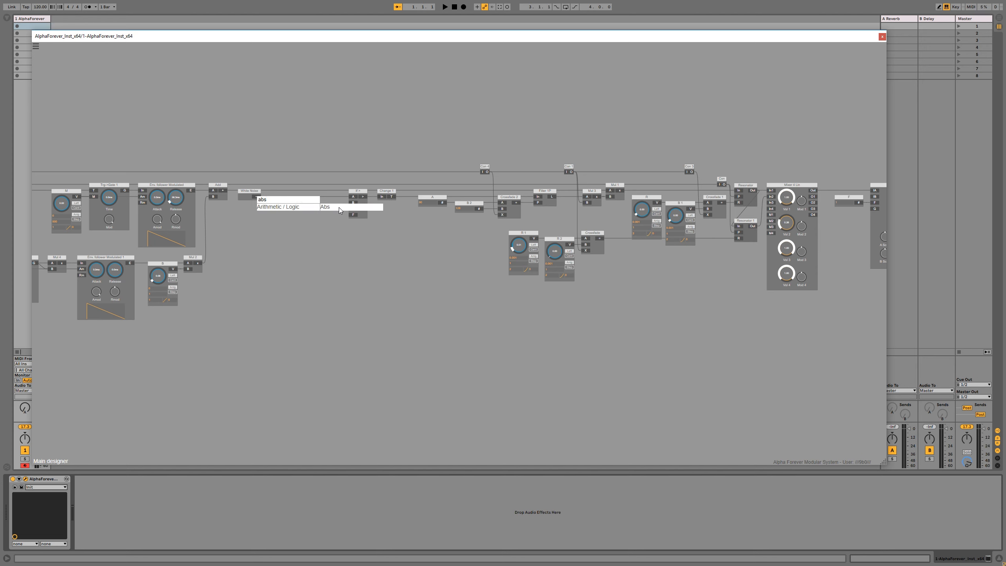
click(339, 208)
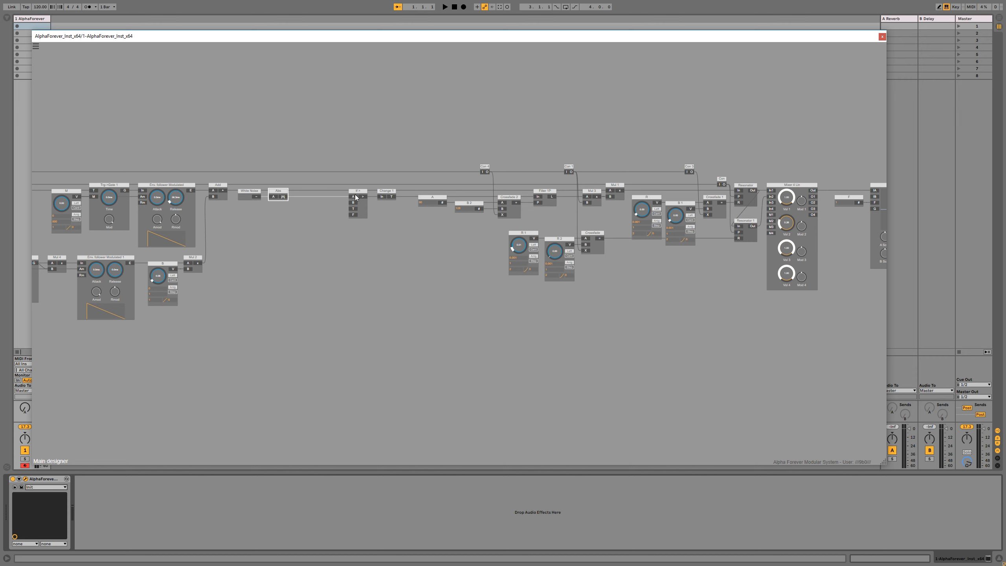
Step: Add a control knob for the If > module's B input and shift If > and Change along to make room
right_click(354, 204)
drag(337, 199, 403, 234)
drag(357, 193, 371, 193)
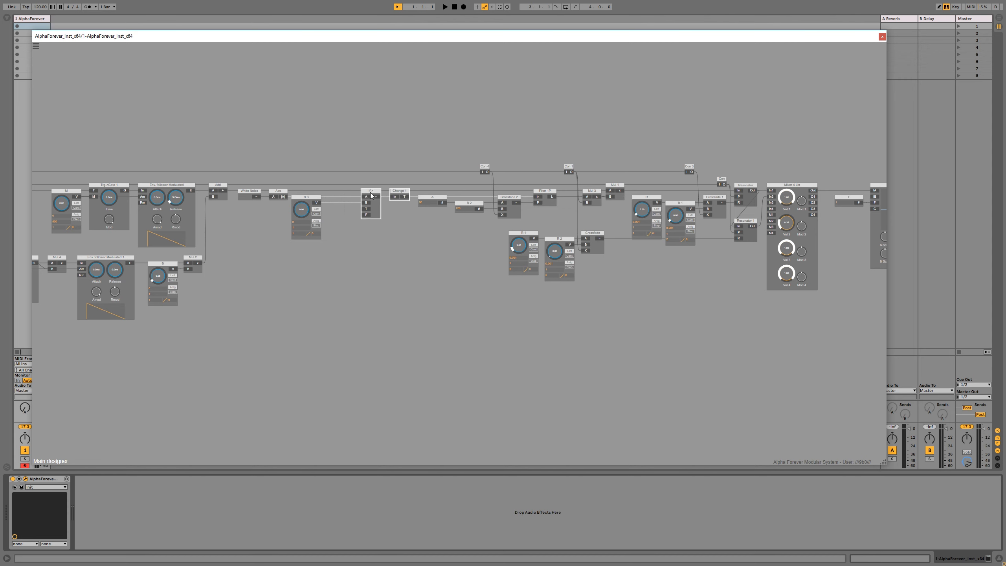
click(376, 232)
click(402, 191)
Step: Rename the knob feeding the If > module as Thr
double_click(306, 196)
text(Thr)
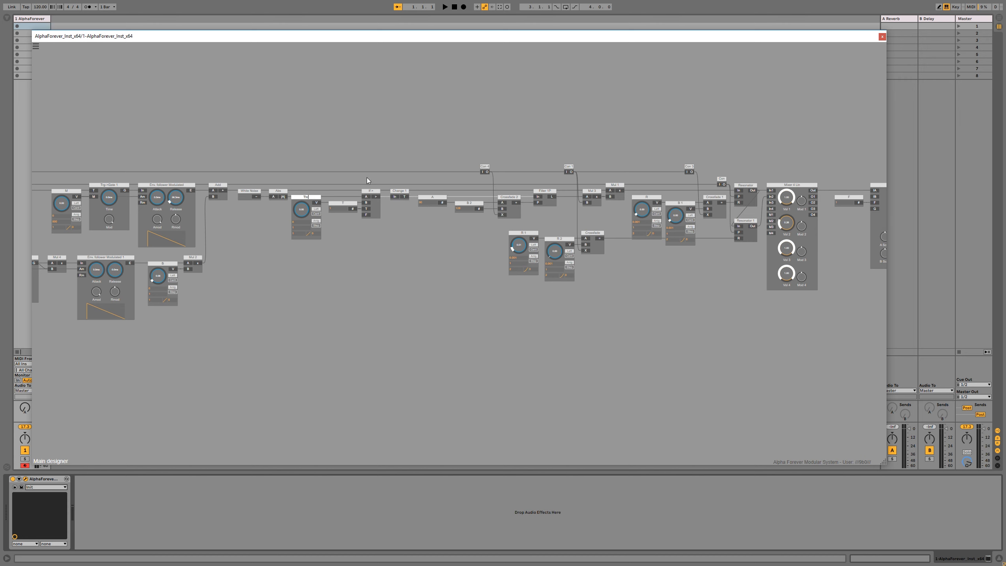
key(Return)
Step: Delete the Change module after If > and insert a Mul module in its place
scroll(319, 158, down, 1)
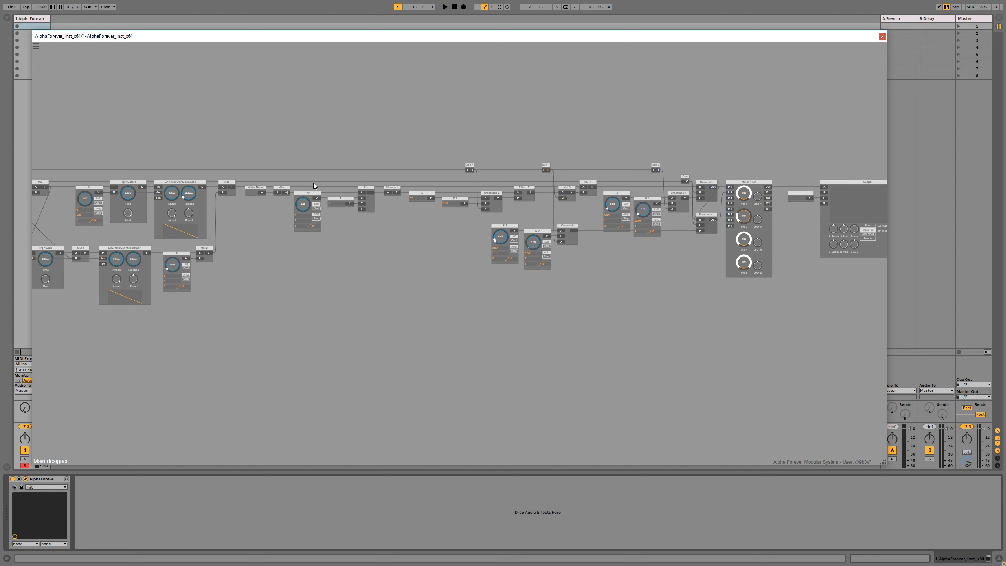
key(Delete)
right_click(371, 193)
mouse_move(403, 203)
click(438, 225)
drag(405, 189, 392, 187)
click(367, 156)
Step: Add a Con module on the new Mul's second input and place it between White Noise and Abs
right_click(389, 197)
mouse_move(412, 223)
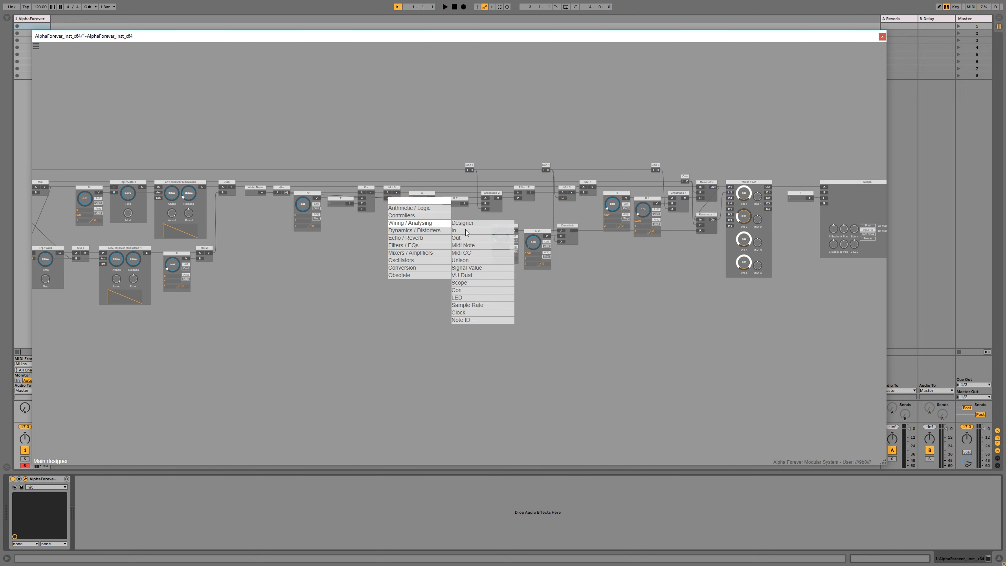
click(456, 290)
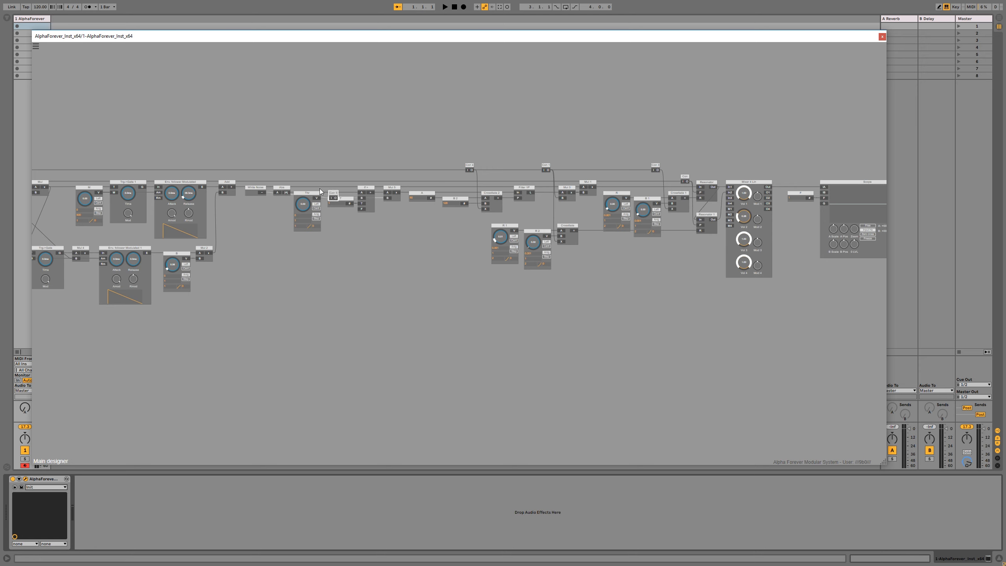
drag(319, 189, 279, 190)
click(273, 161)
Step: Move all modules from the MIDI note through White Noise away from Abs to make room for the Con module
scroll(265, 159, down, 3)
drag(132, 128, 290, 134)
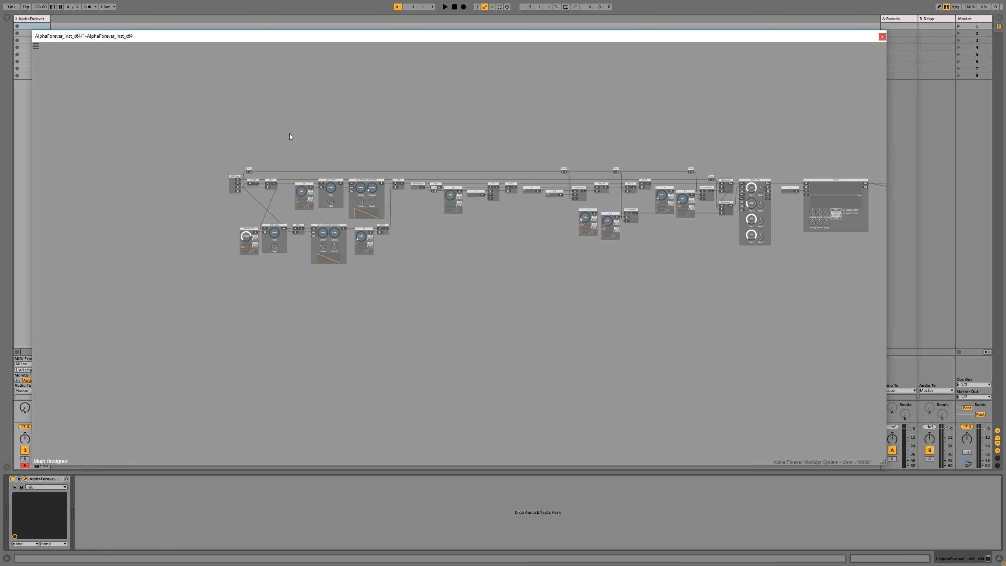
drag(445, 276, 216, 127)
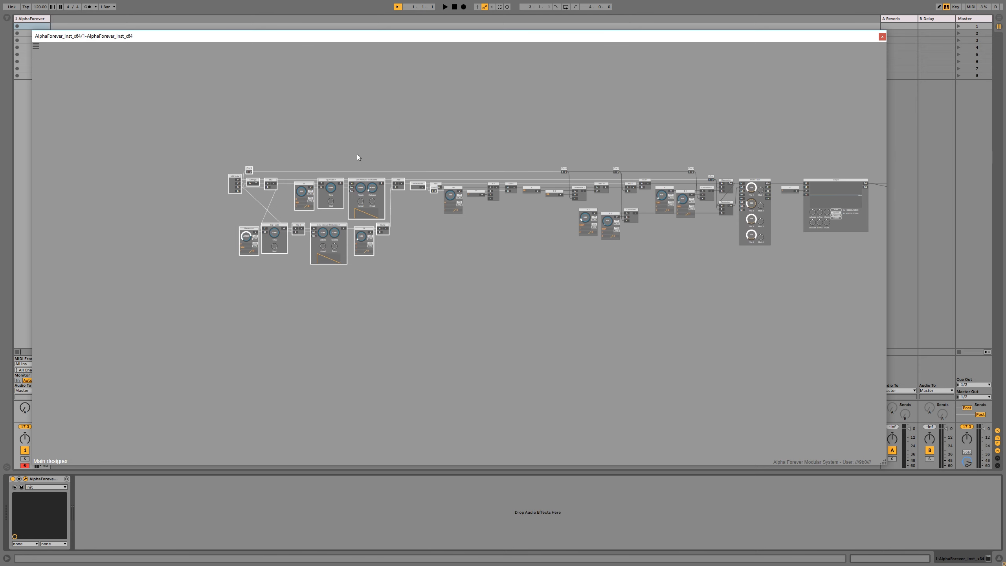
drag(434, 187, 421, 187)
click(476, 253)
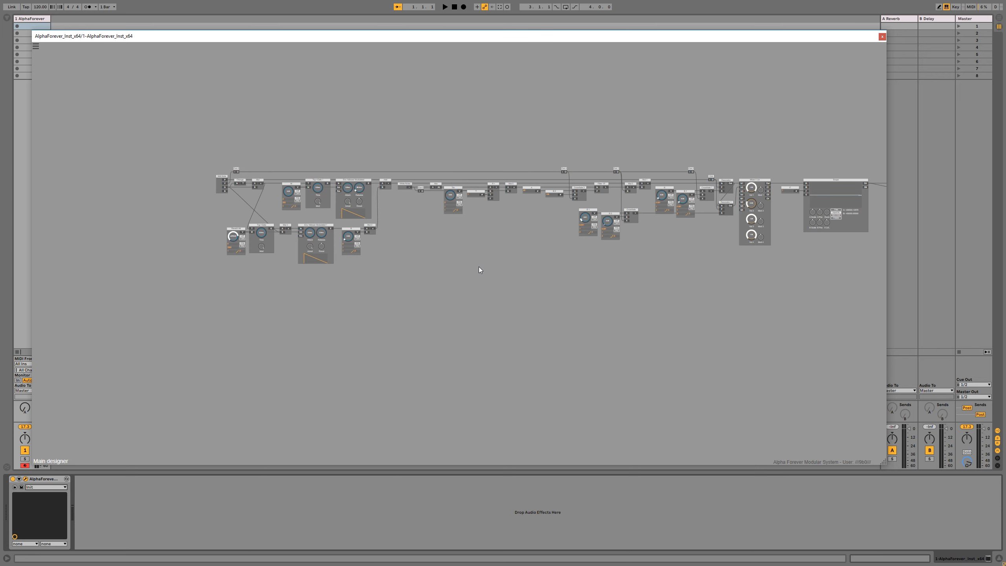
Step: Raise the Thr threshold knob and try different settings on the noise
scroll(477, 253, up, 3)
scroll(385, 276, up, 5)
drag(460, 246, 352, 351)
drag(322, 237, 334, 170)
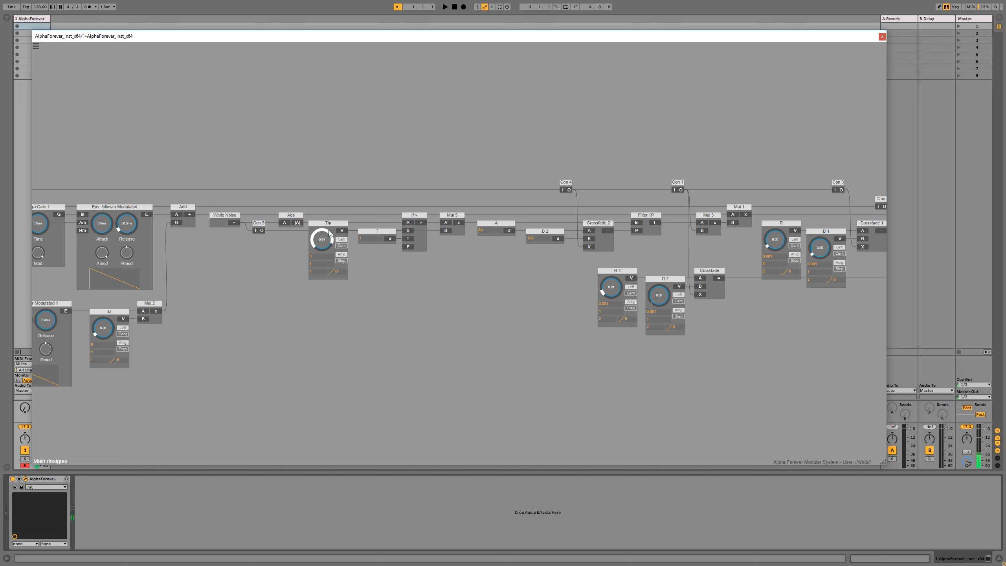
drag(326, 238, 328, 234)
scroll(428, 312, down, 2)
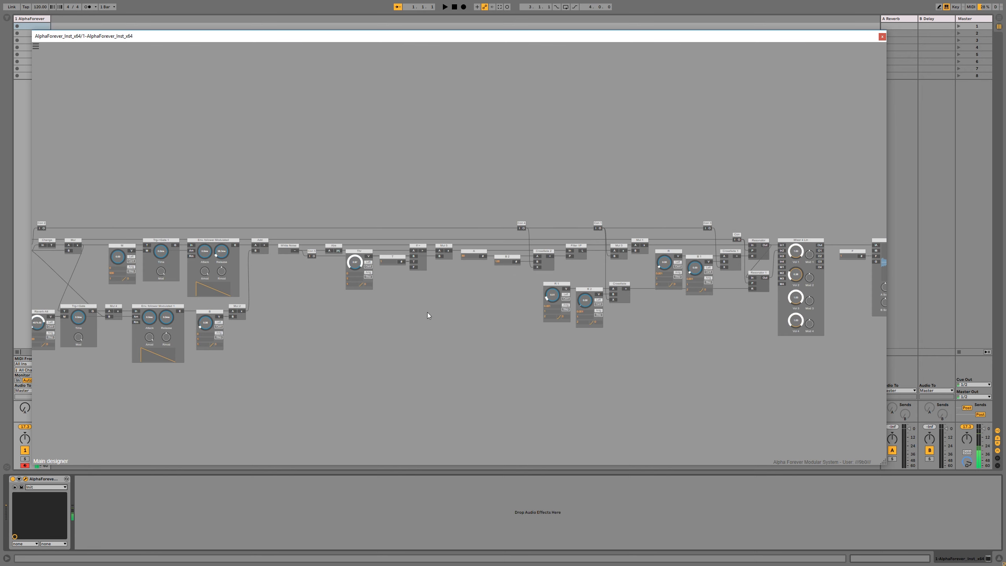
drag(428, 316, 207, 310)
drag(556, 256, 556, 248)
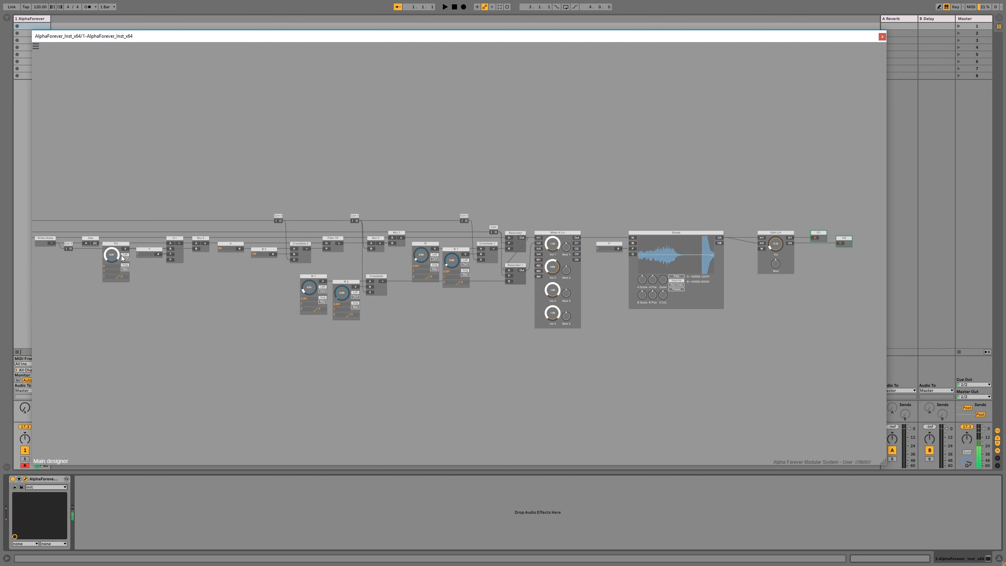
mouse_move(115, 254)
mouse_down()
mouse_move(118, 339)
mouse_move(128, 241)
mouse_up()
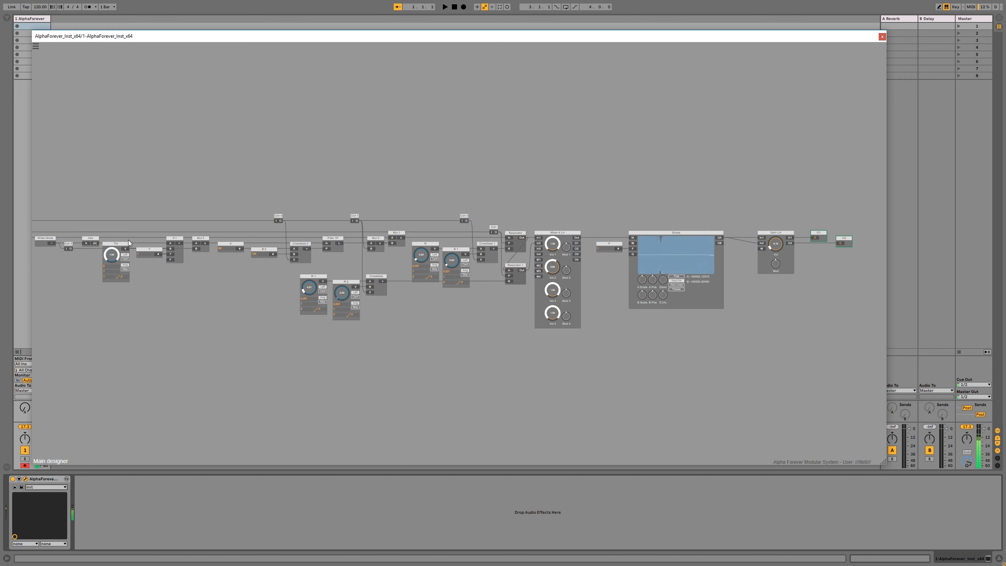
Step: Set the Thr knob's lower range limit to 0.5 and fine-tune the knob
double_click(109, 267)
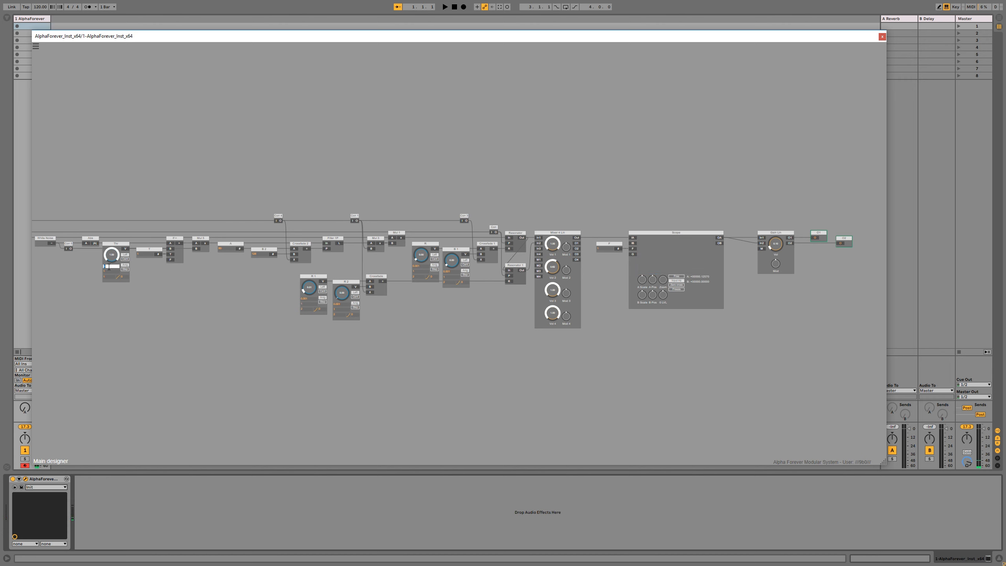
text(0.5)
key(Return)
drag(107, 261, 109, 257)
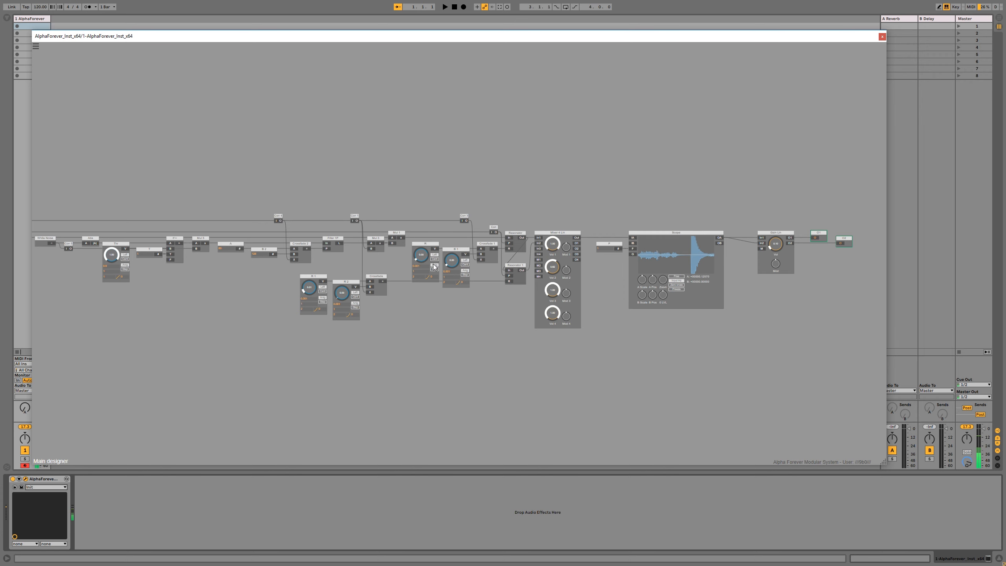
Step: Raise the Vol 2 level on the four-channel mixer and the volume of the amplifier before the outputs
drag(549, 269, 563, 240)
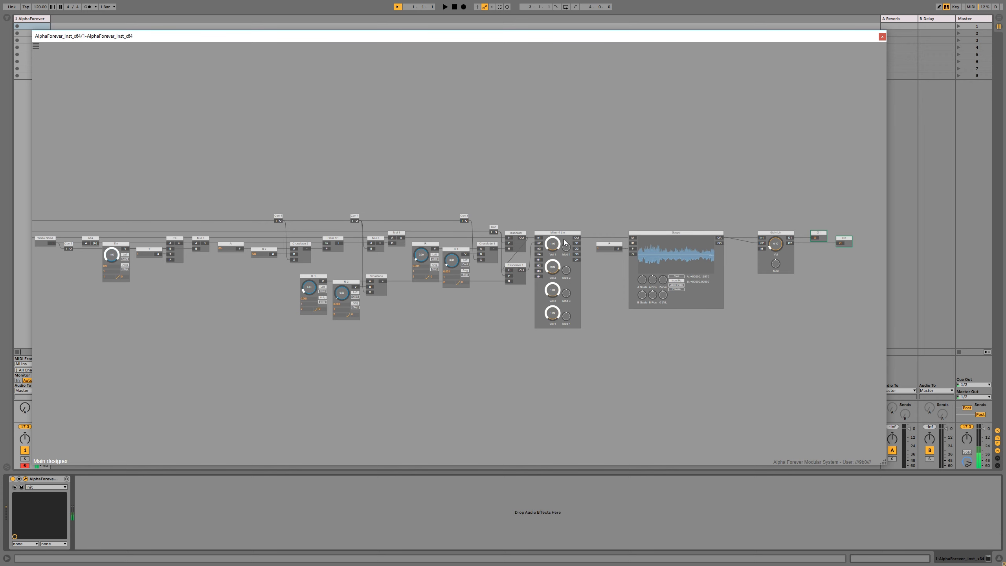
drag(163, 280, 303, 279)
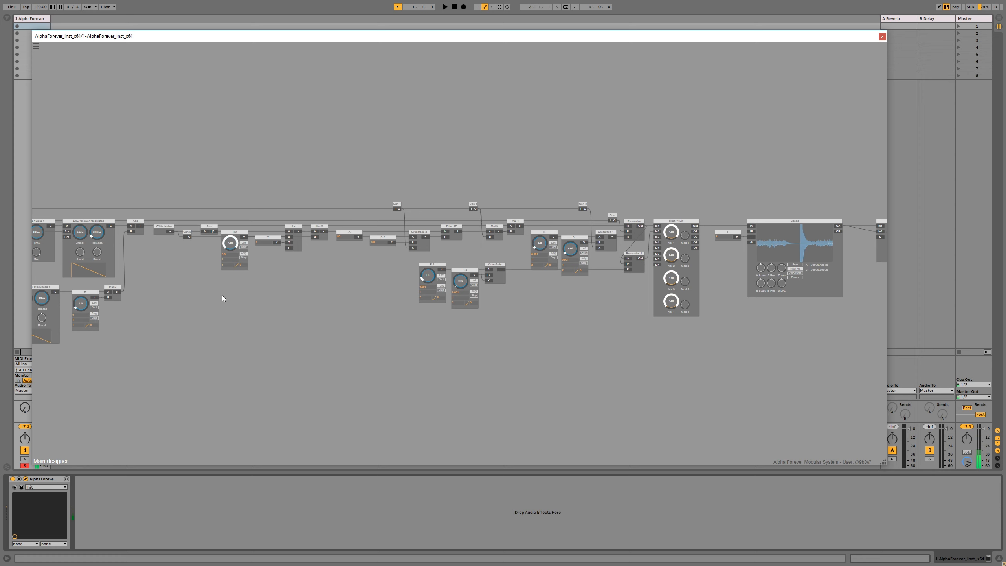
drag(222, 295, 380, 292)
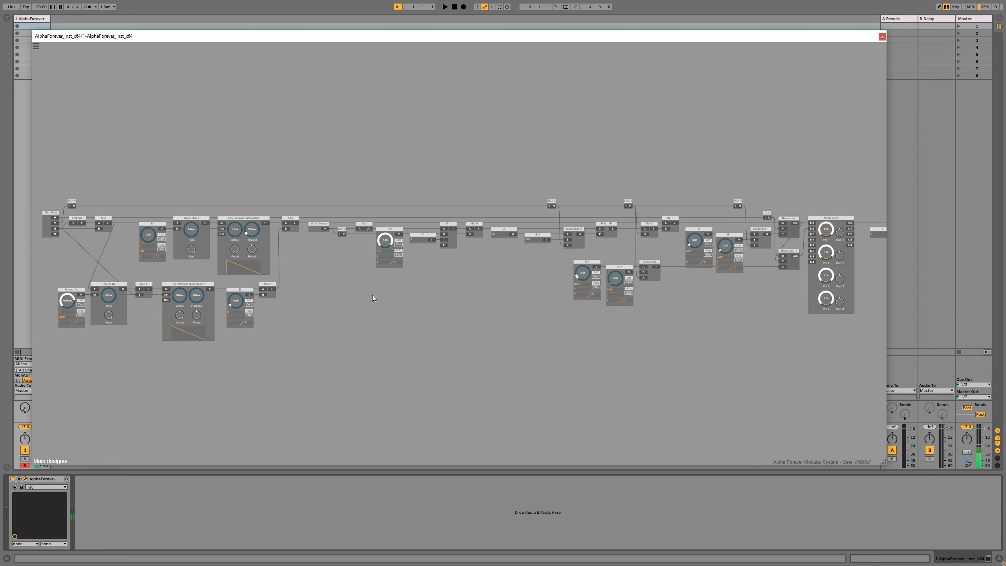
drag(373, 296, 82, 273)
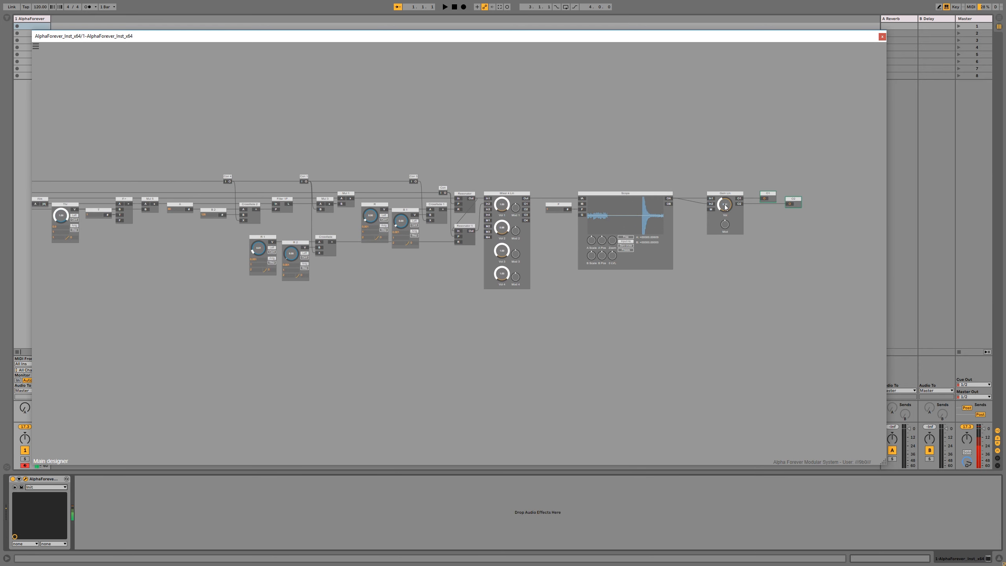
drag(724, 204, 734, 179)
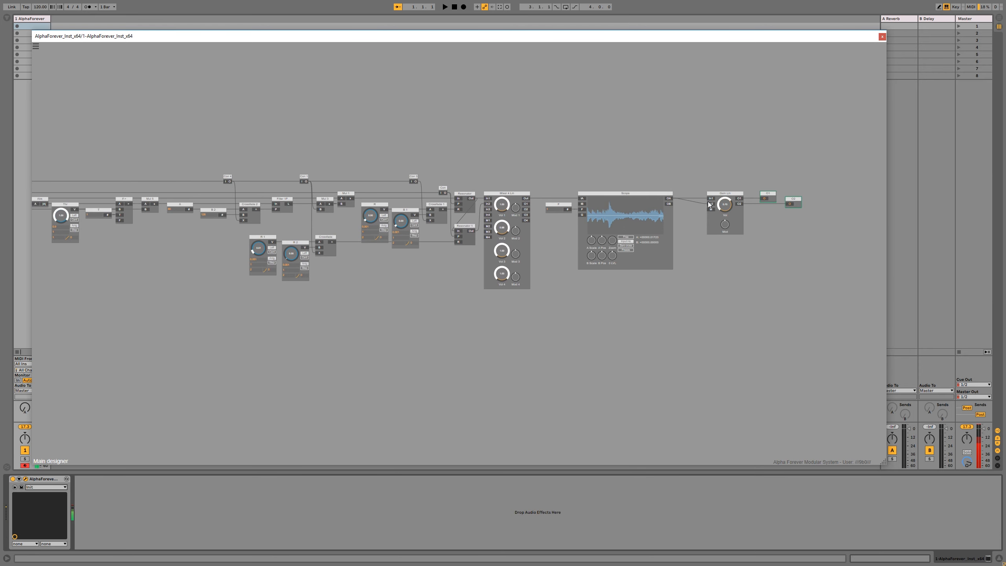
Step: Move all modules from the MIDI note through the new Mul away from constant A to open a gap
drag(159, 271, 407, 231)
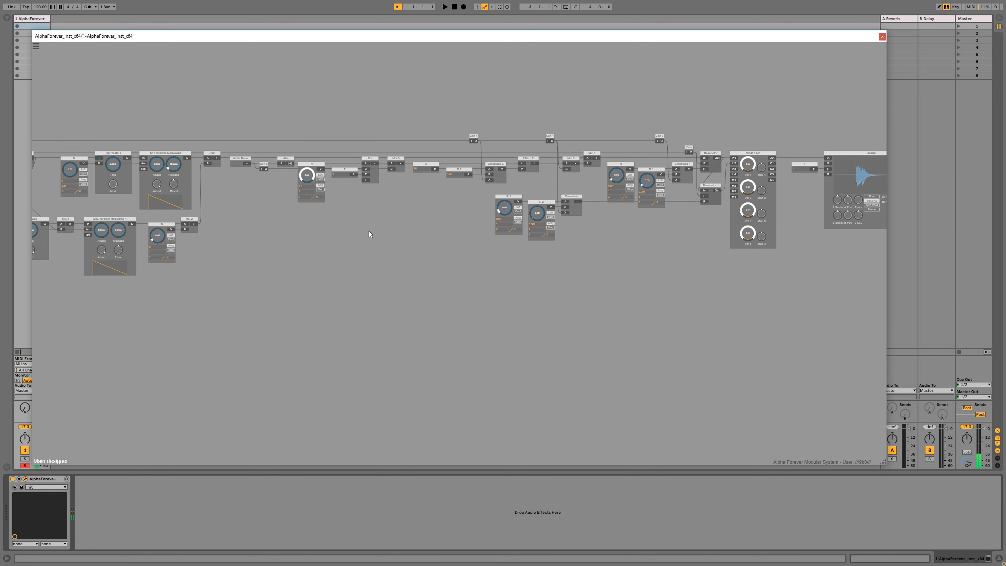
scroll(383, 221, down, 1)
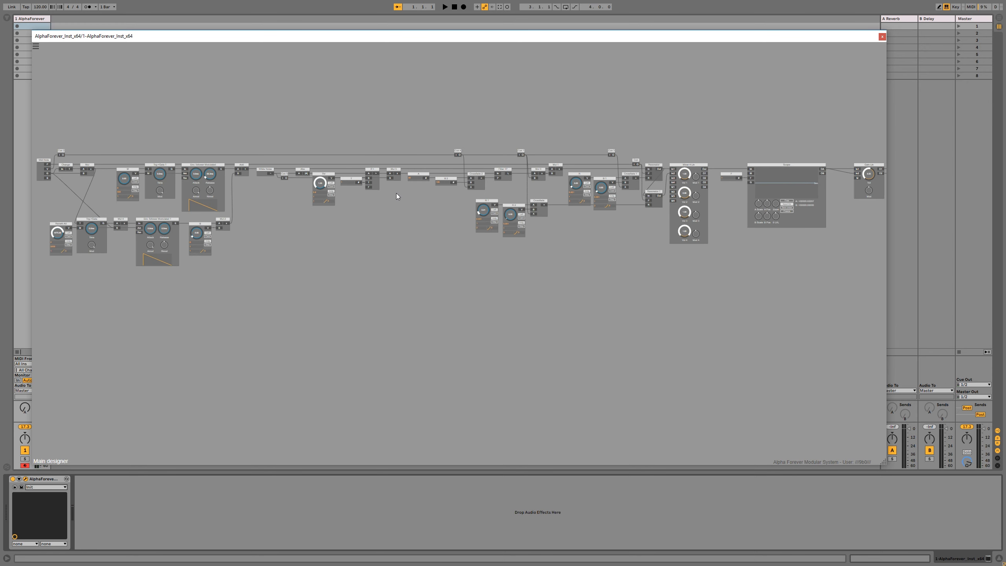
scroll(387, 239, down, 1)
drag(124, 159, 404, 275)
drag(393, 191, 355, 191)
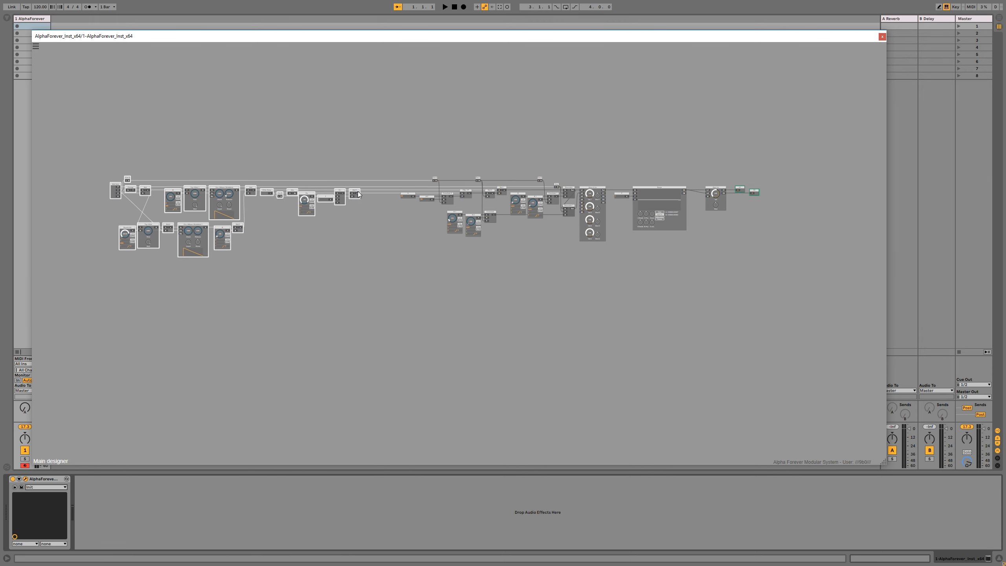
click(374, 225)
scroll(374, 222, up, 2)
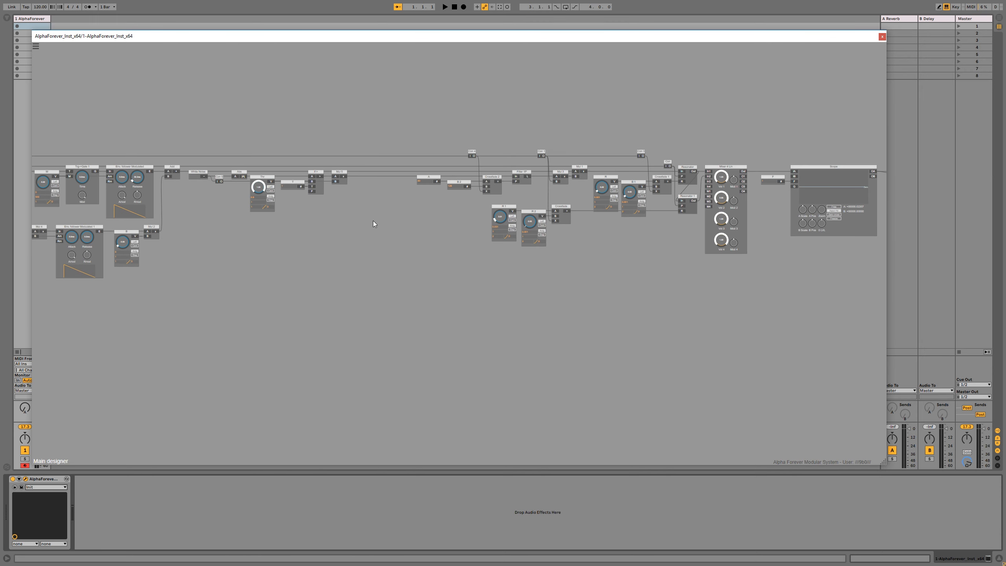
Step: Insert an Env. follower Modulated module after the new Mul and increase its Release
right_click(344, 177)
text(env)
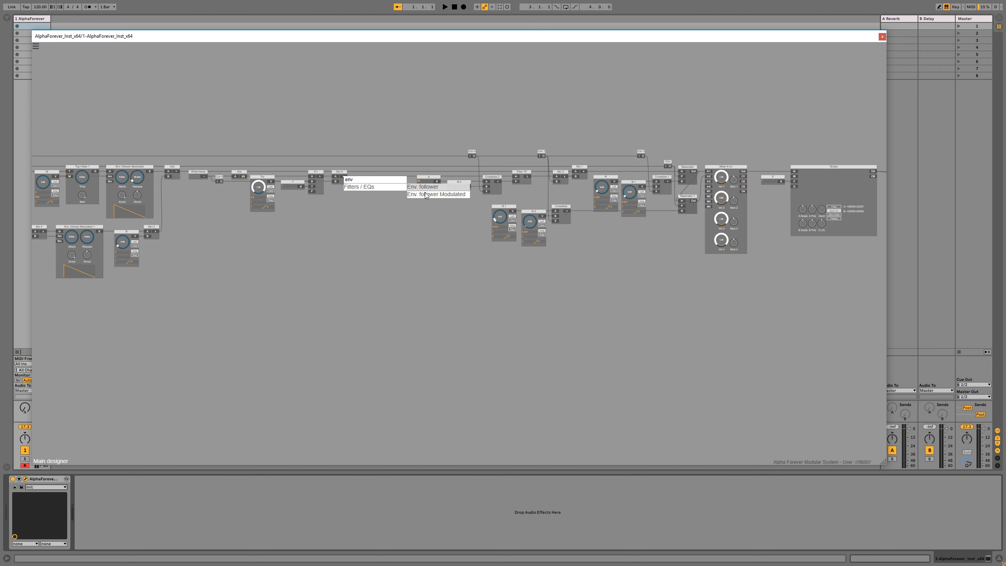
click(416, 194)
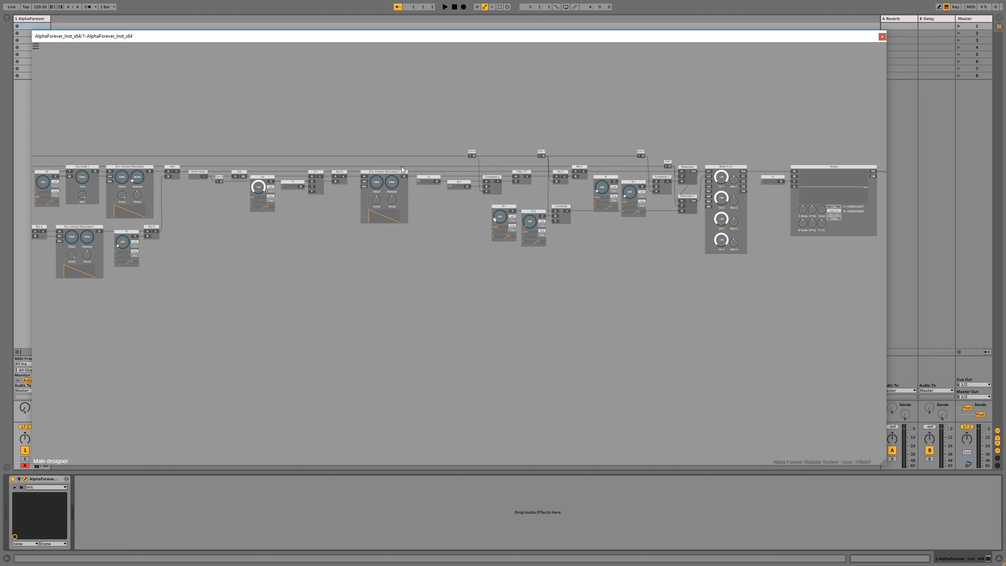
drag(393, 187, 396, 177)
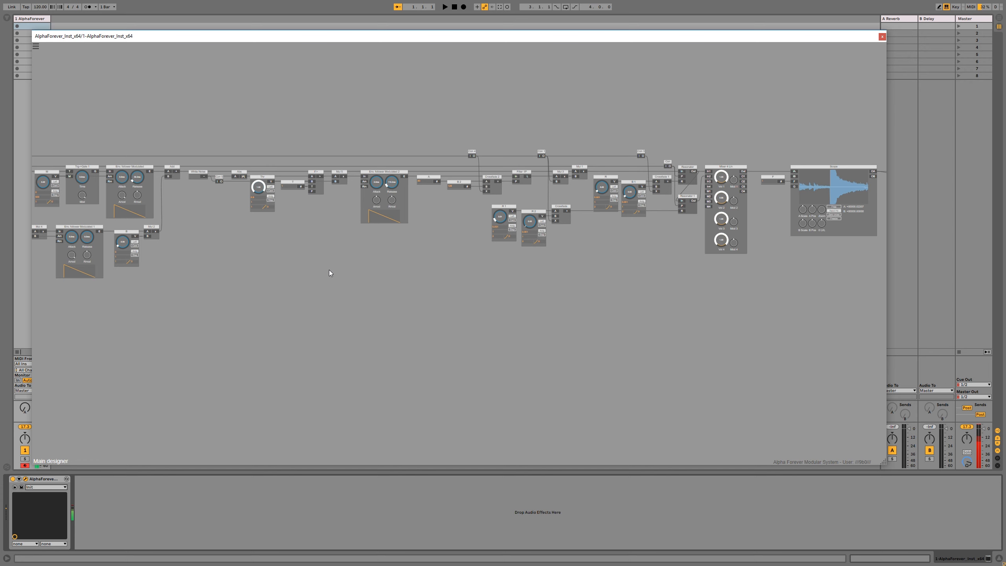
Step: Move the MIDI note, its Con, Change and first Mul farther away from the rest of the patch
scroll(329, 270, down, 3)
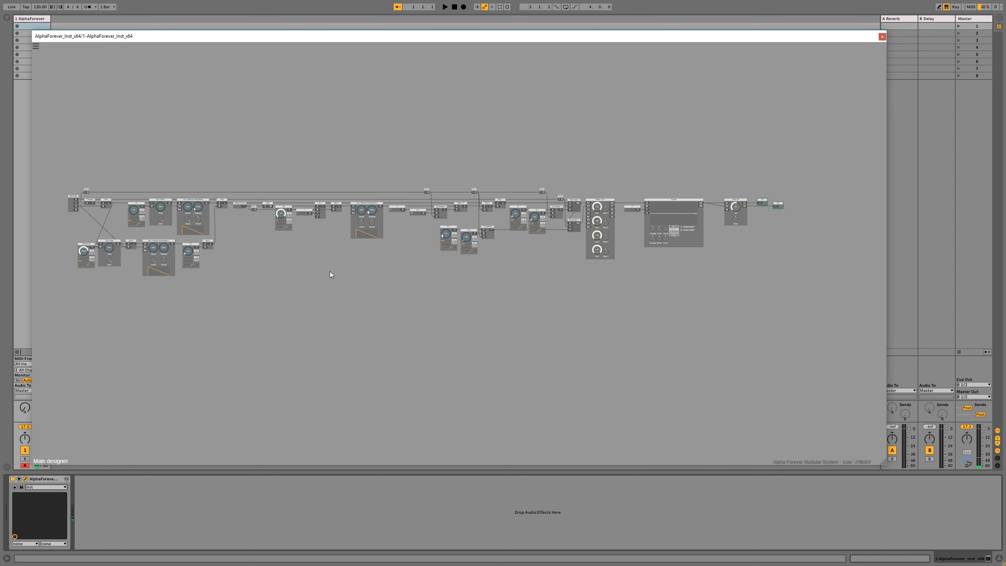
drag(331, 272, 370, 283)
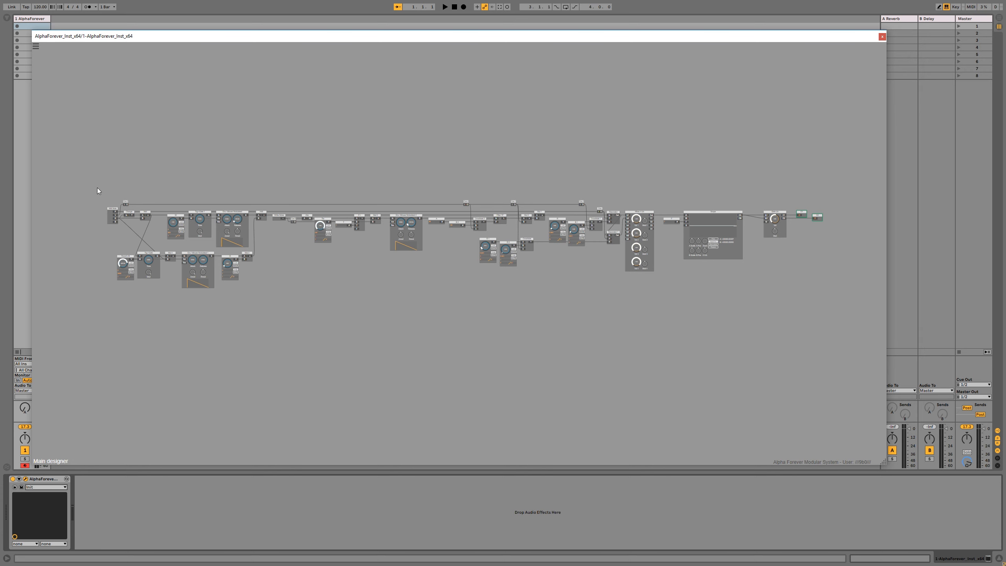
drag(98, 190, 126, 214)
click(145, 222)
scroll(145, 219, up, 2)
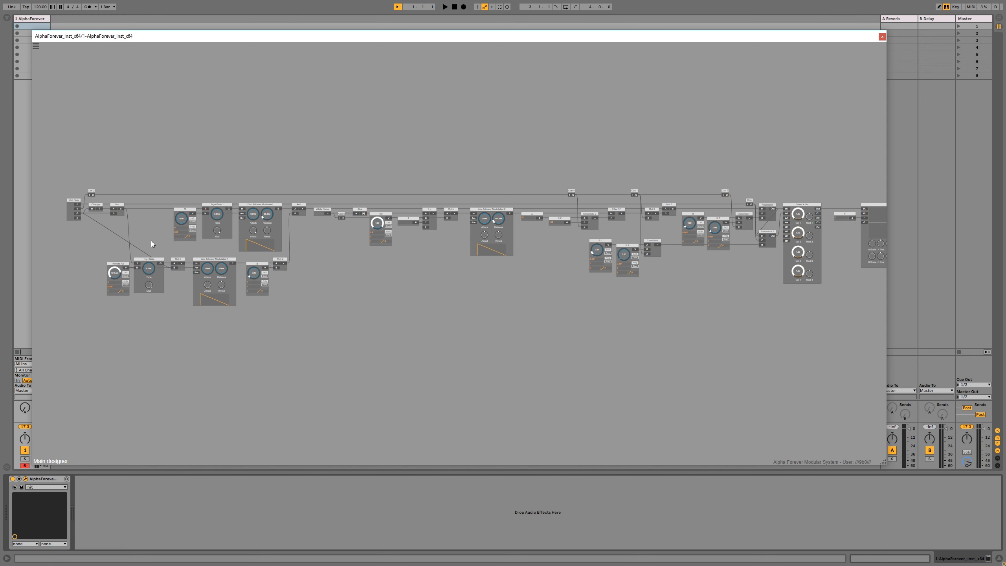
Step: Insert a Con module at the input of the Mul after the lower Trig/Gate and place it before the lower row
right_click(174, 268)
mouse_move(198, 294)
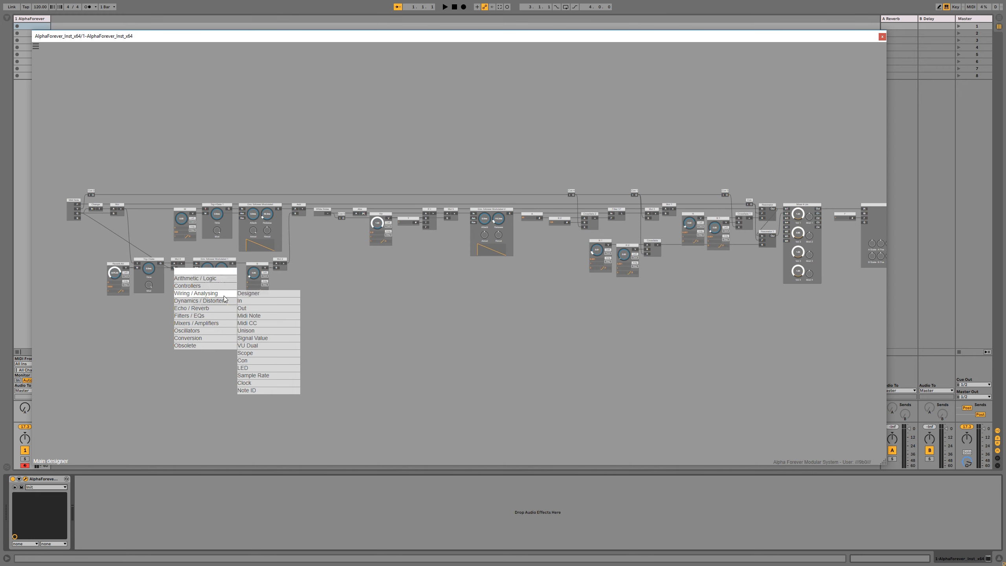
click(255, 362)
drag(150, 264, 93, 263)
Step: Move the output amplifier and outputs closer to the scope, and shift them with the scope and its constant toward the mixer
scroll(113, 233, down, 2)
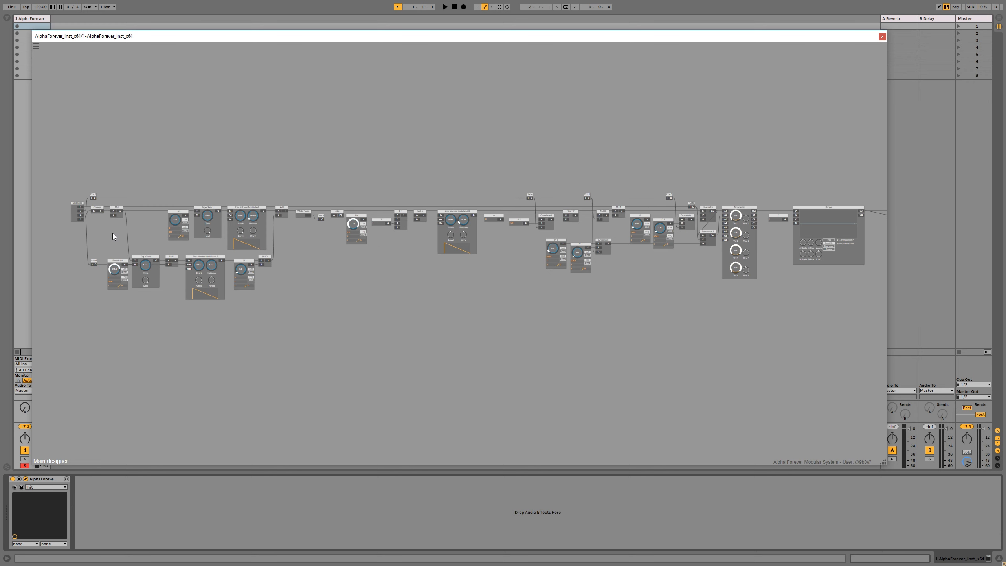
drag(372, 337, 160, 349)
drag(603, 295, 710, 180)
drag(620, 223, 605, 222)
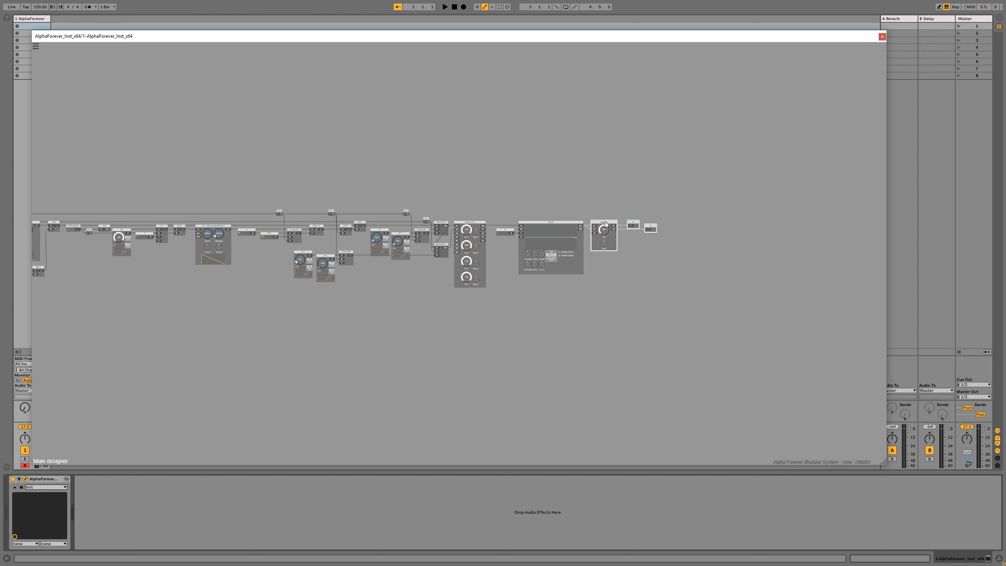
drag(679, 194, 487, 328)
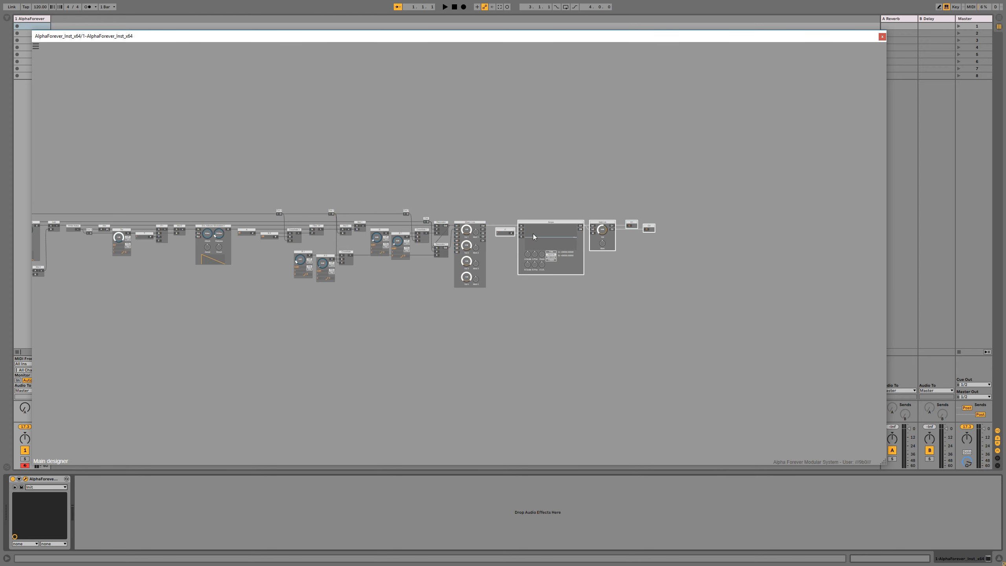
drag(548, 222, 541, 222)
click(452, 170)
scroll(381, 154, down, 2)
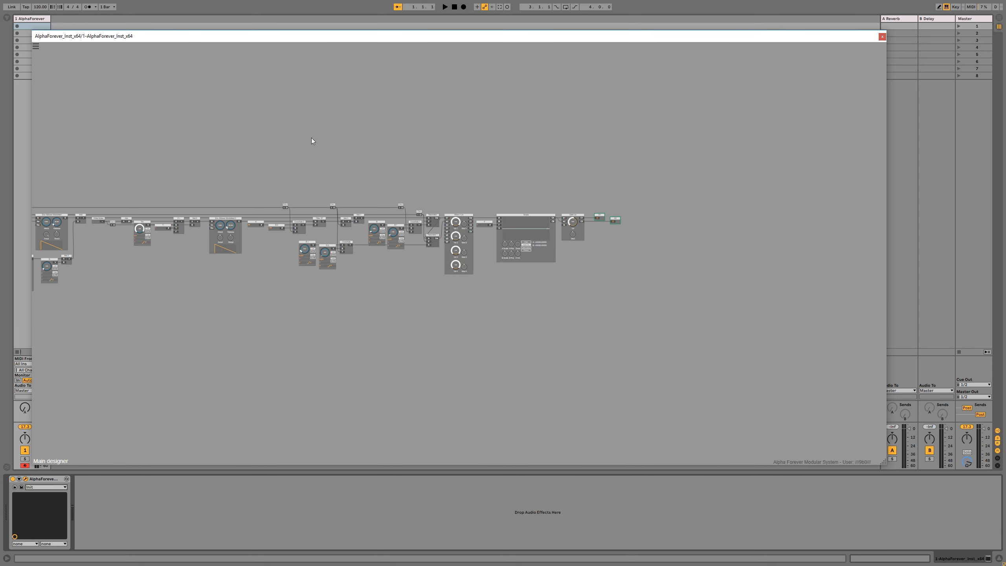
drag(312, 137, 481, 131)
scroll(485, 154, up, 1)
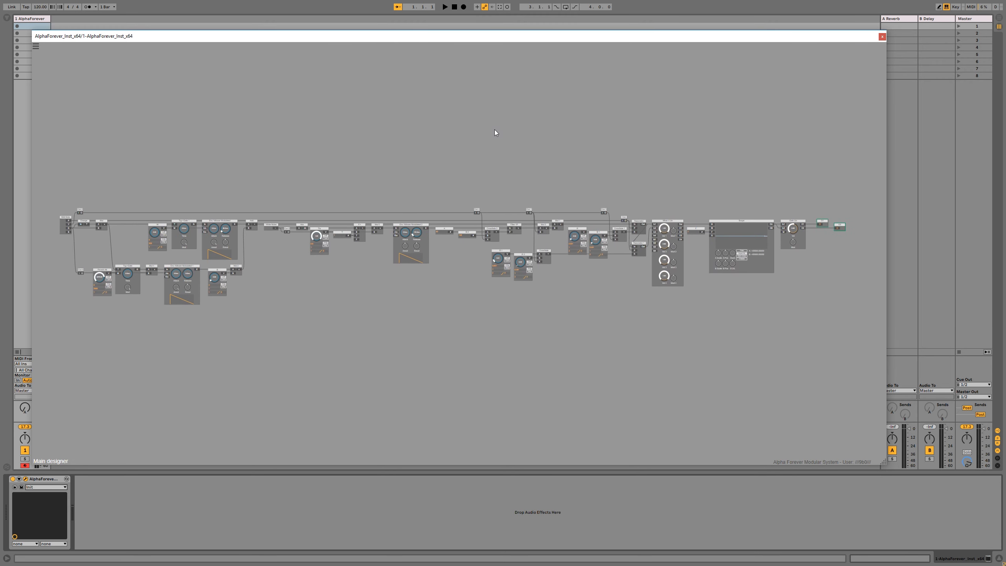